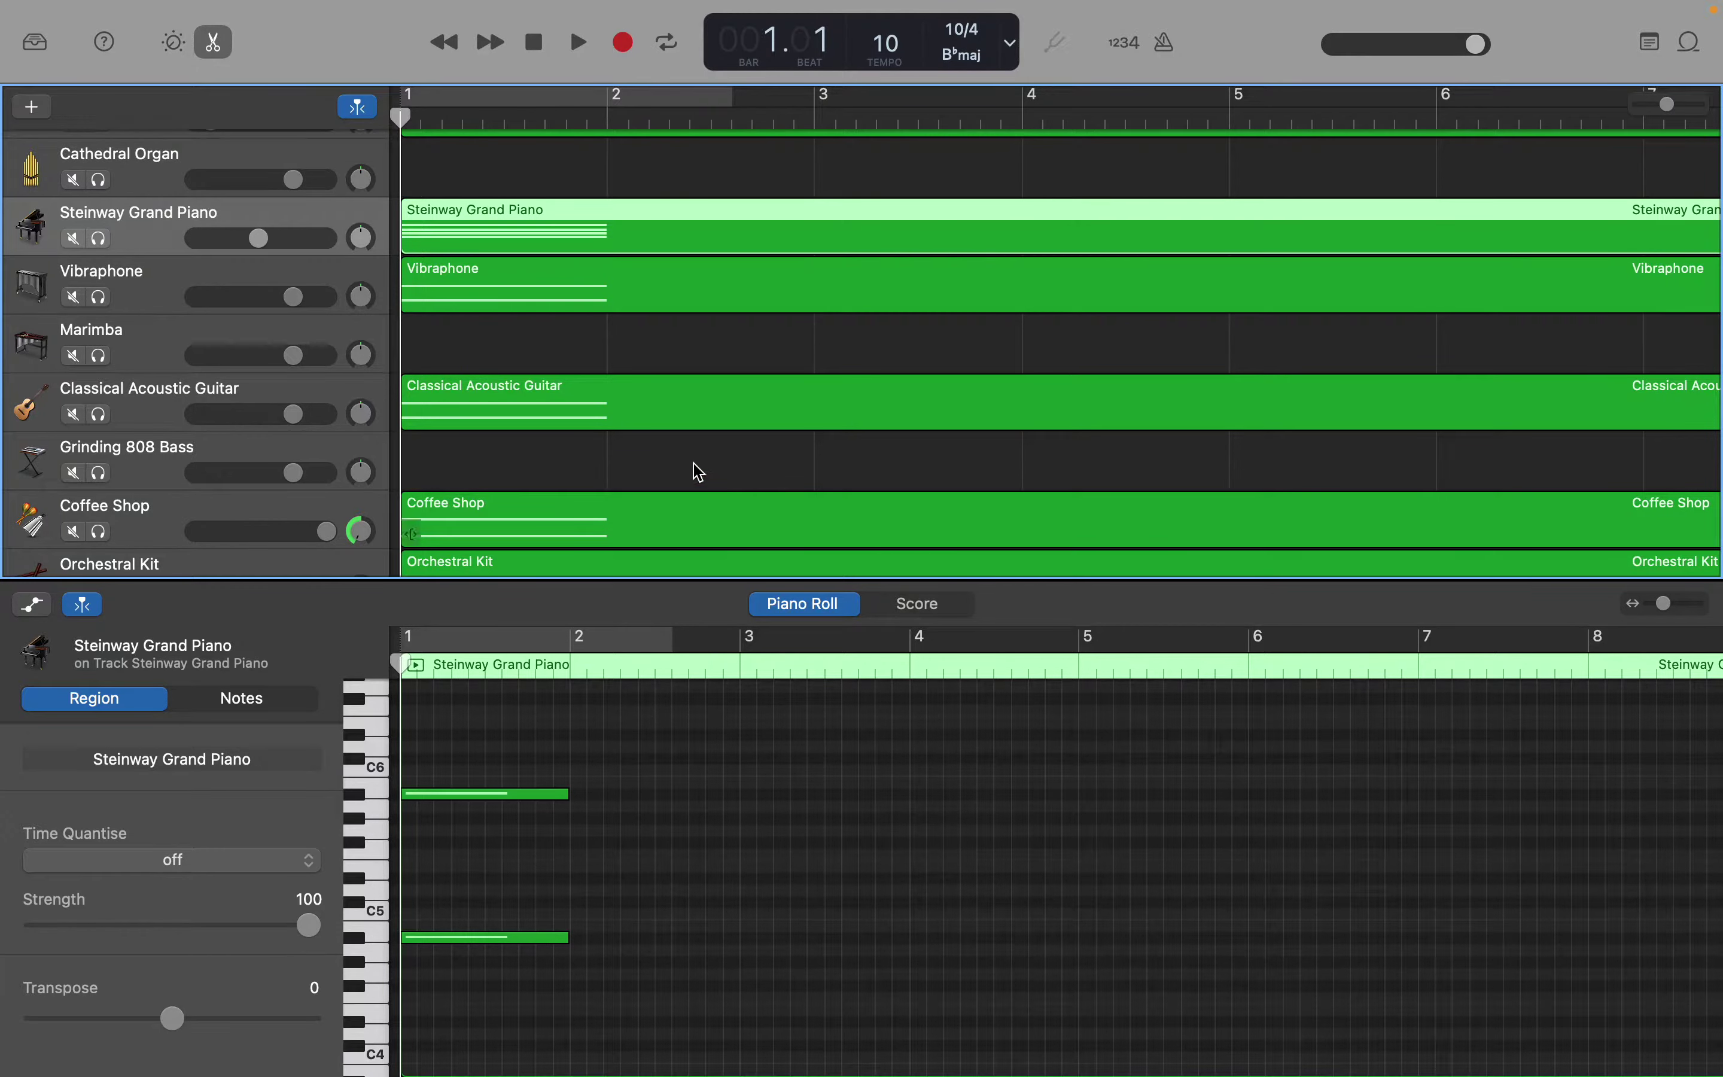
scroll(697, 472, "up", 10)
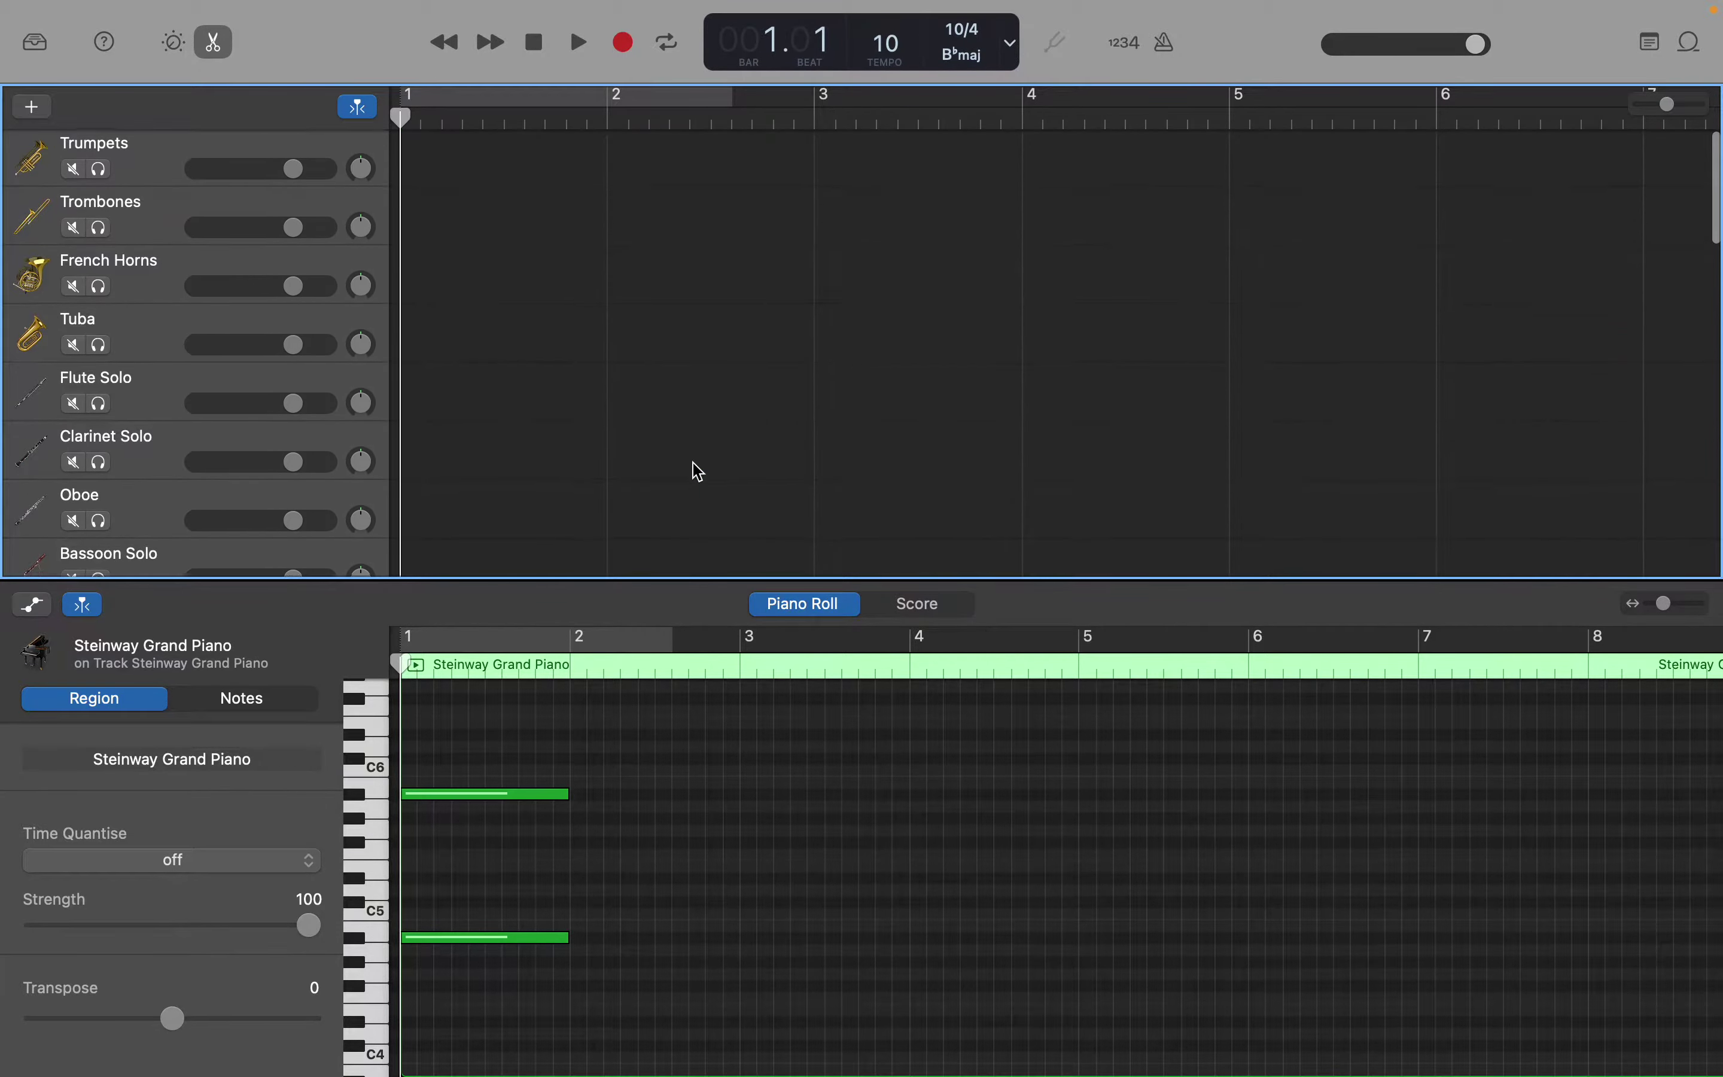
scroll(697, 471, "down", 13)
scroll(698, 472, "down", 10)
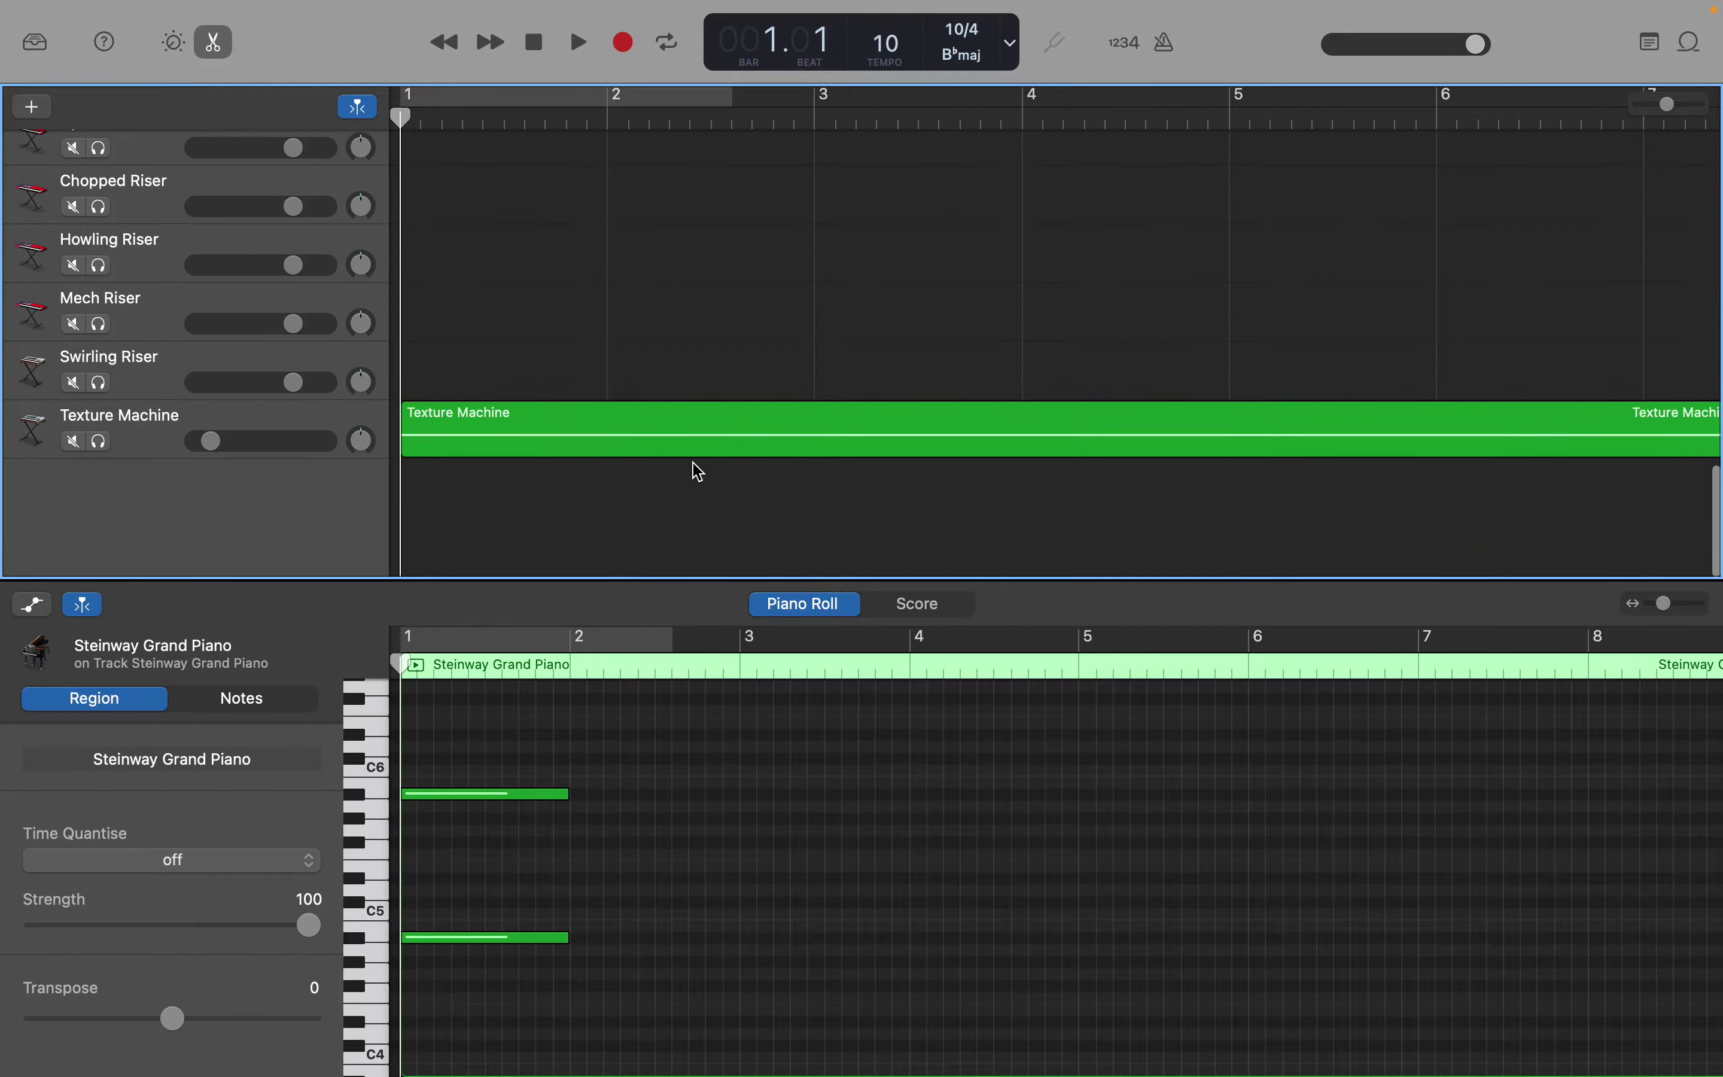
scroll(697, 472, "up", 15)
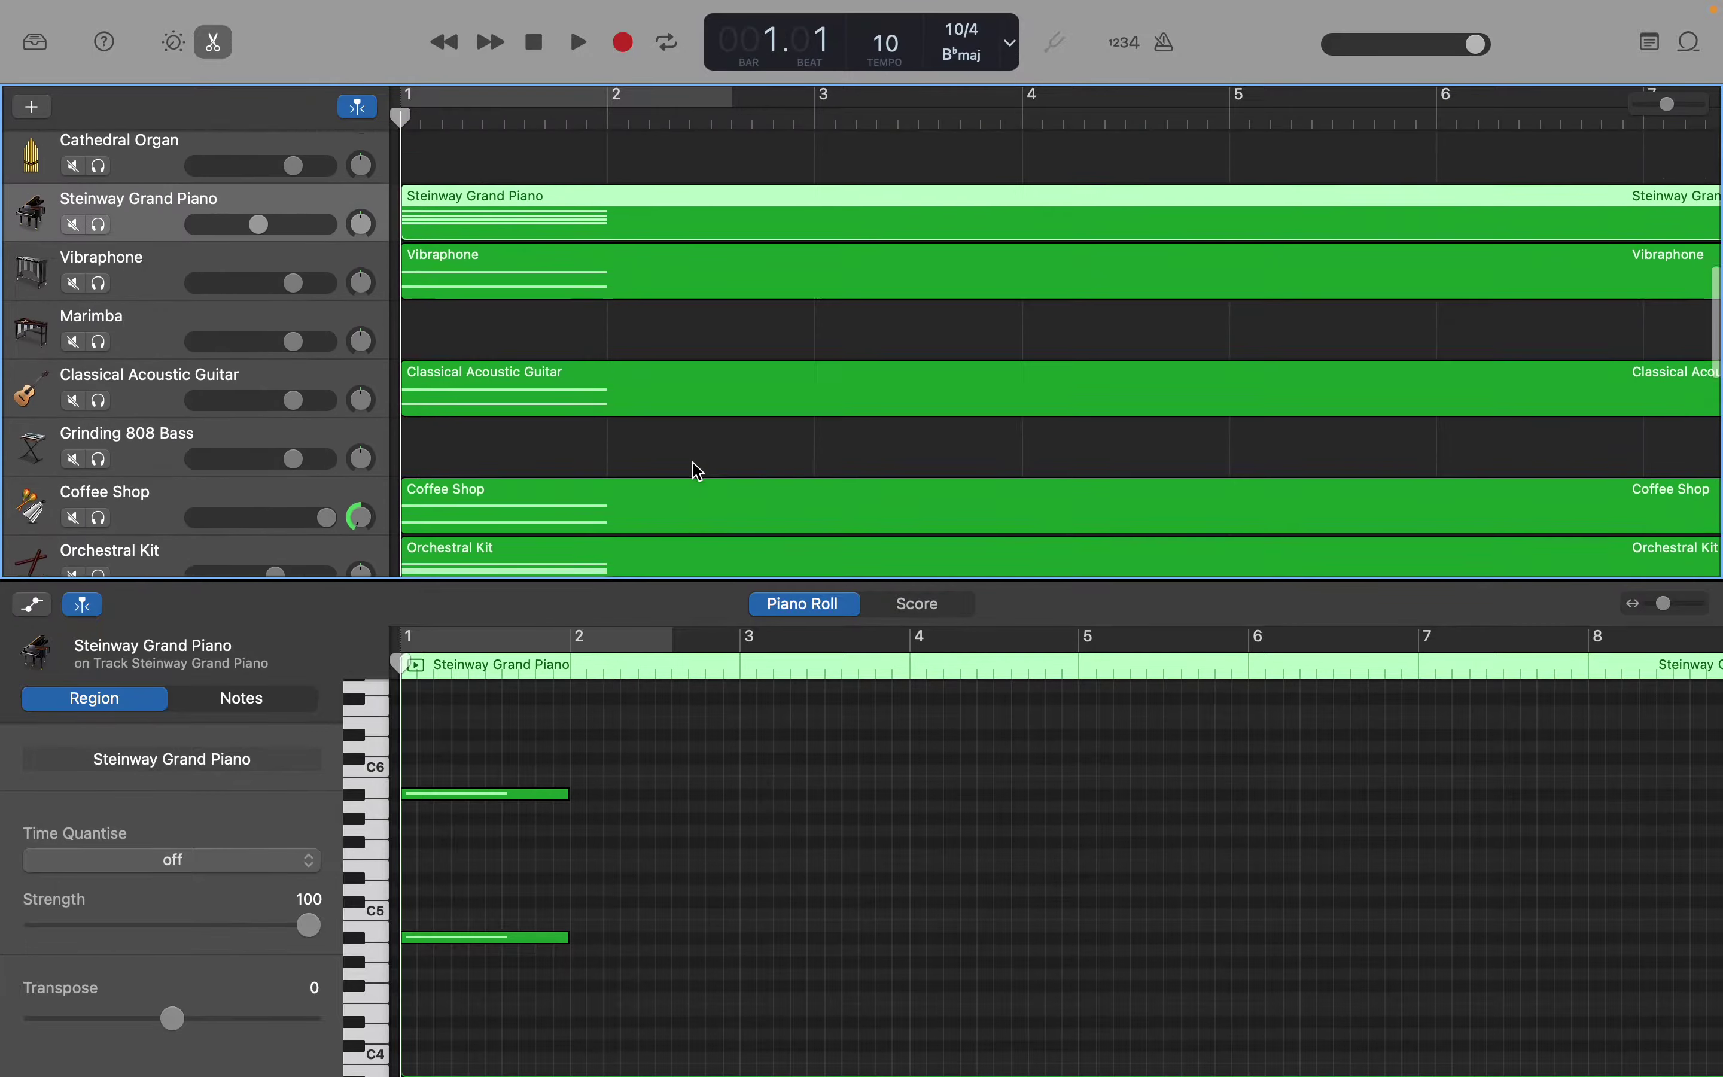
scroll(698, 471, "up", 10)
scroll(698, 472, "down", 3)
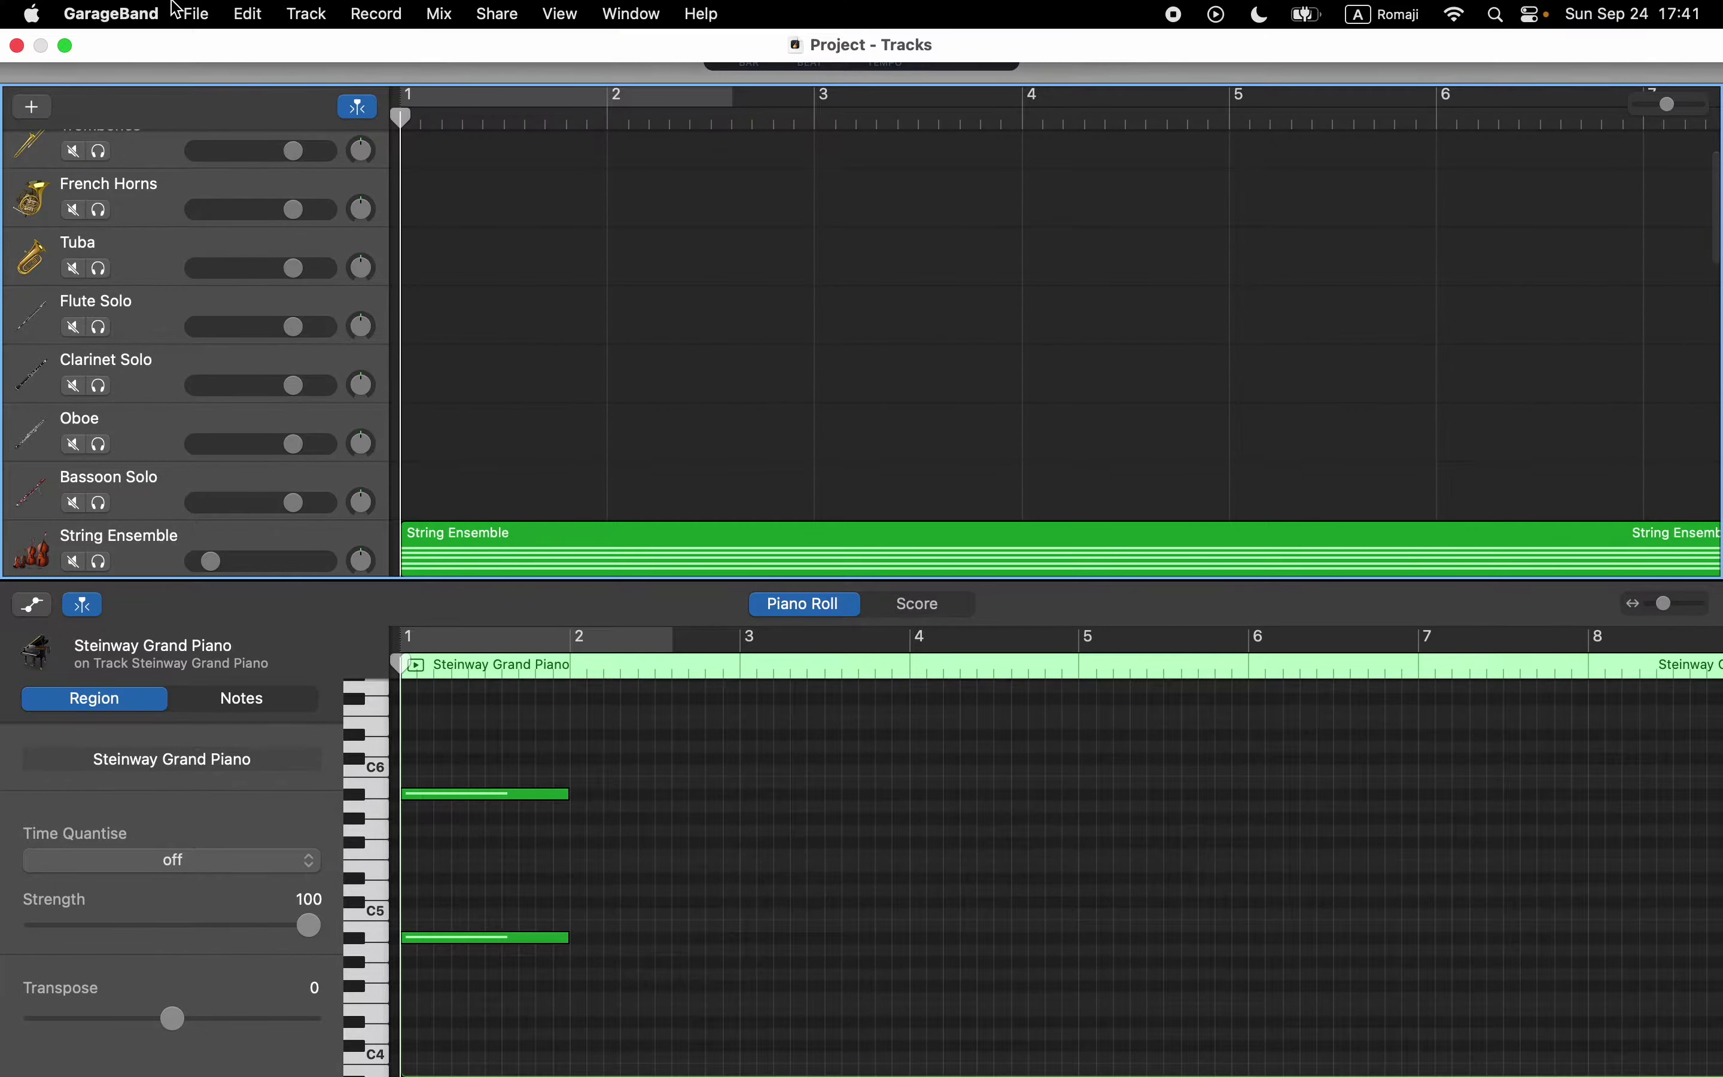
Step: Save the project under the name Project in a new folder named OP66 inside the 音楽 folder
left_click(197, 14)
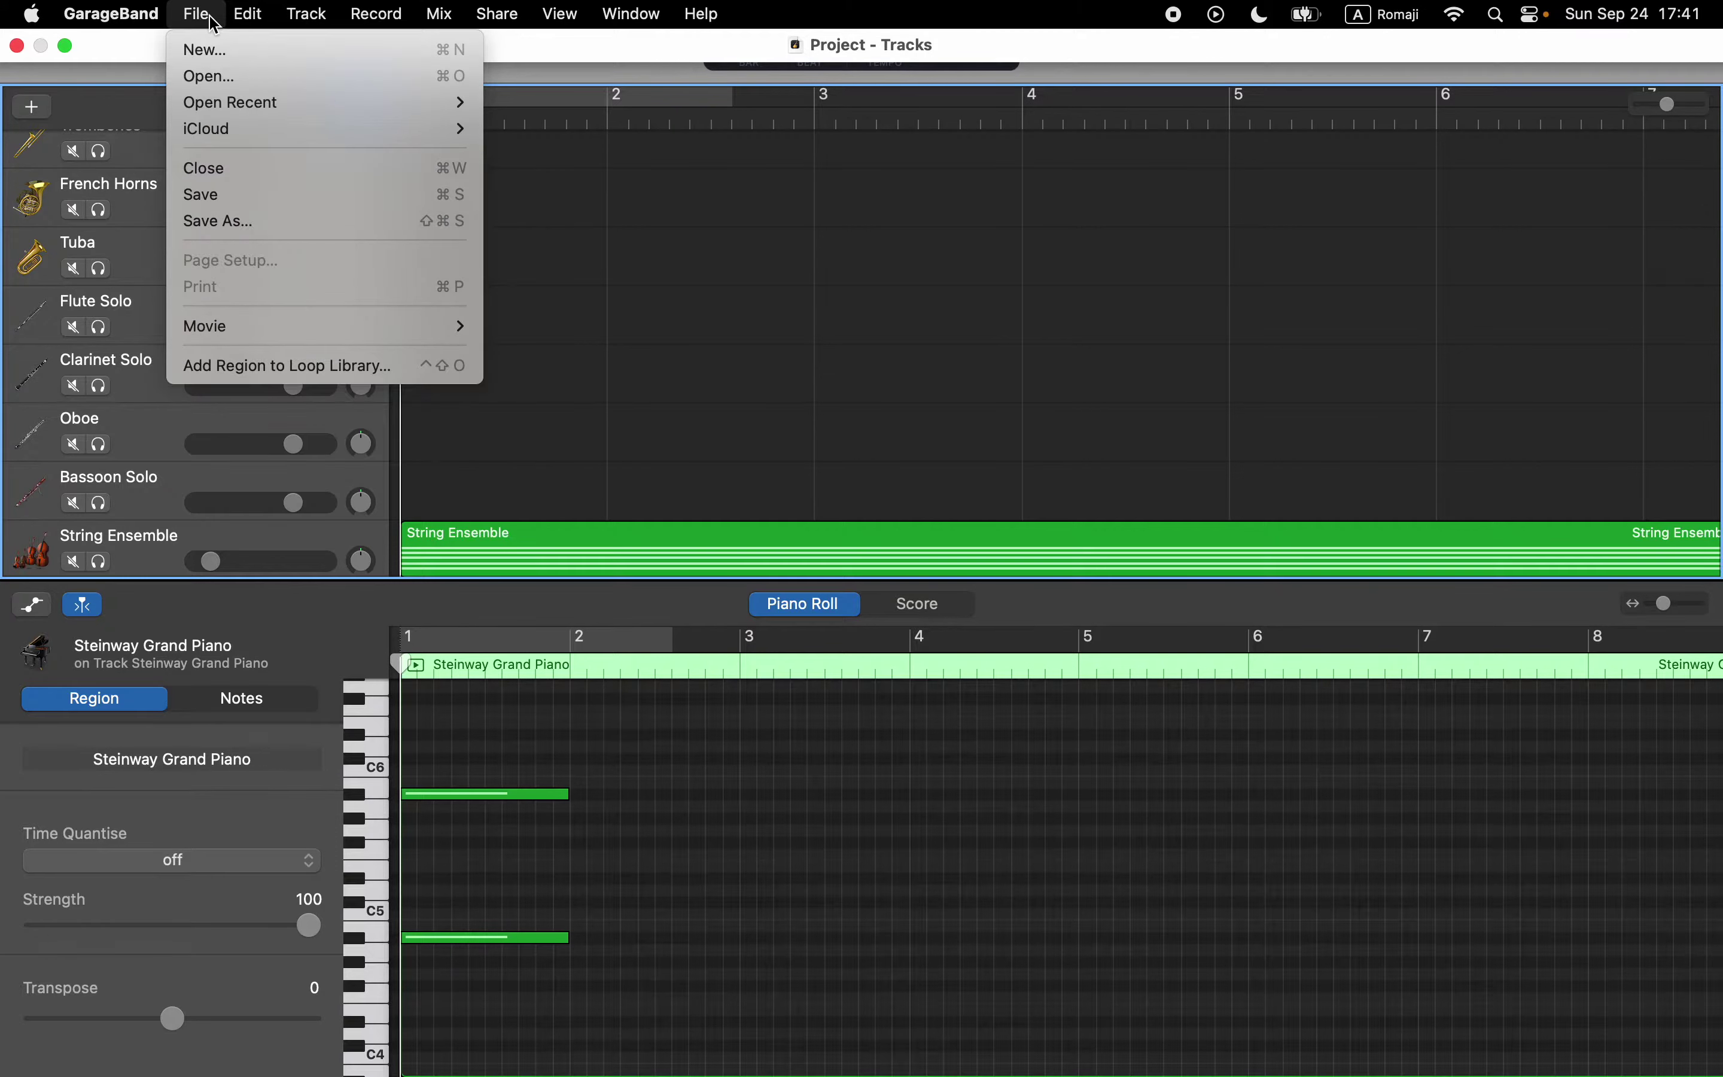
left_click(212, 225)
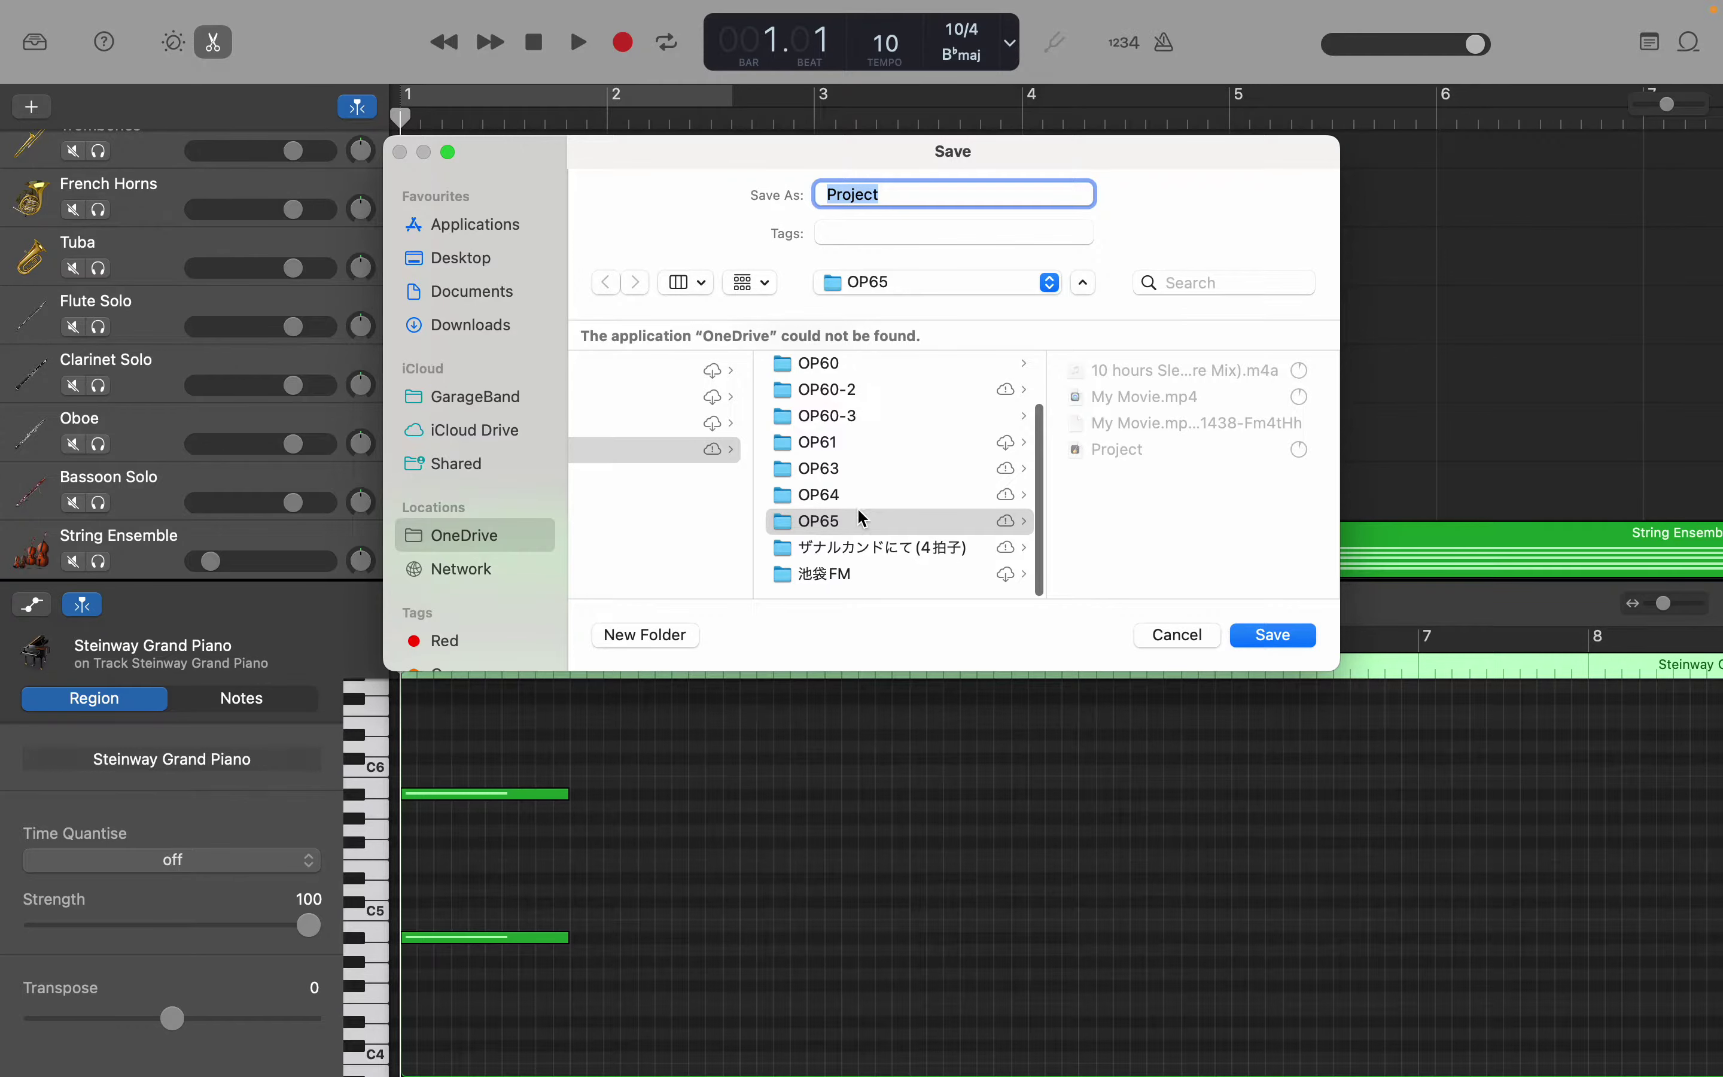
left_click(700, 457)
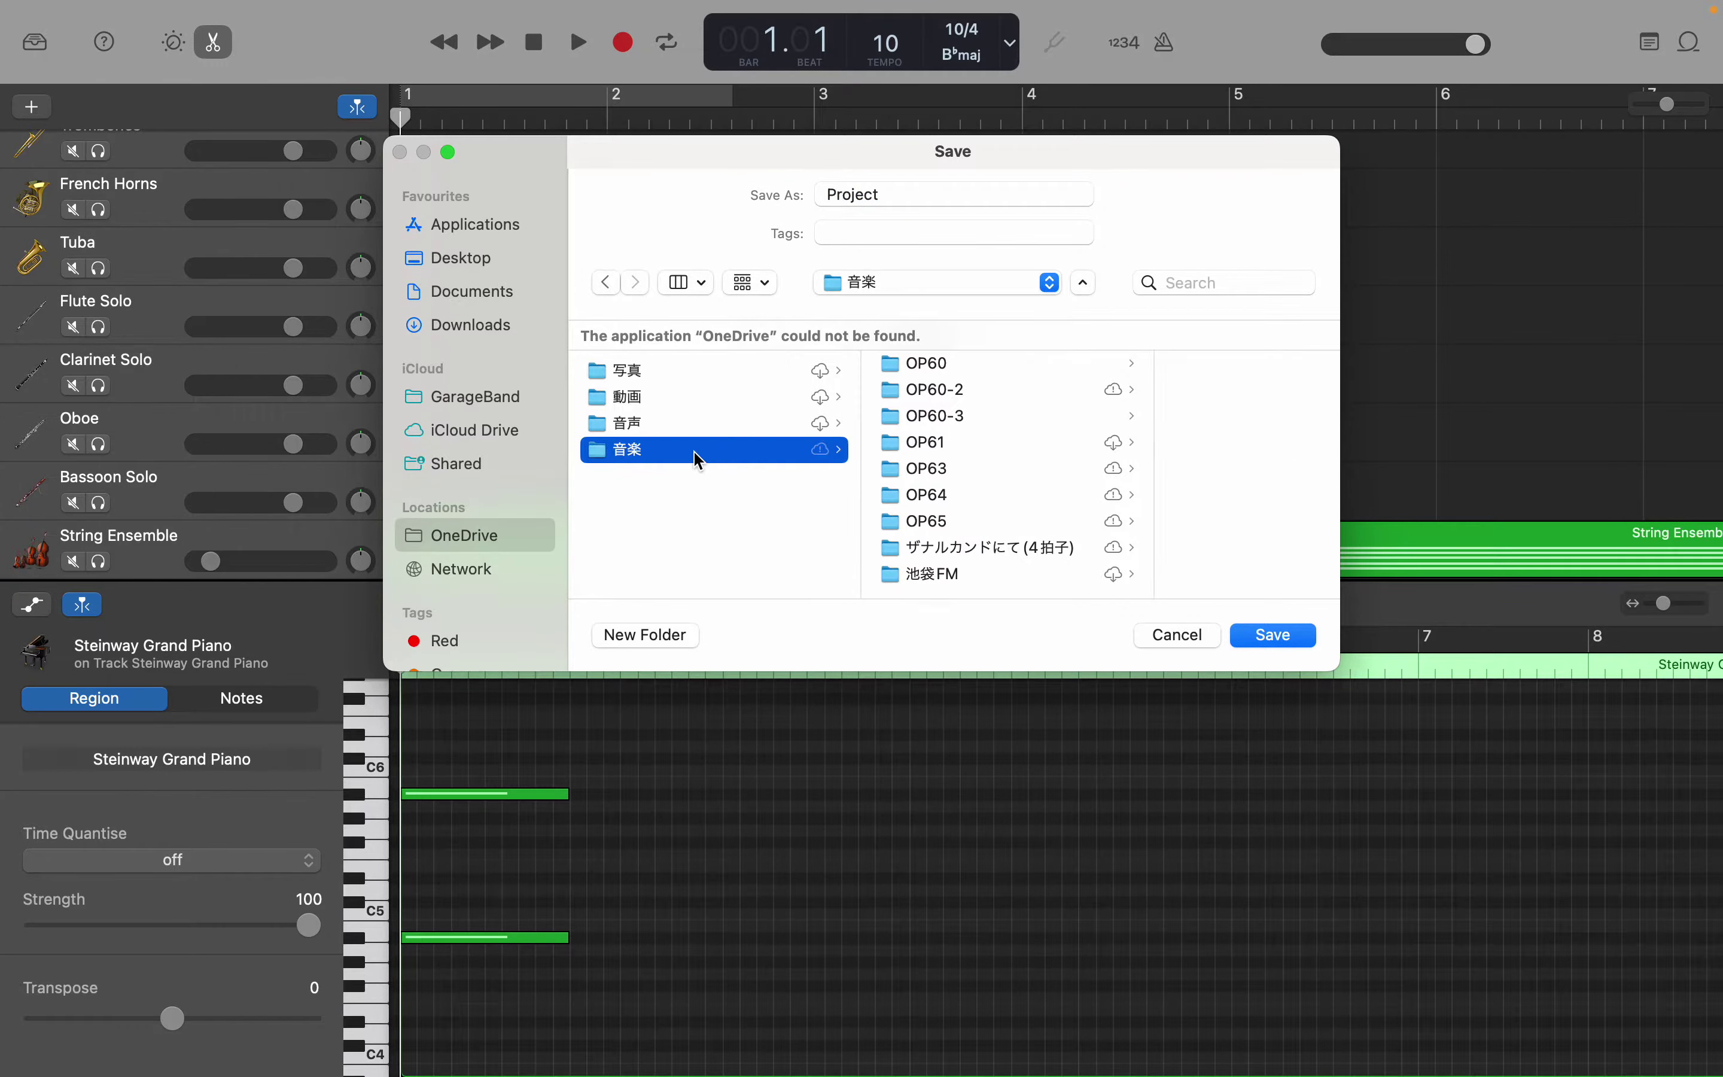
left_click(682, 639)
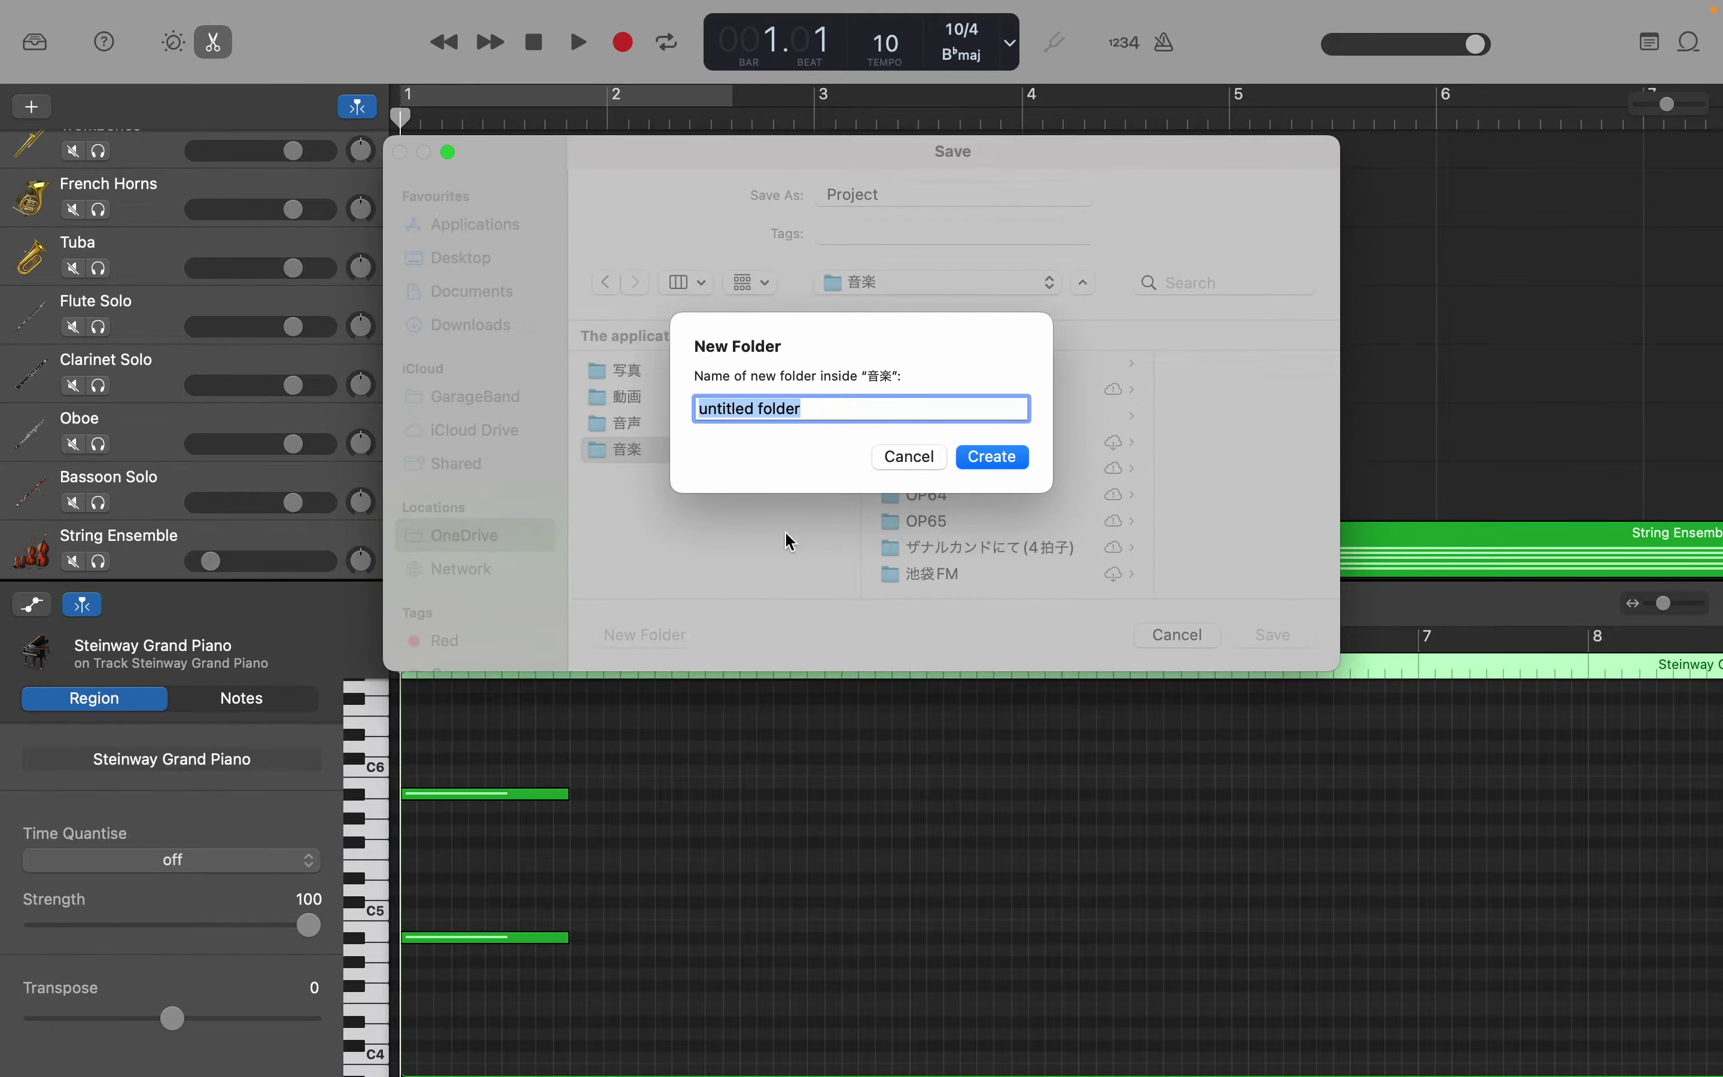
type("6")
key("BackSpace")
type("OIP")
key("BackSpace")
key("BackSpace")
type("P66")
key("Return")
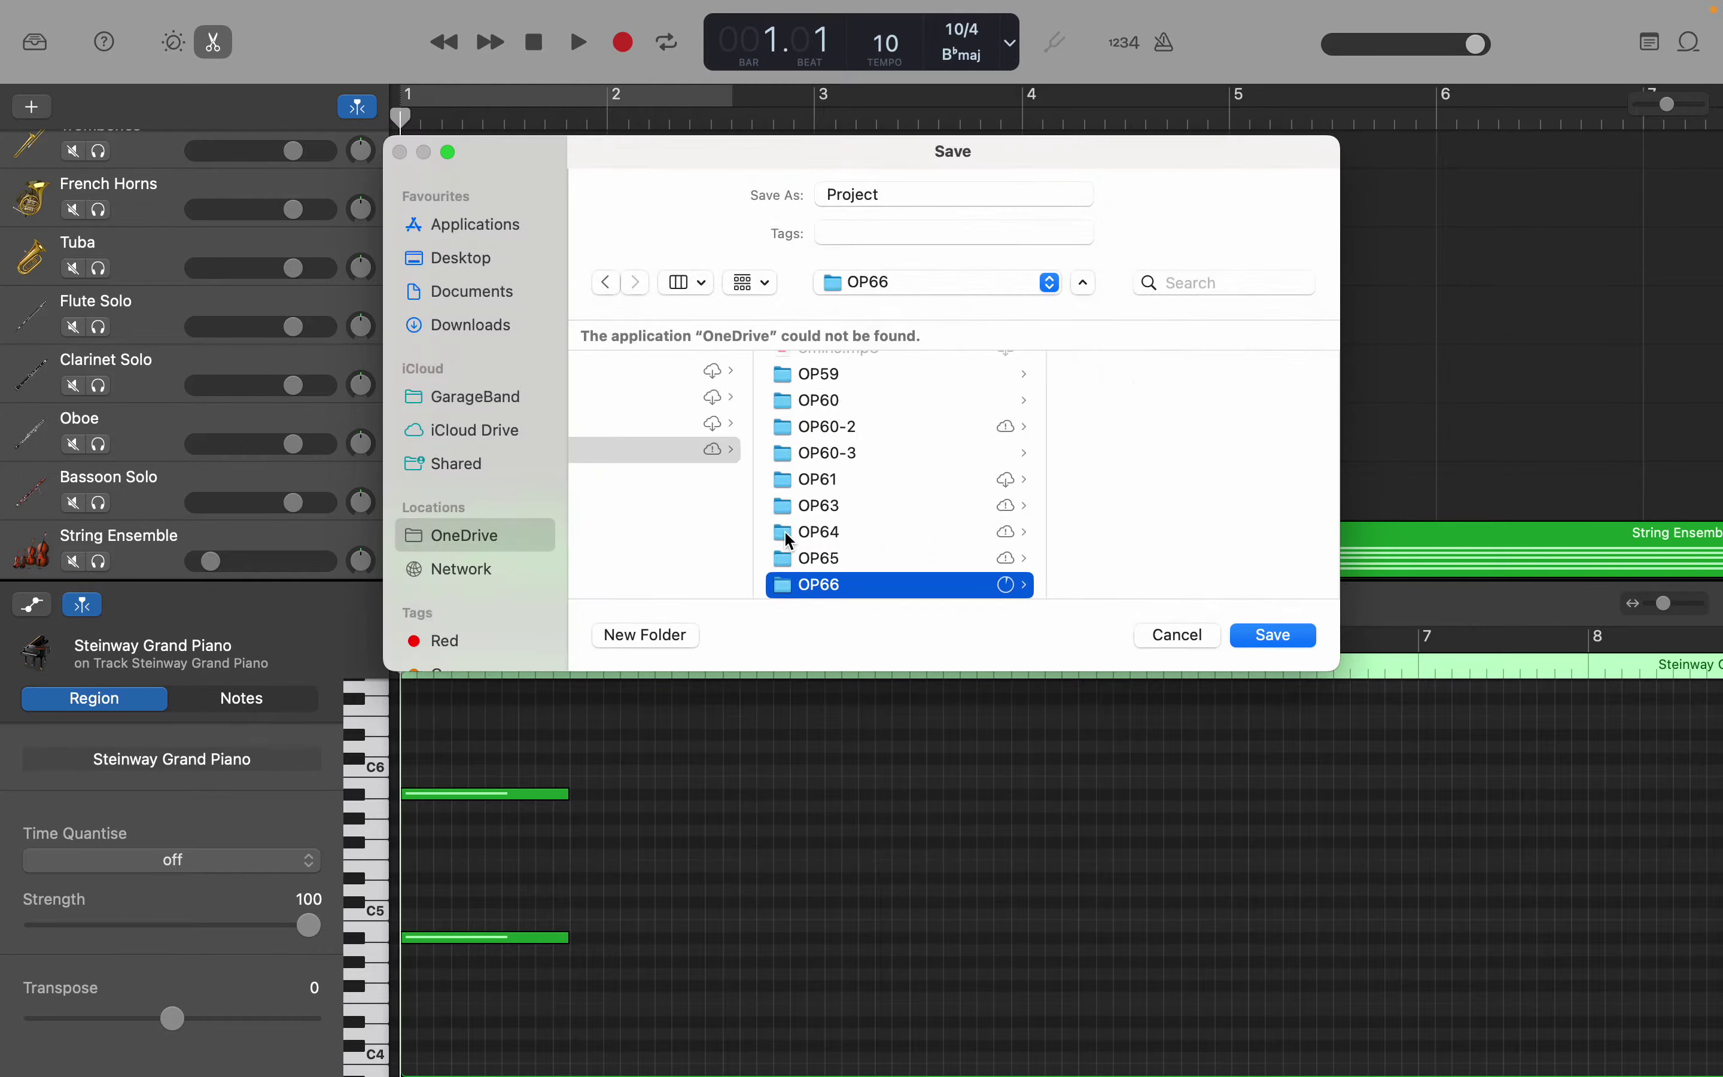
left_click(1274, 637)
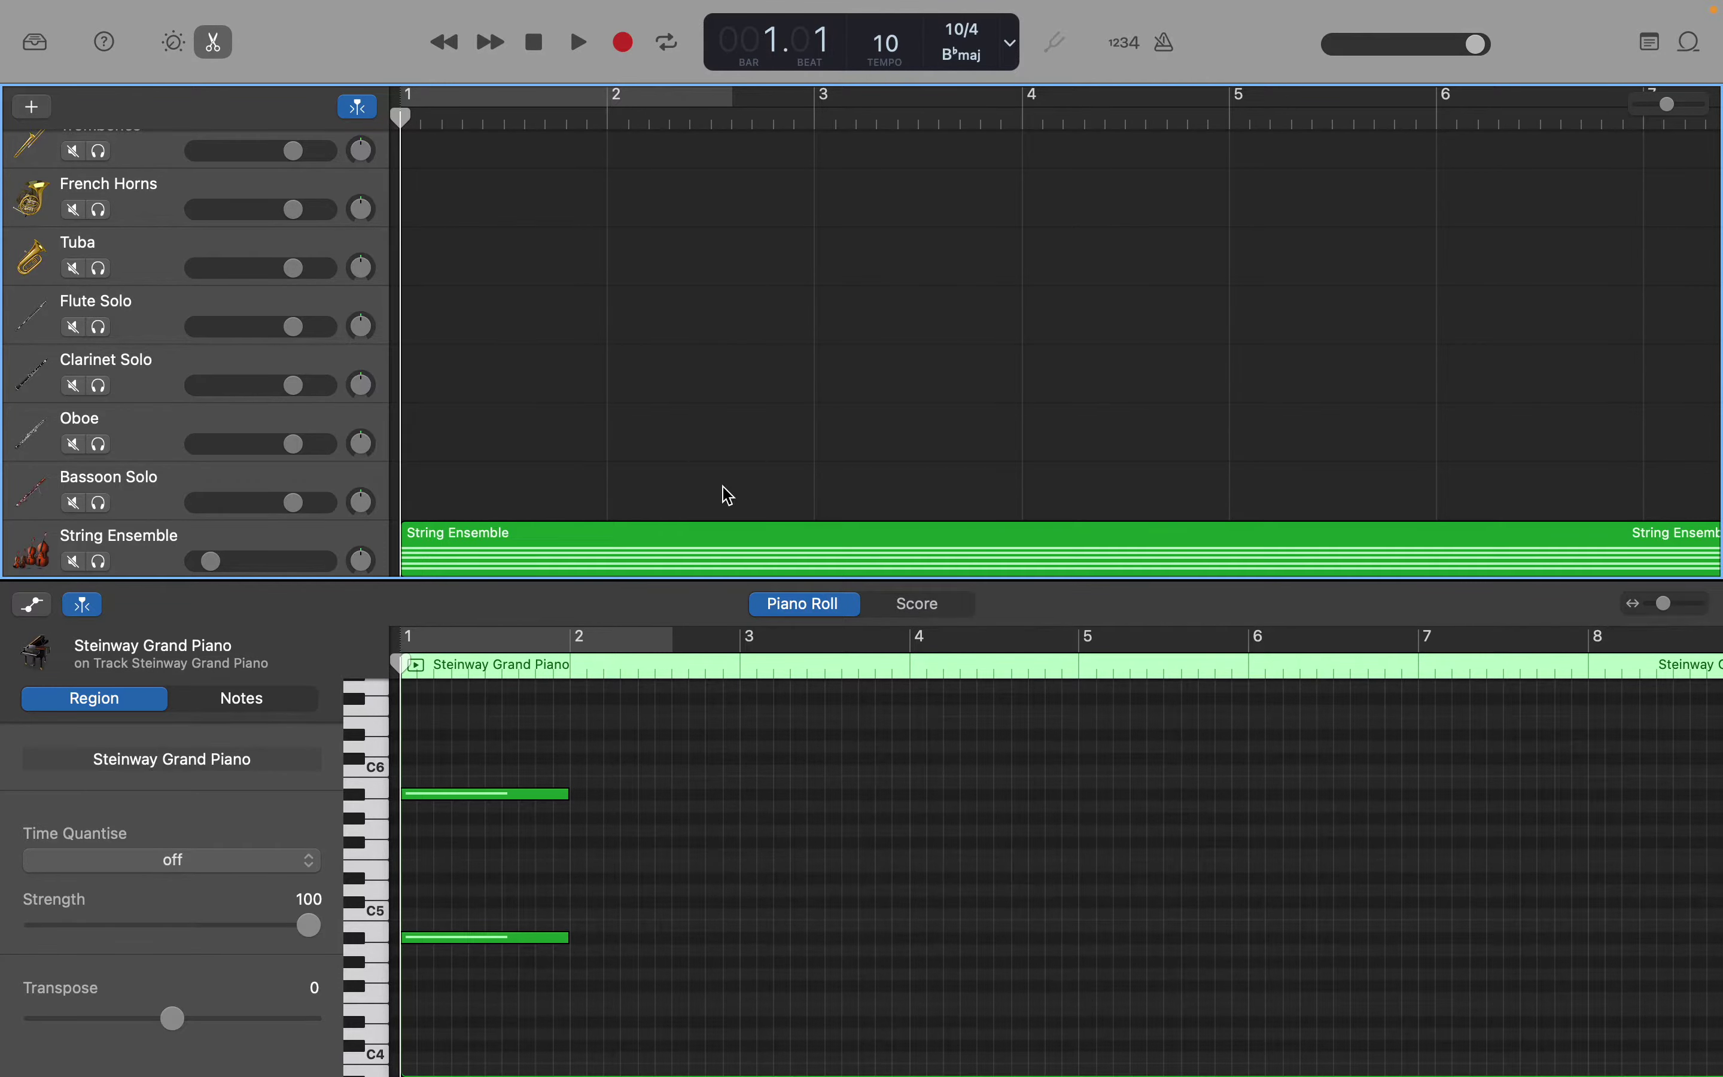
Step: Delete the regions on the String Ensemble and Steinway Grand Piano tracks
scroll(728, 494, "up", 2)
scroll(728, 493, "down", 3)
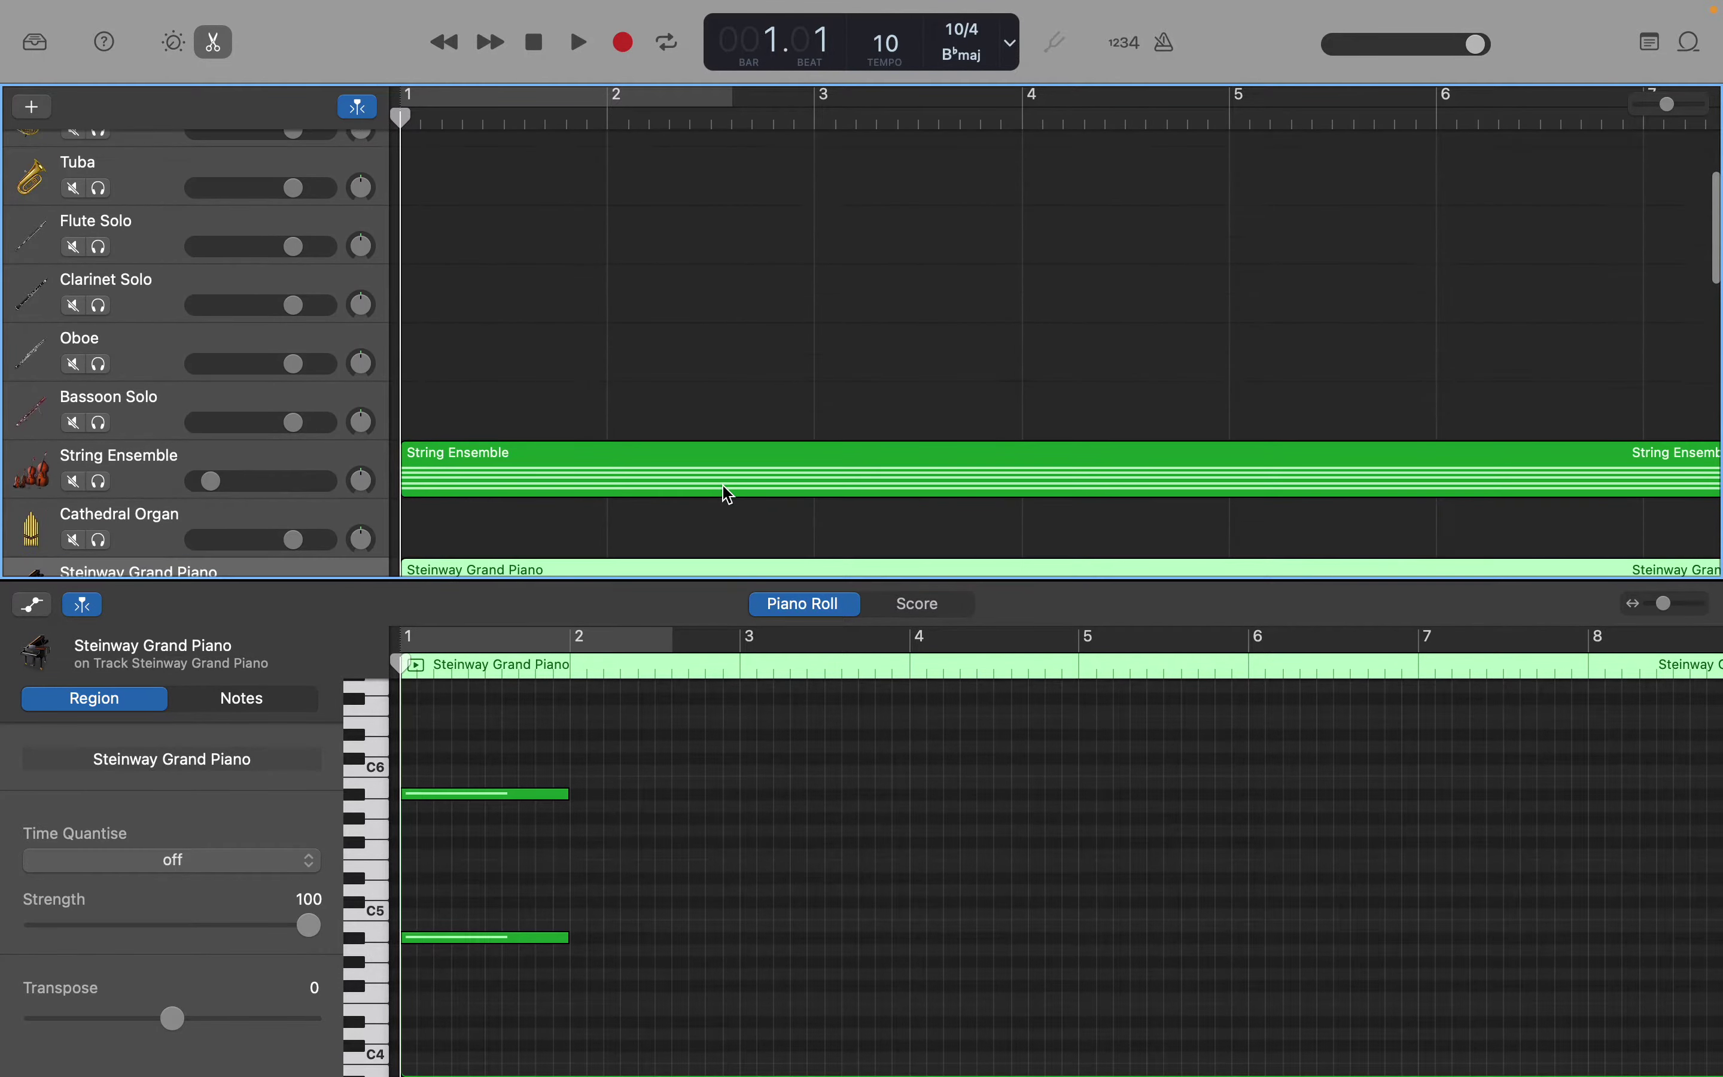
left_click(733, 440)
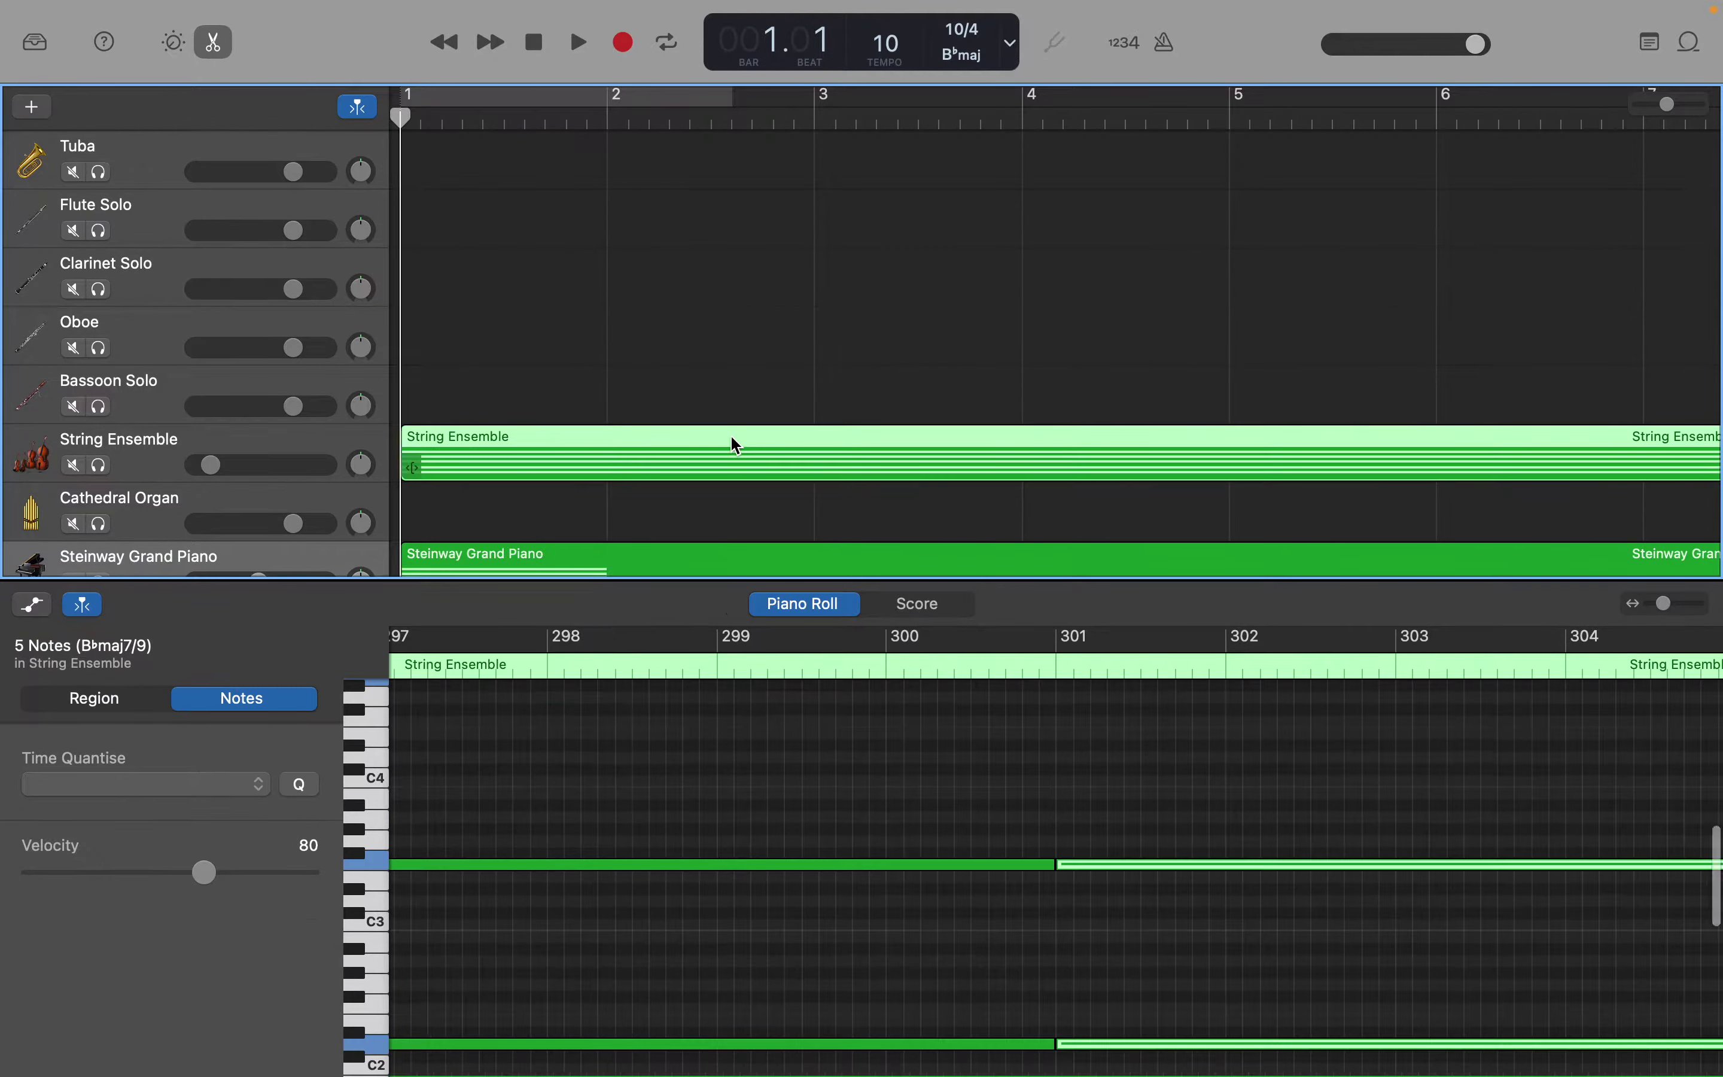
right_click(737, 445)
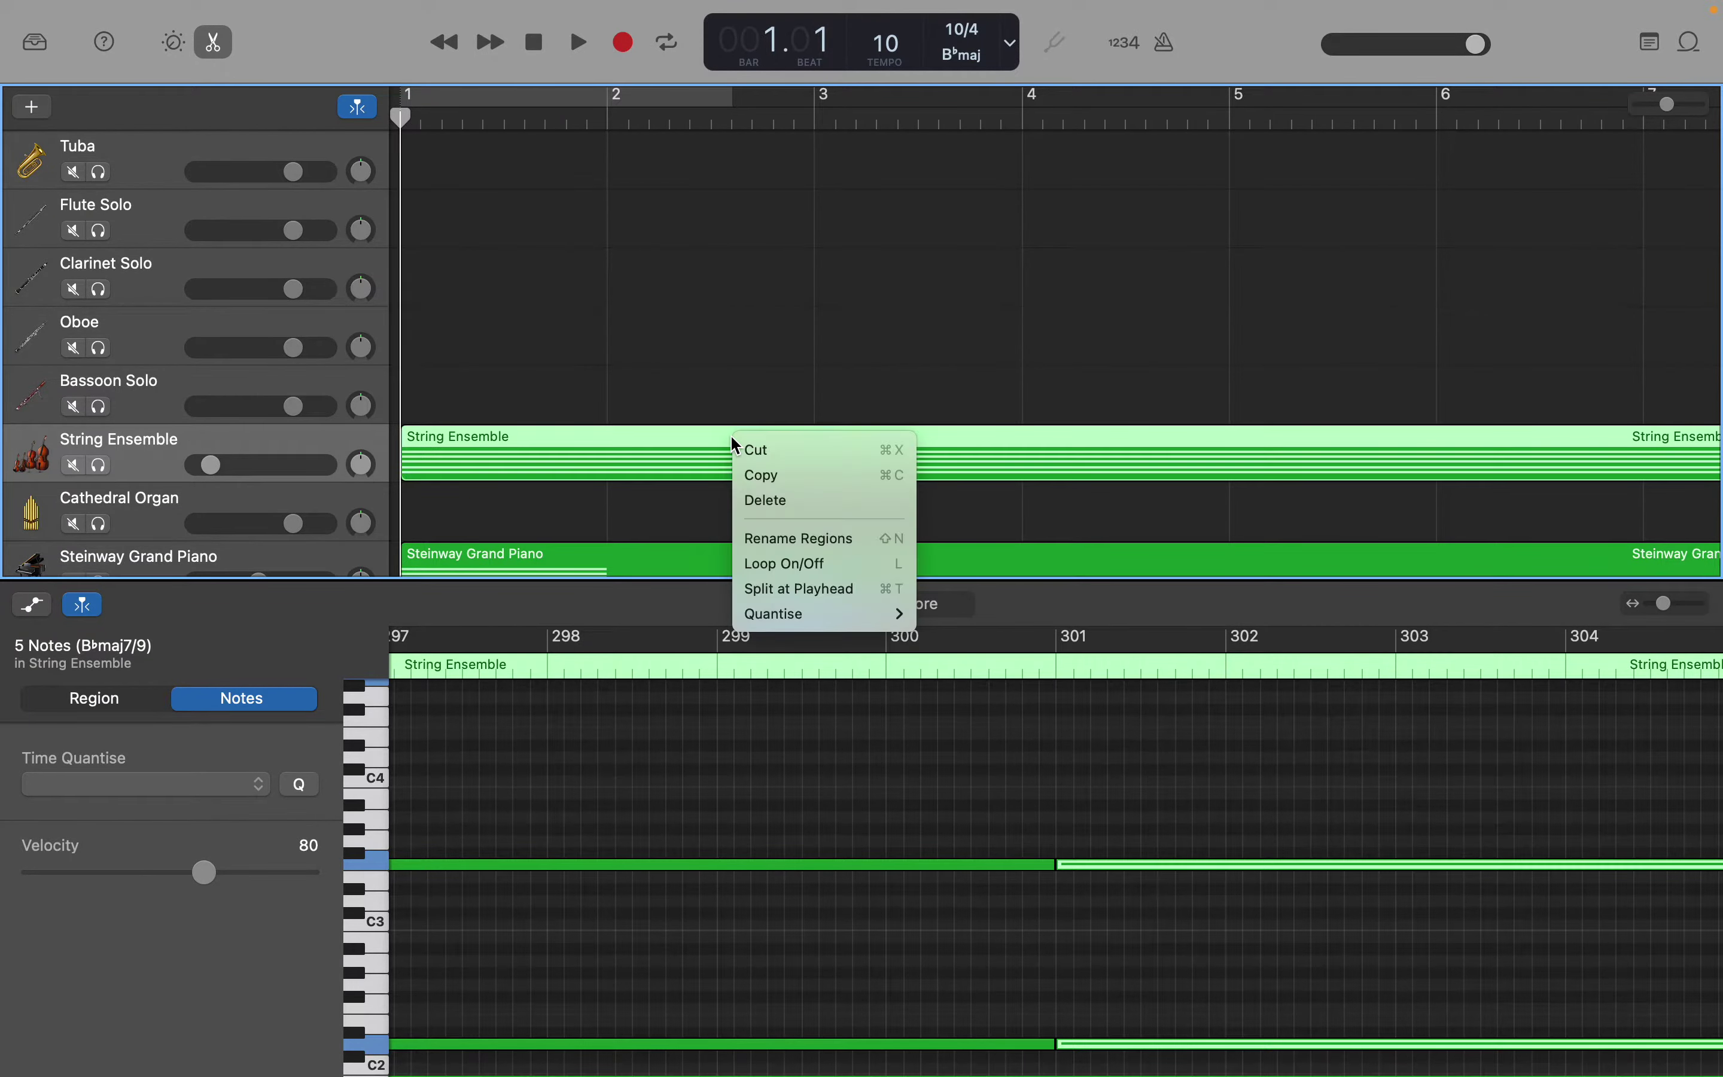
left_click(774, 502)
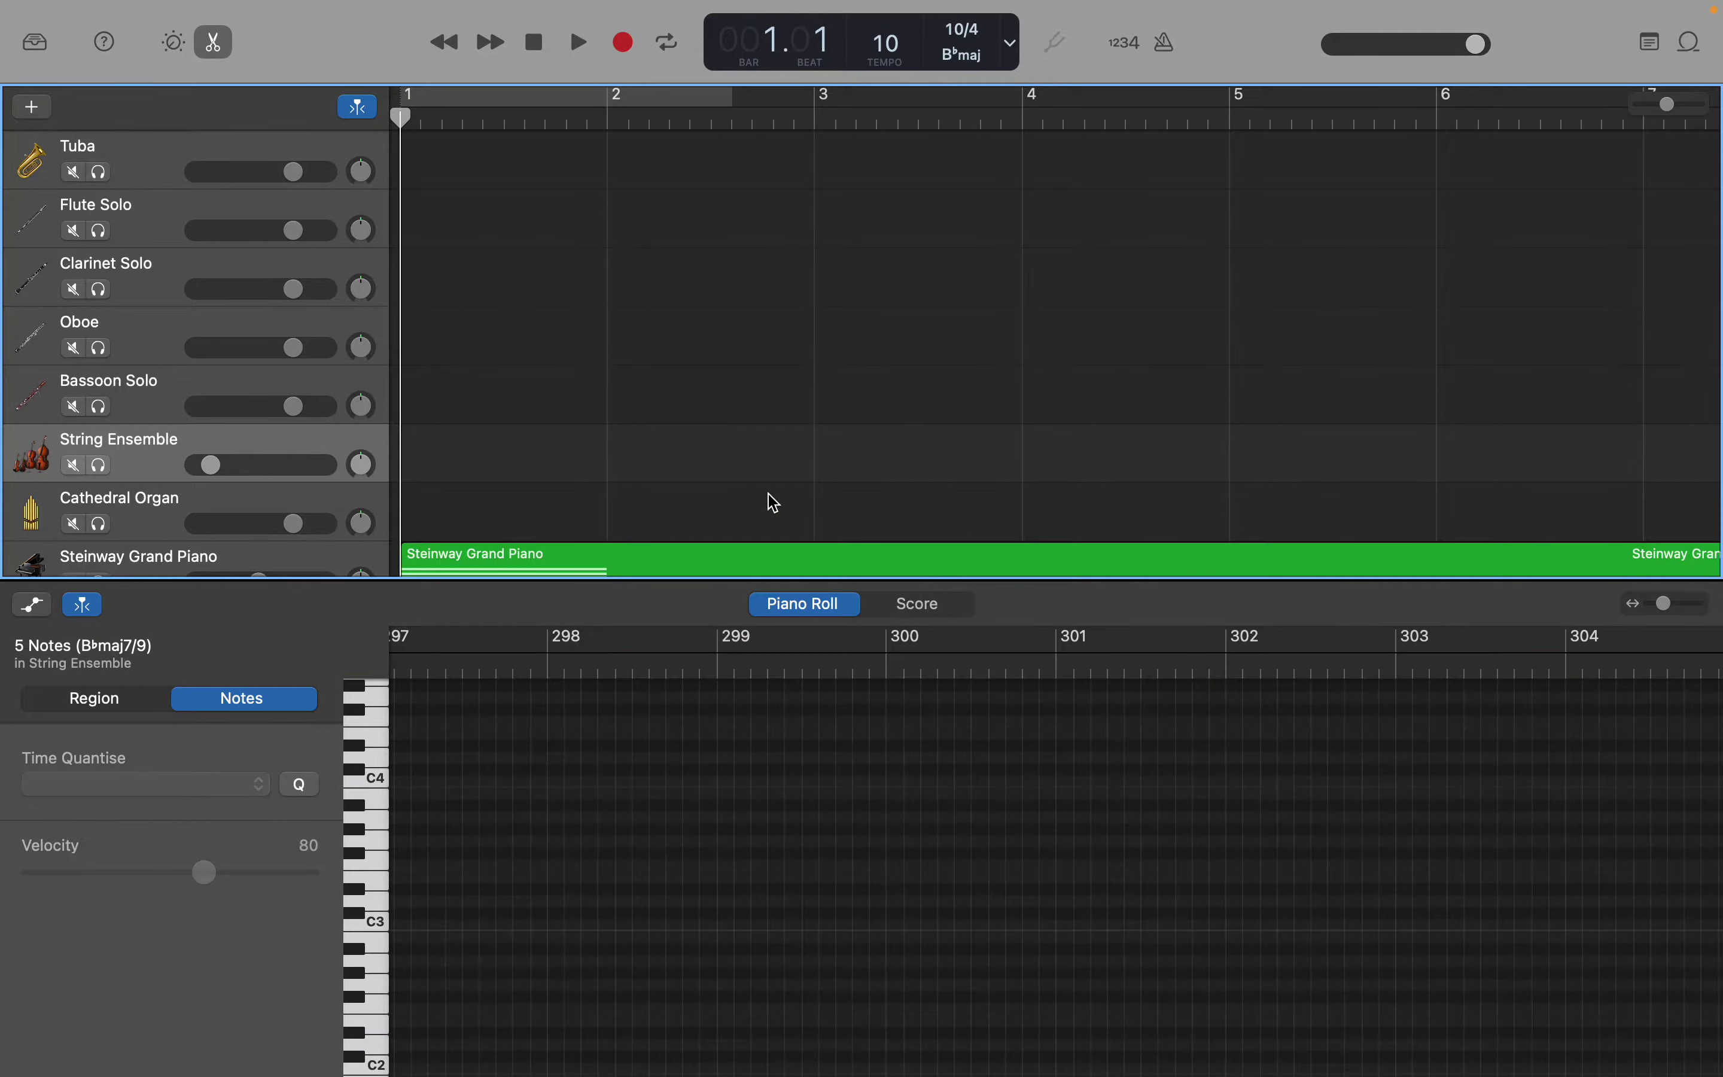
left_click(797, 559)
right_click(792, 557)
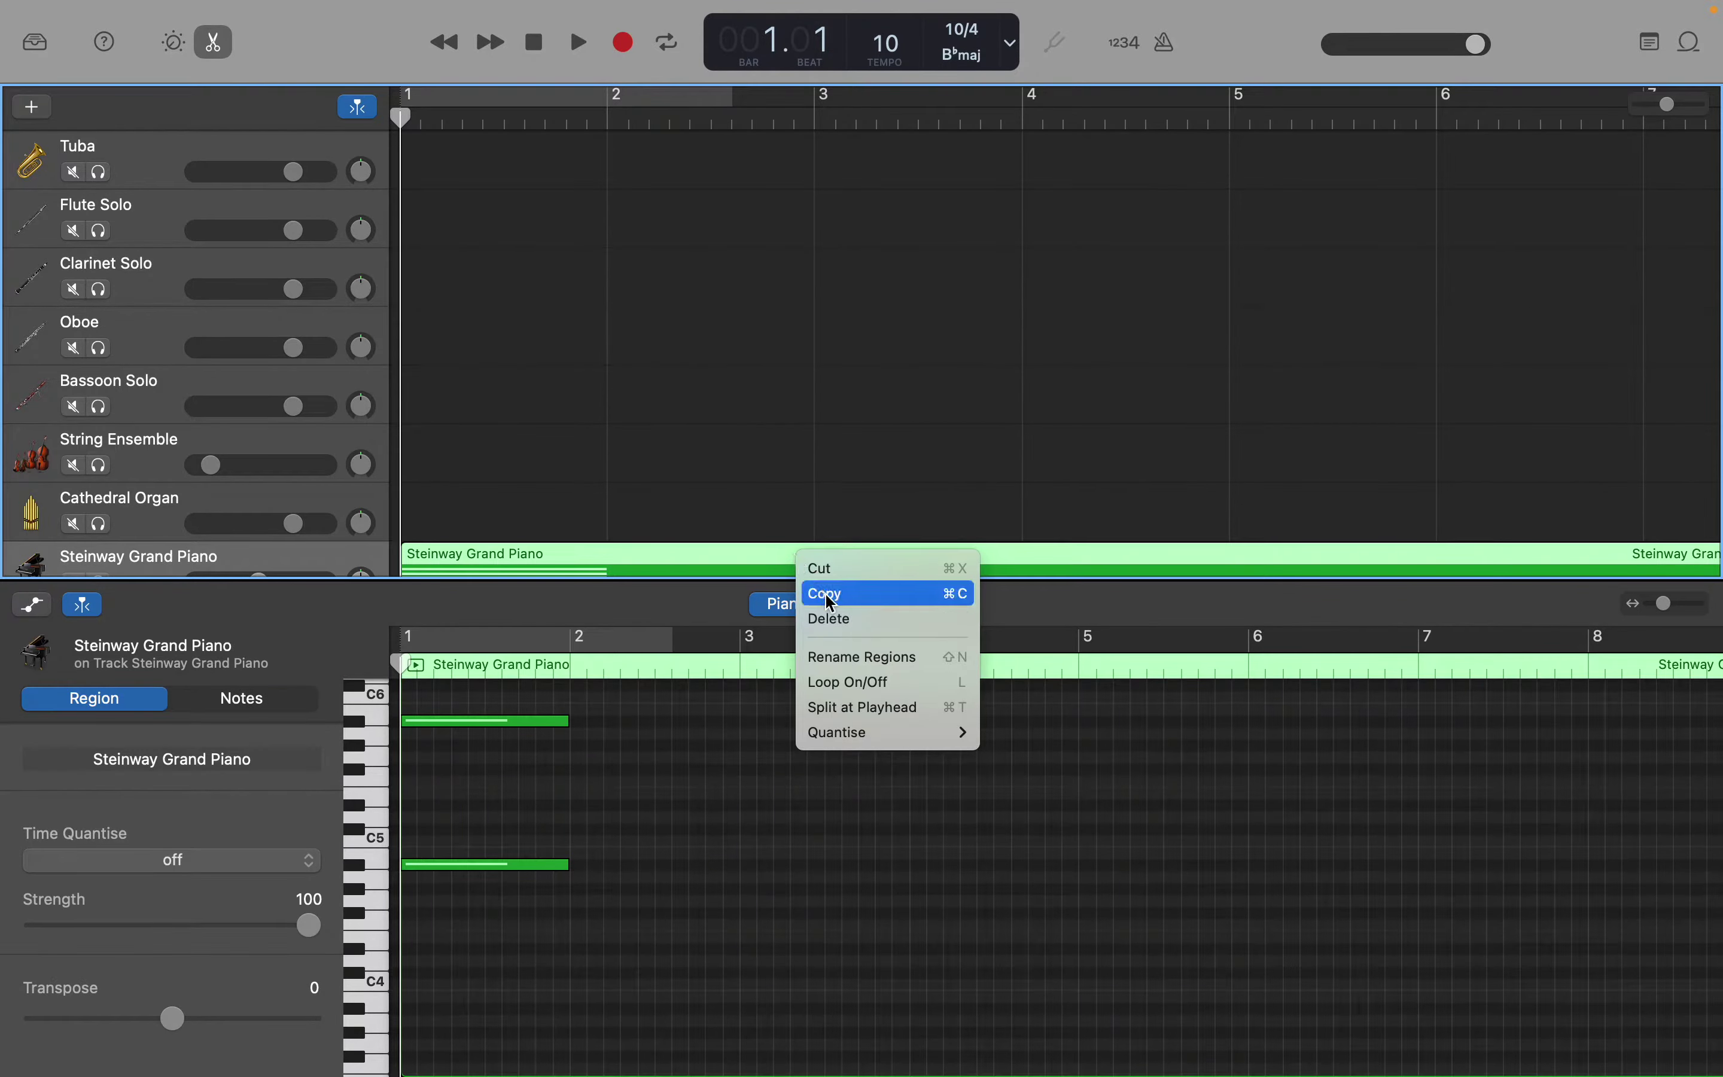
left_click(838, 617)
Step: Delete the regions on the Vibraphone and Classical Acoustic Guitar tracks
scroll(804, 381, "down", 5)
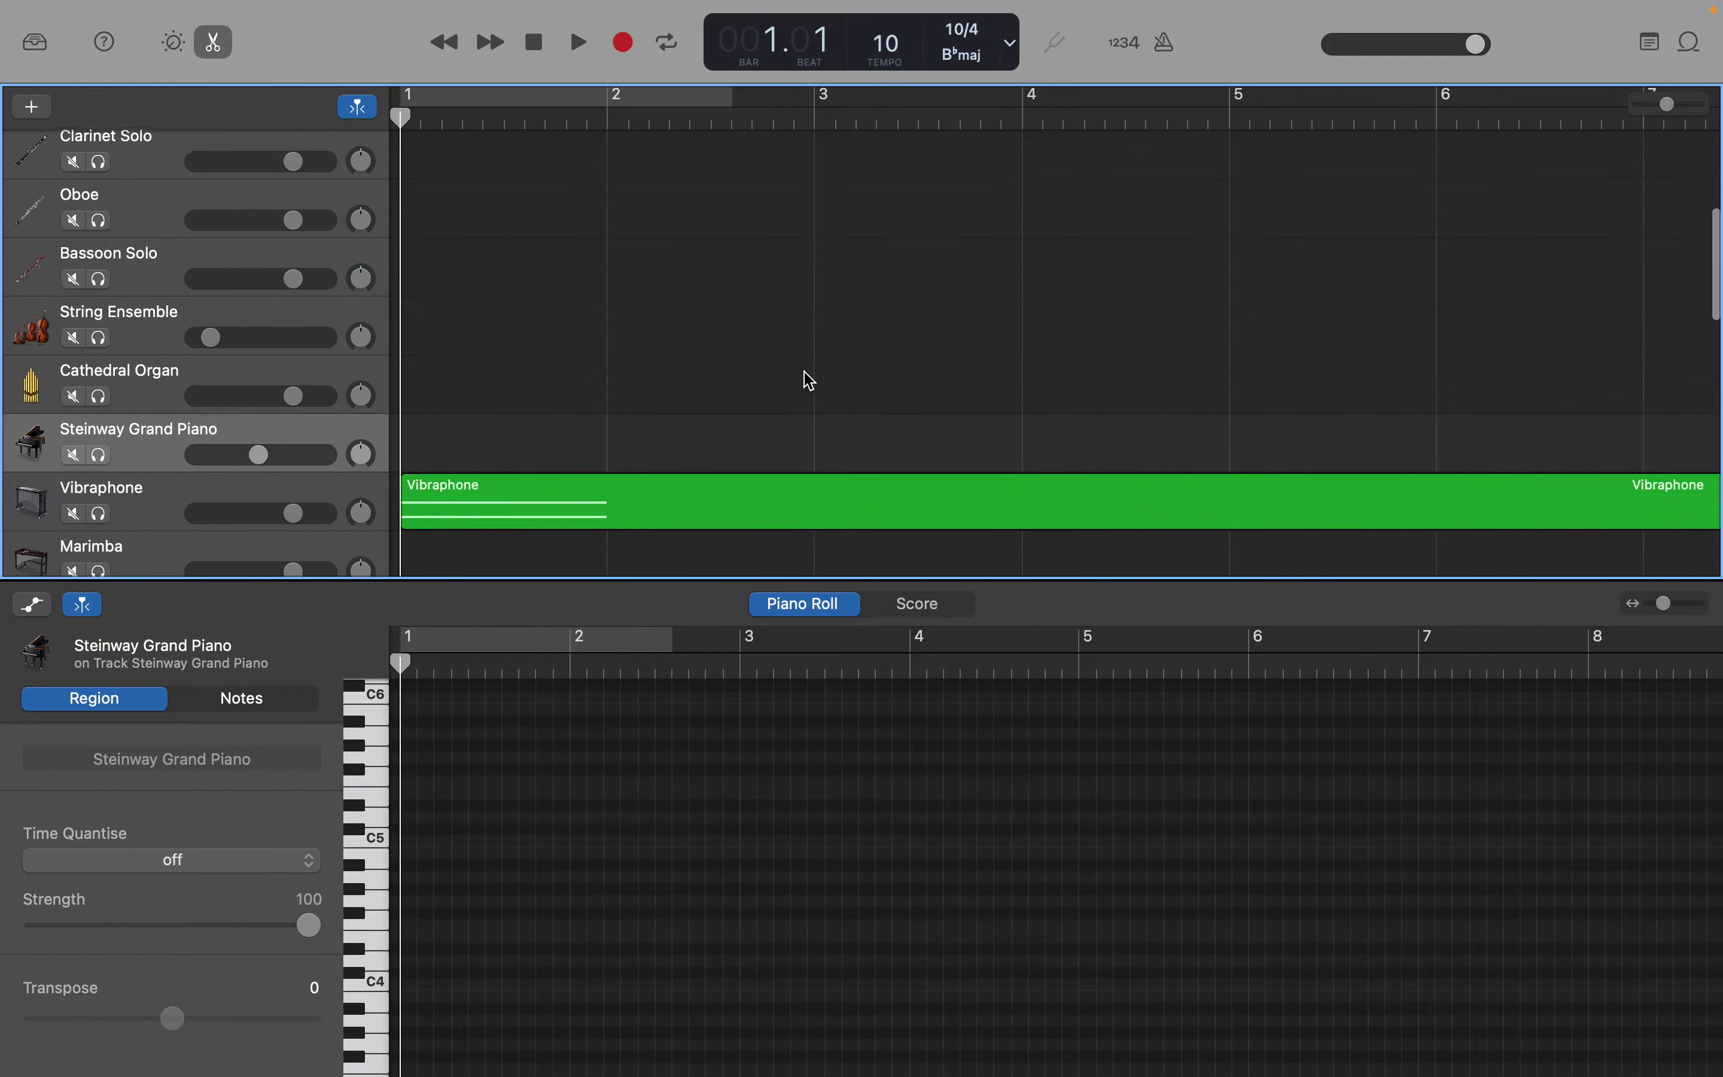
right_click(807, 375)
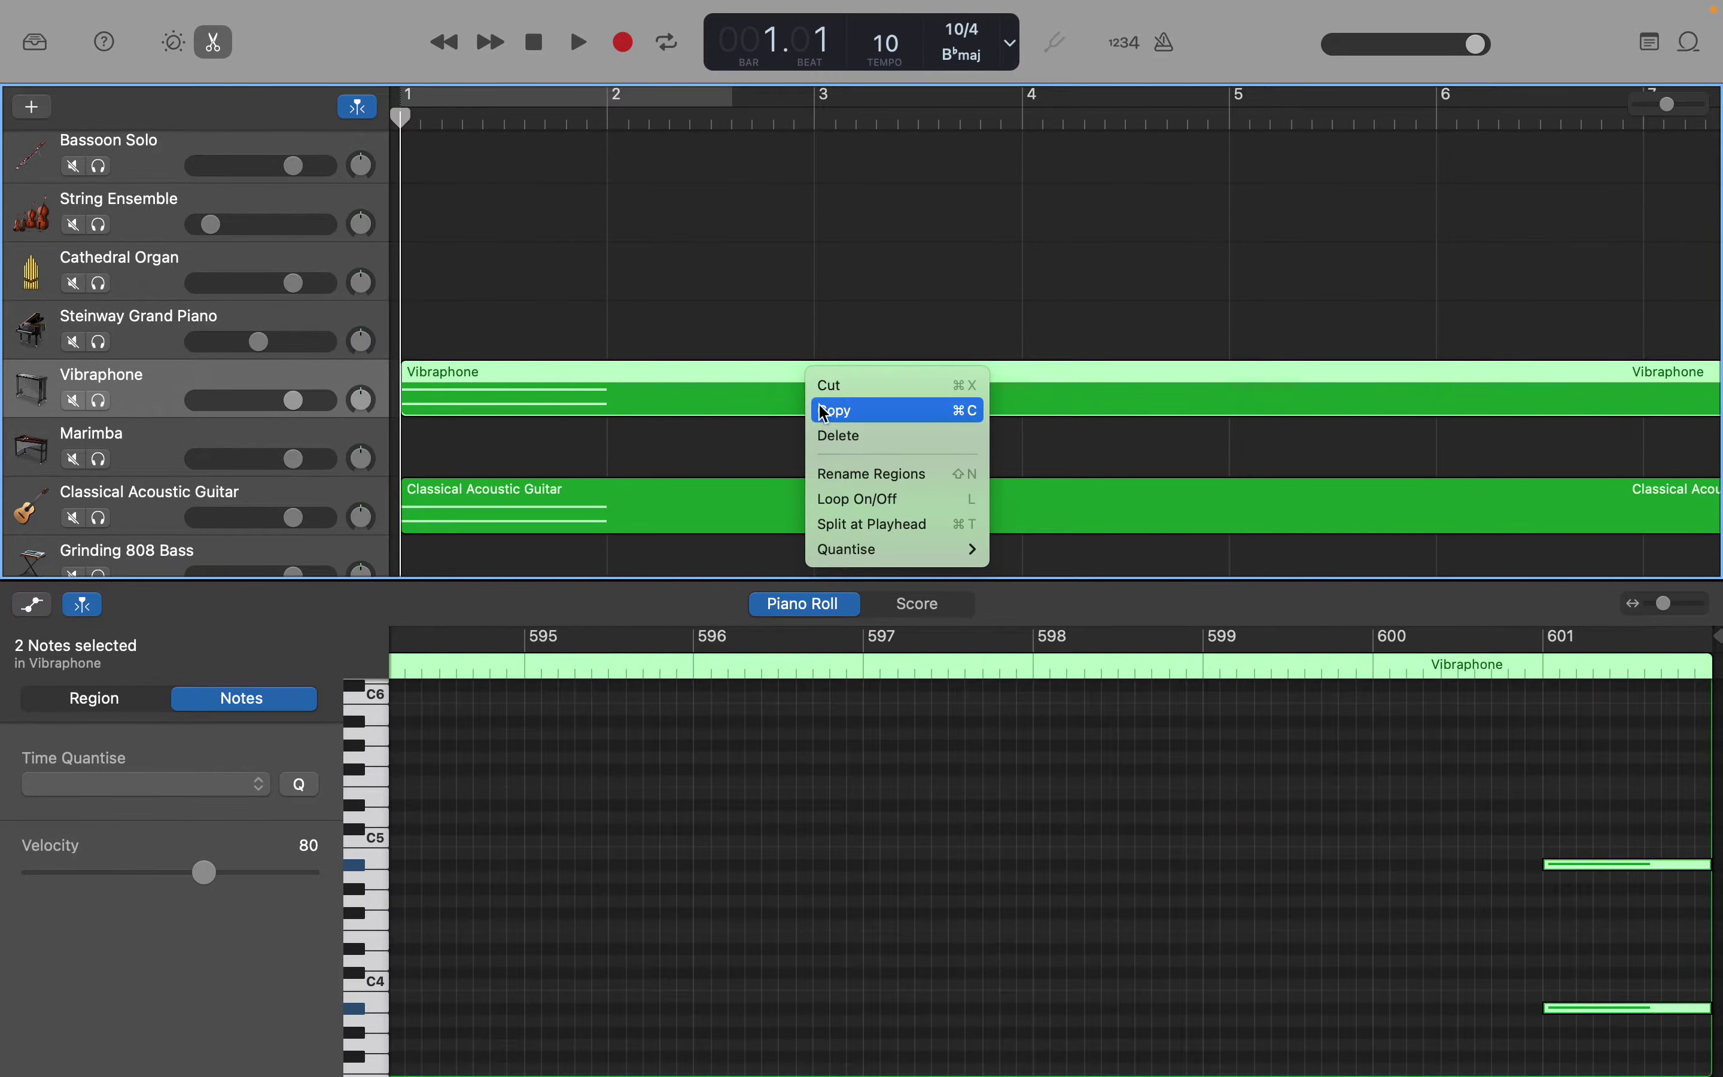
left_click(834, 433)
scroll(834, 437, "down", 2)
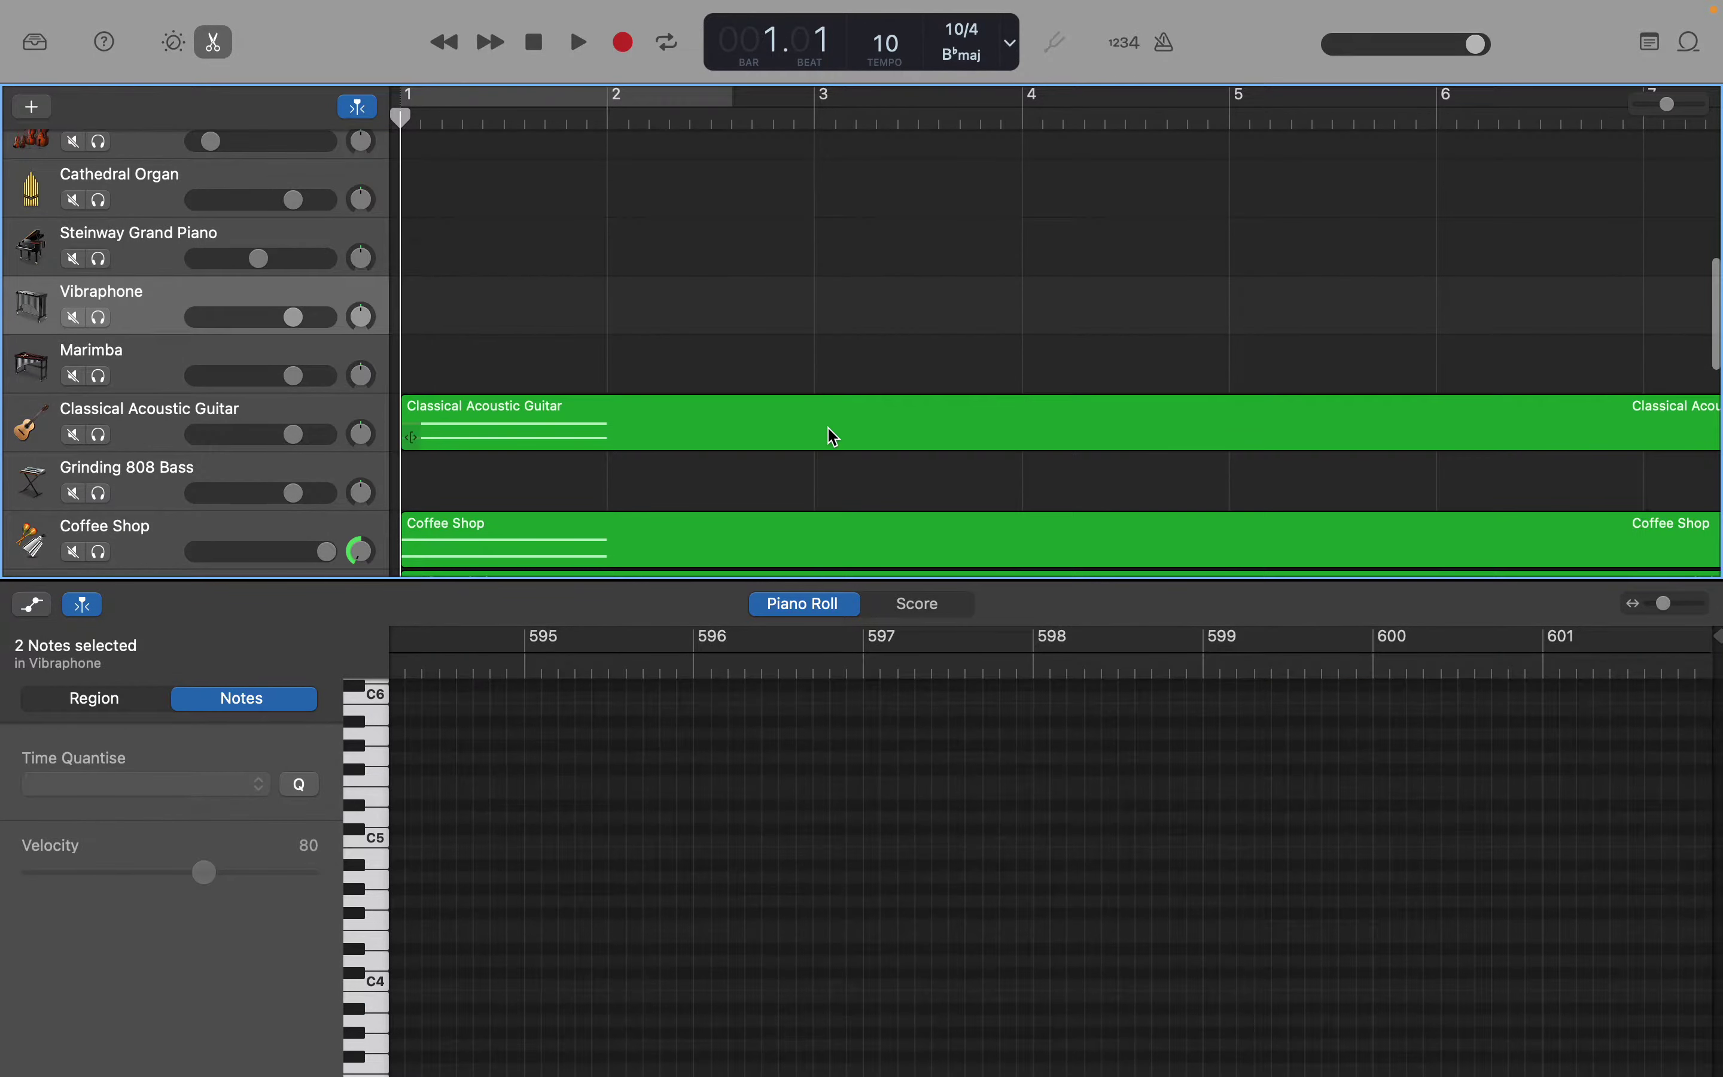
left_click(834, 436)
right_click(834, 437)
left_click(848, 490)
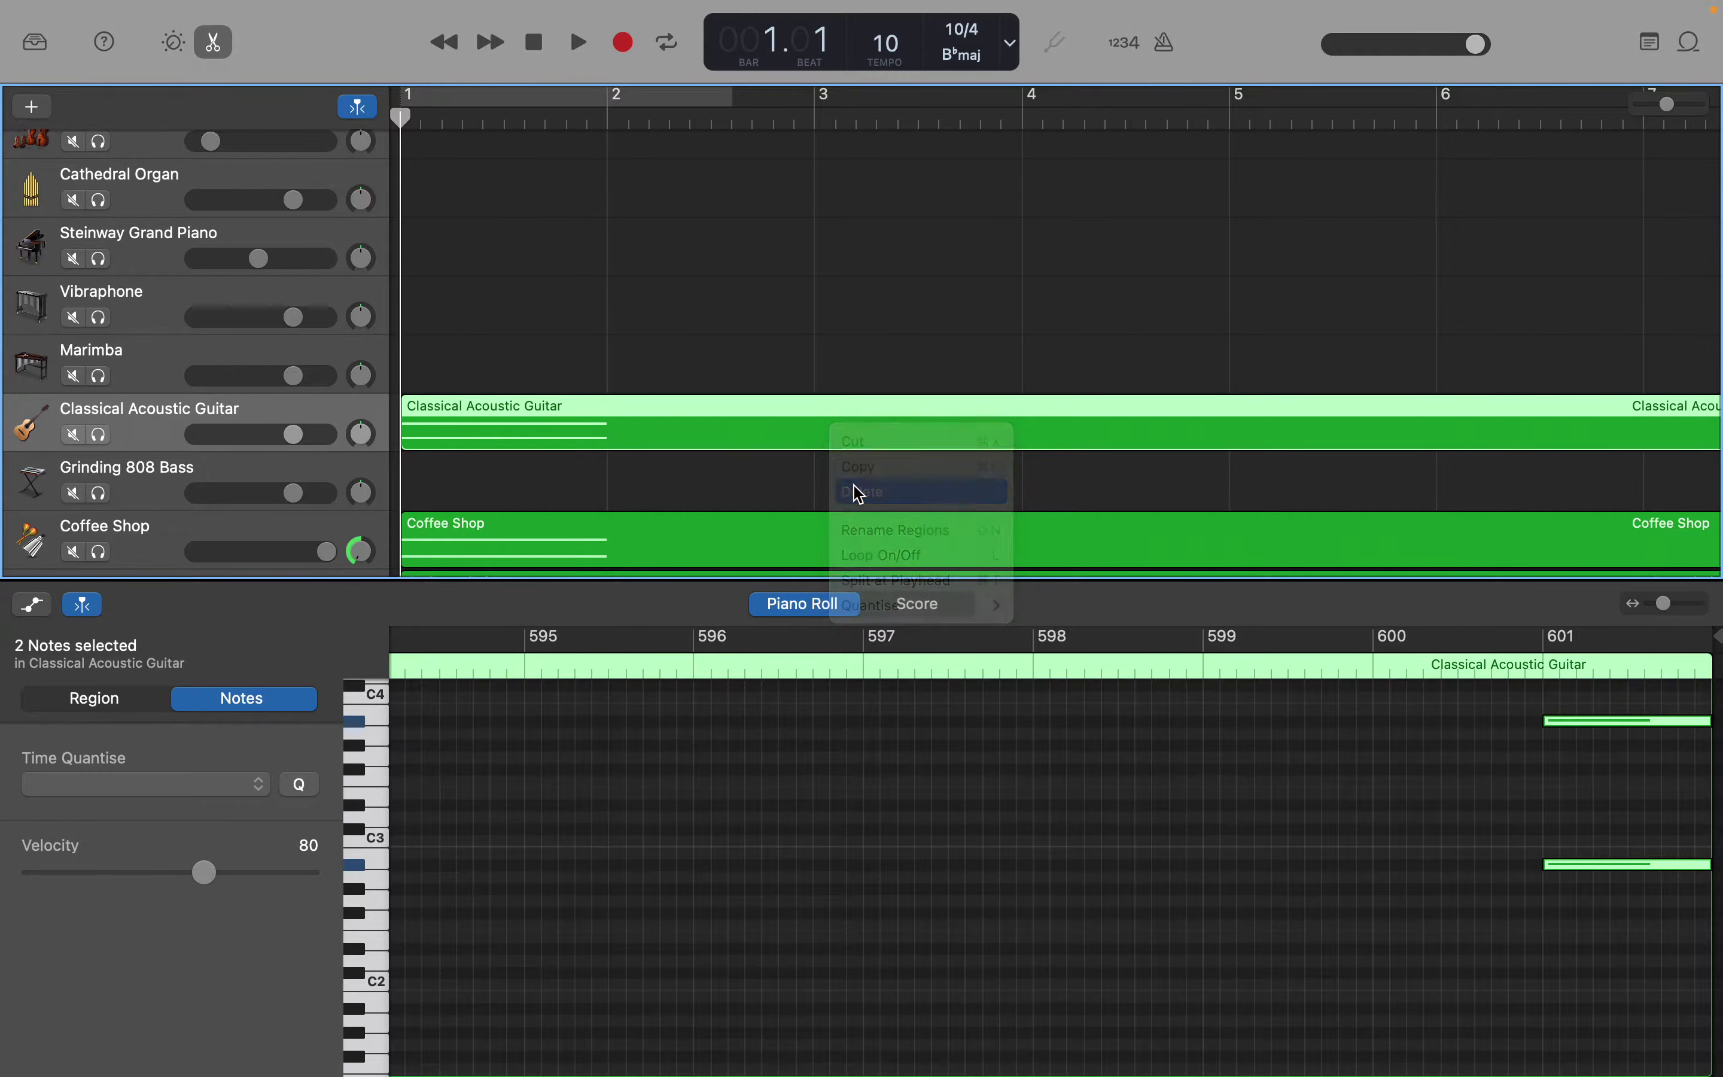
Step: Delete the regions on the Coffee Shop and Orchestral Kit tracks
scroll(854, 489, "down", 2)
left_click(858, 491)
right_click(854, 488)
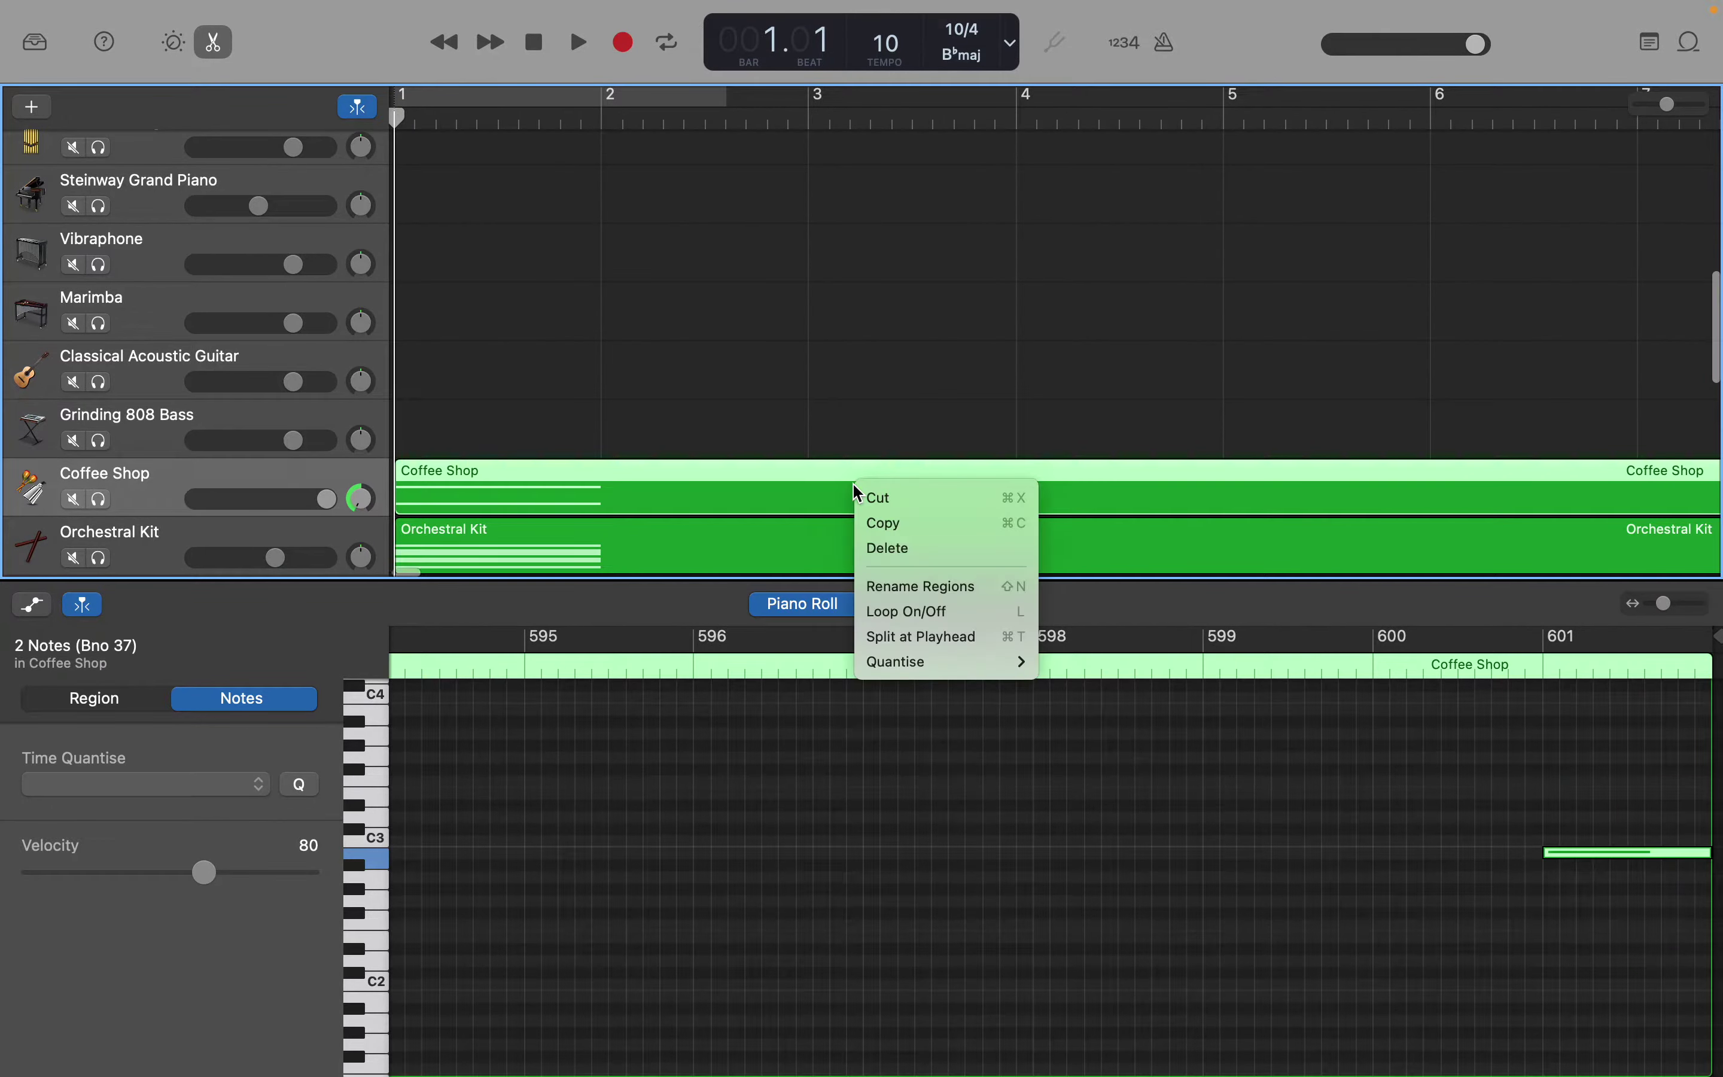
left_click(883, 546)
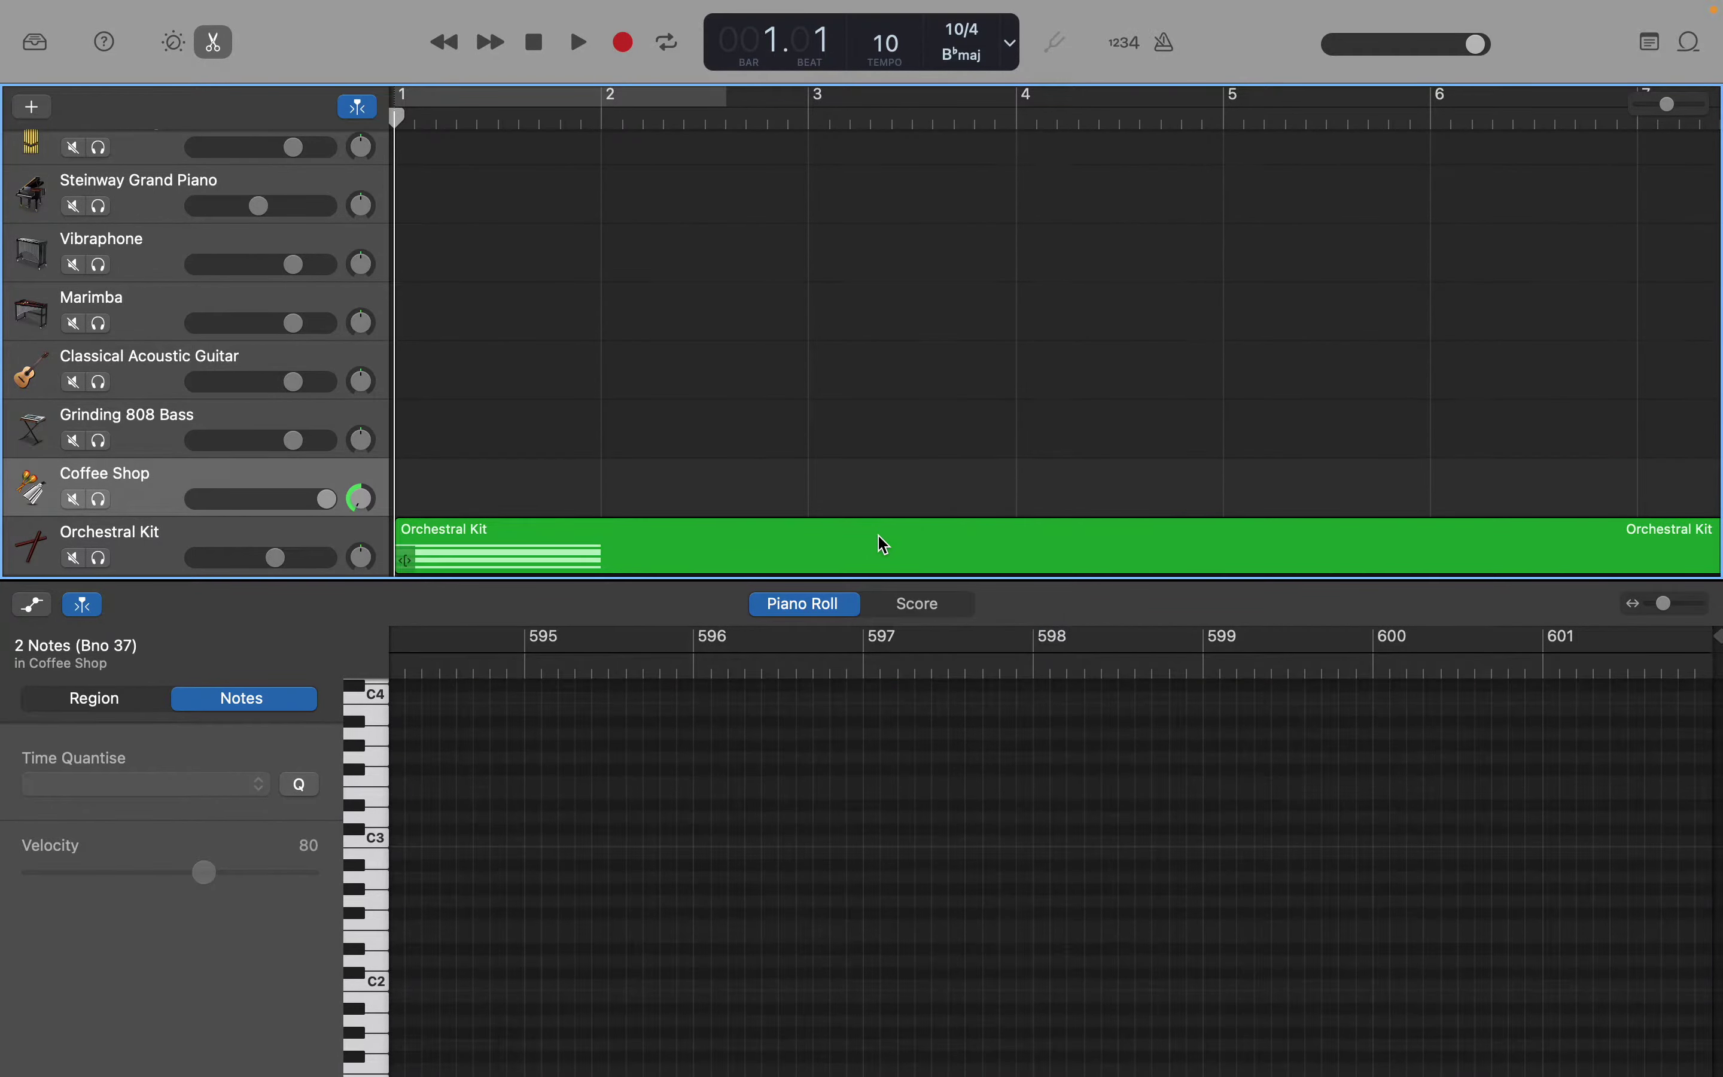
scroll(883, 546, "down", 2)
left_click(857, 481)
right_click(856, 481)
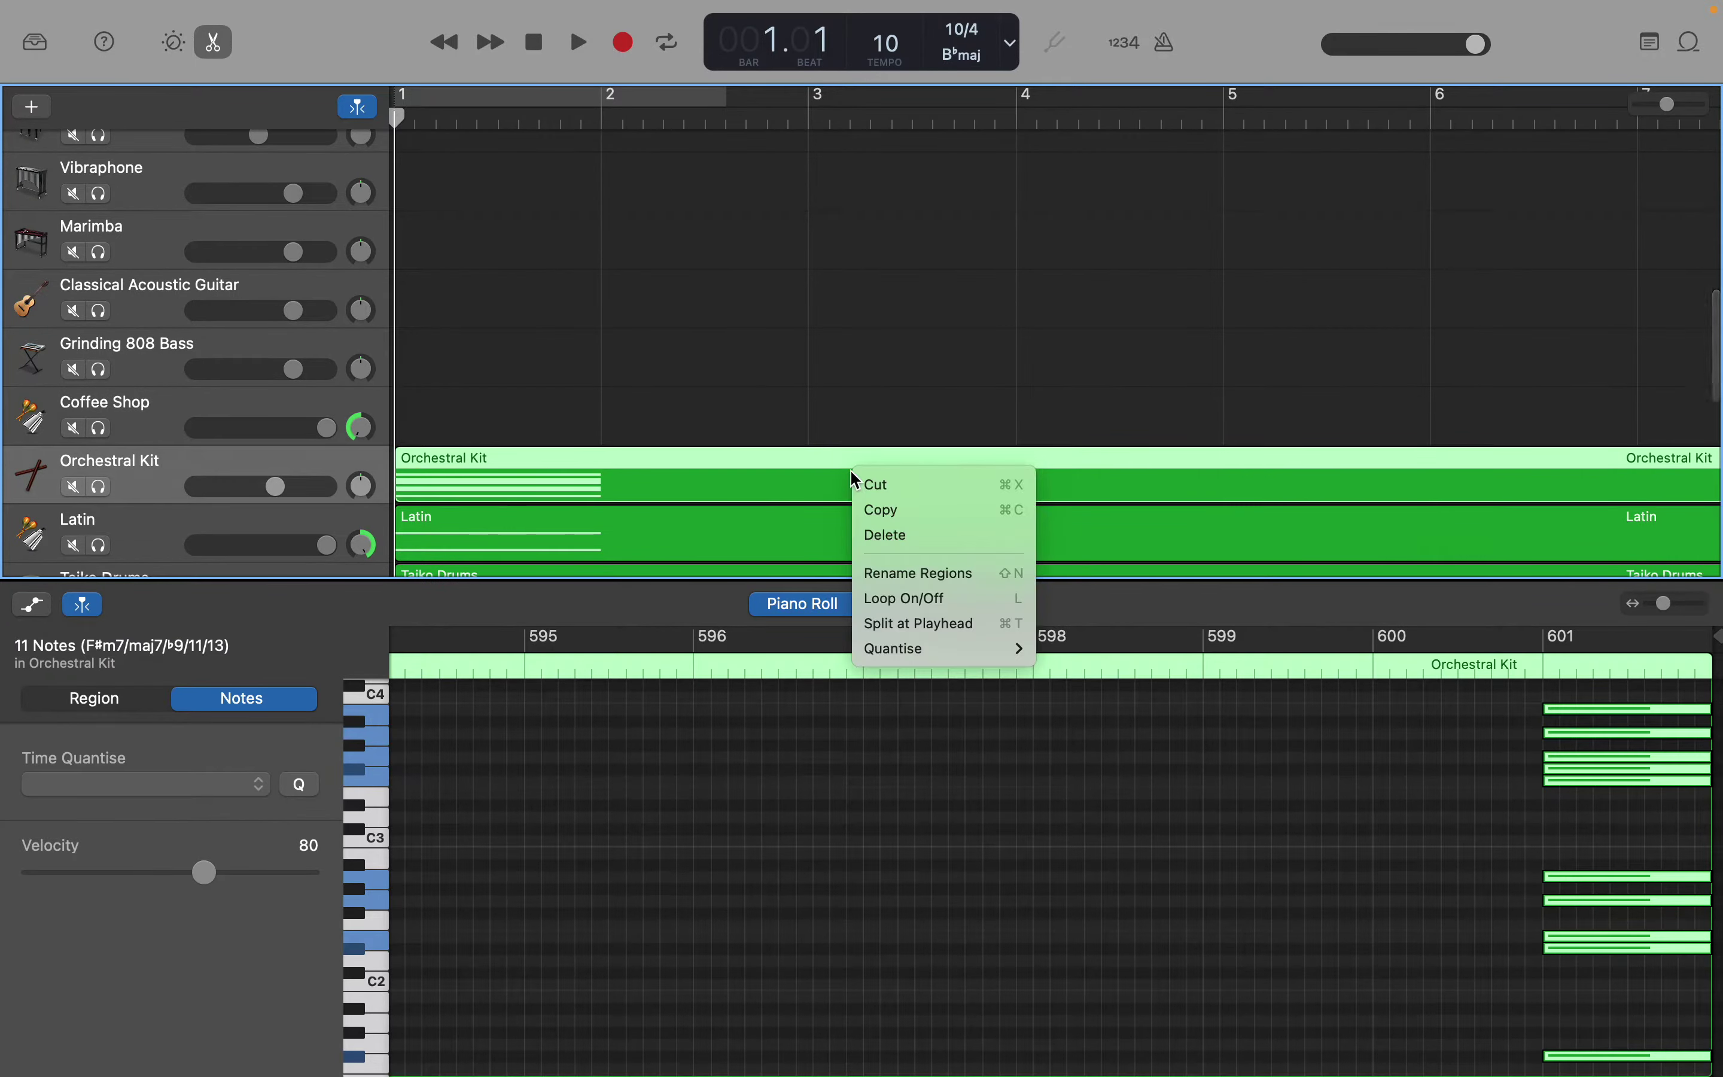
left_click(876, 545)
Step: Delete the regions on the Latin and Taiko Drums tracks
scroll(876, 545, "down", 1)
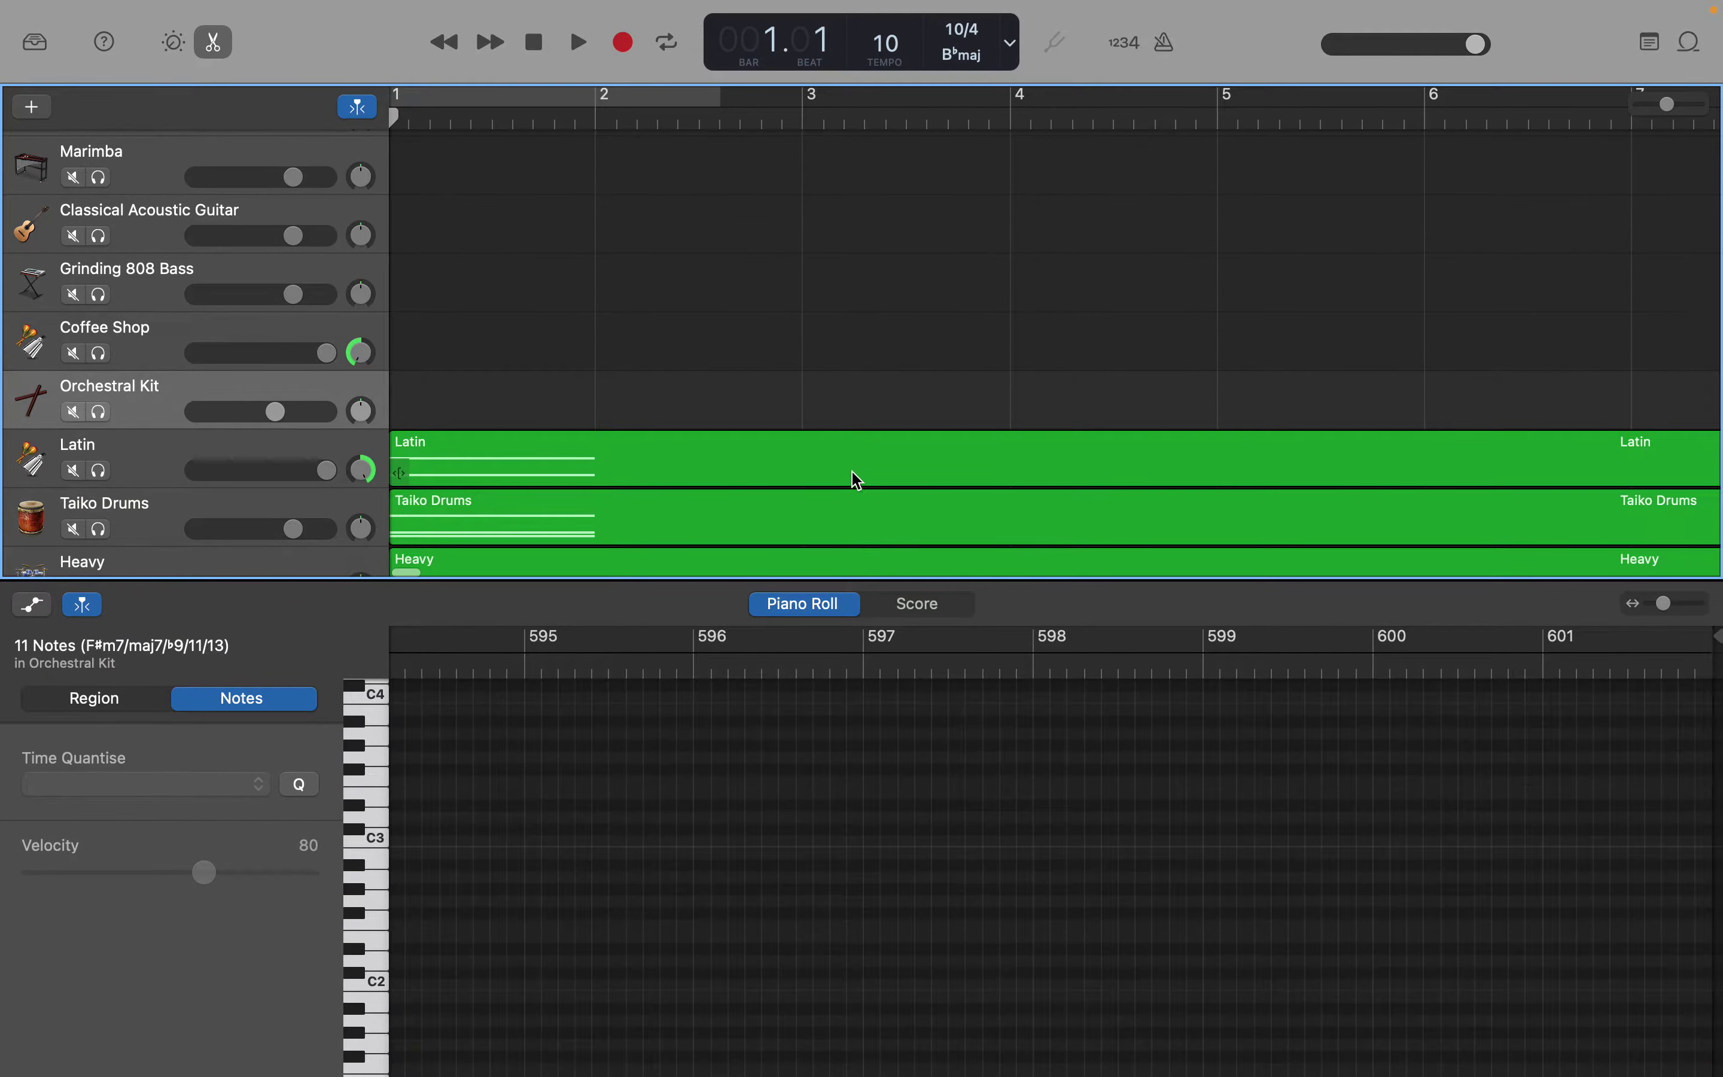
left_click(854, 477)
right_click(855, 475)
left_click(883, 531)
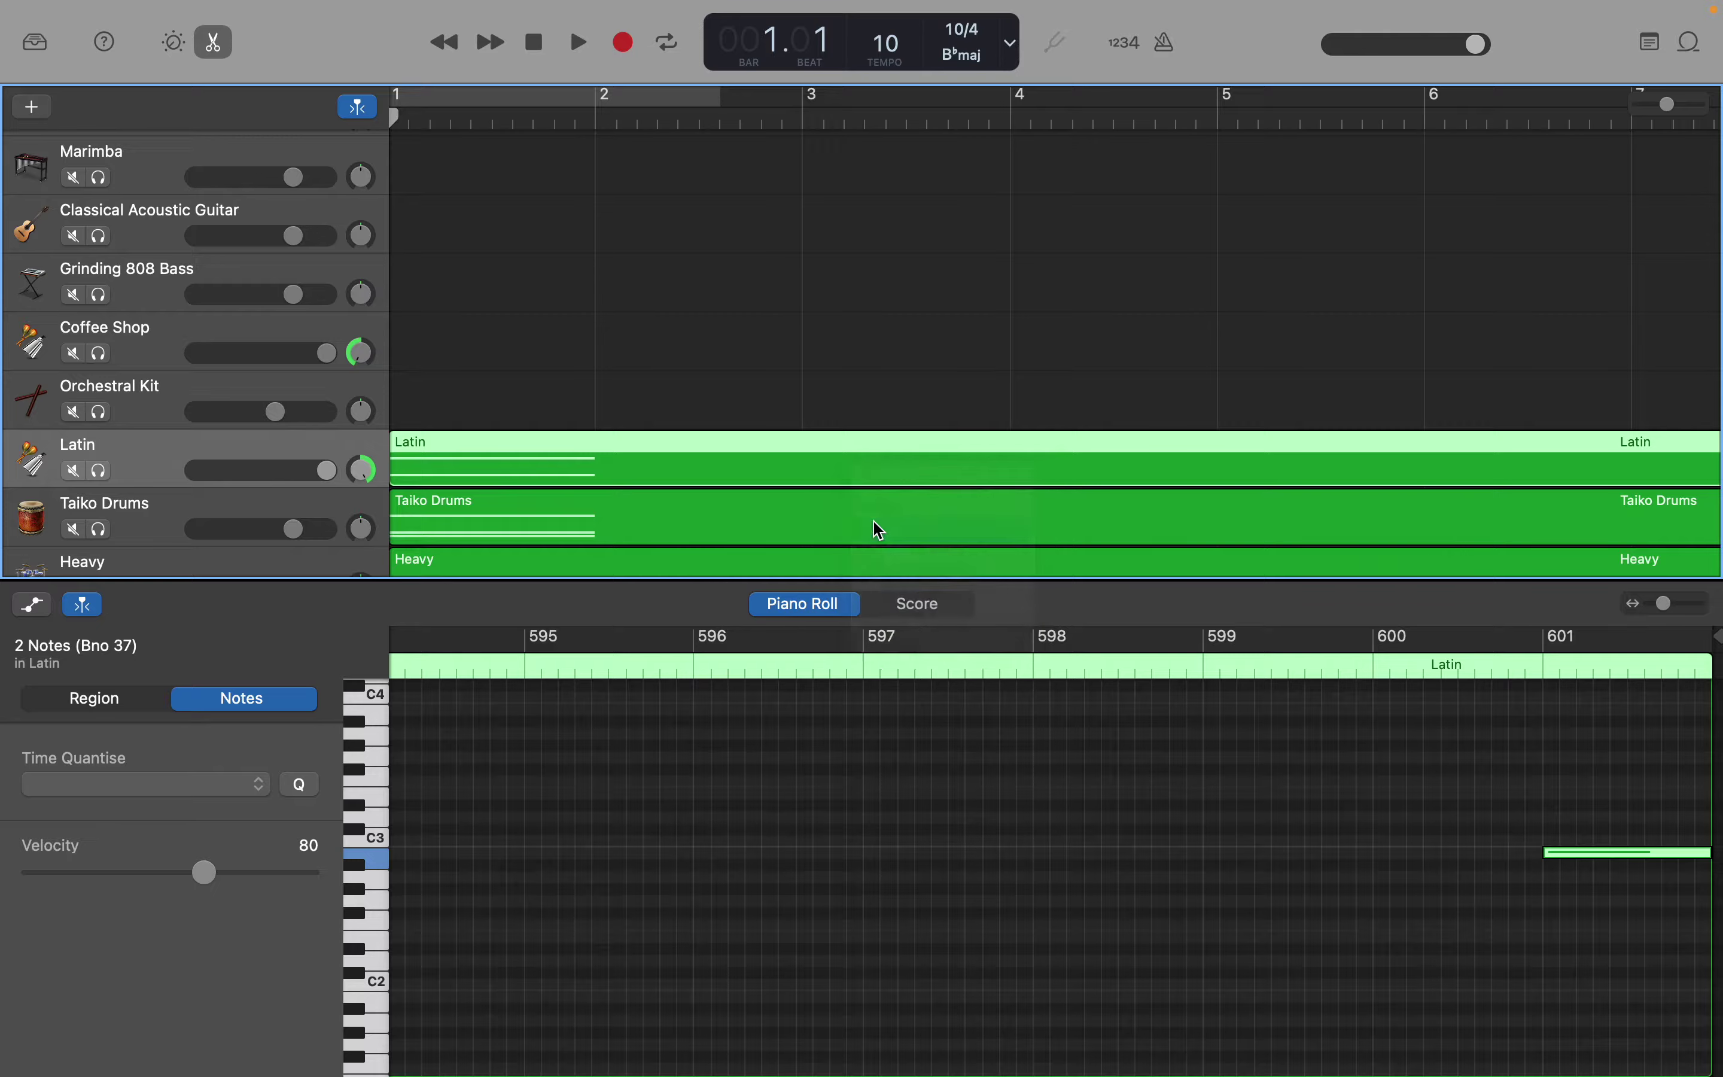
scroll(880, 531, "down", 1)
scroll(879, 530, "down", 1)
right_click(823, 388)
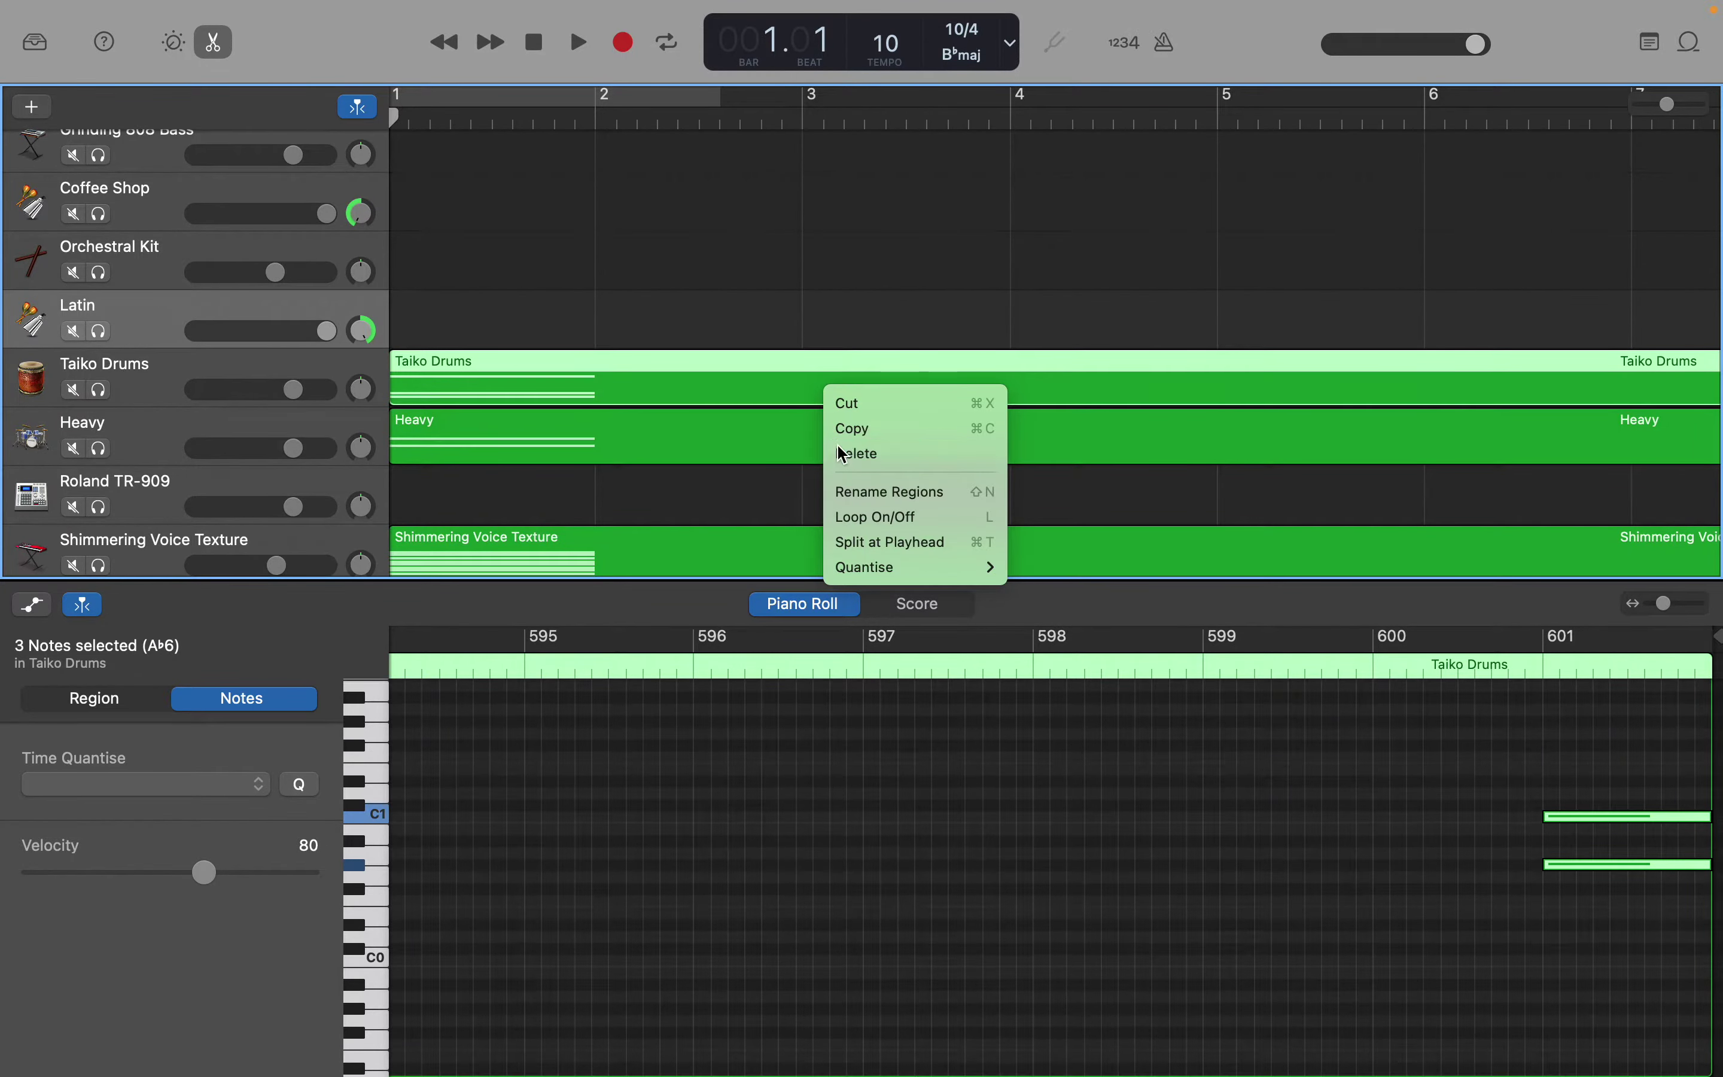
left_click(847, 453)
Step: Delete the regions on the Heavy and Shimmering Voice Texture tracks
left_click(794, 426)
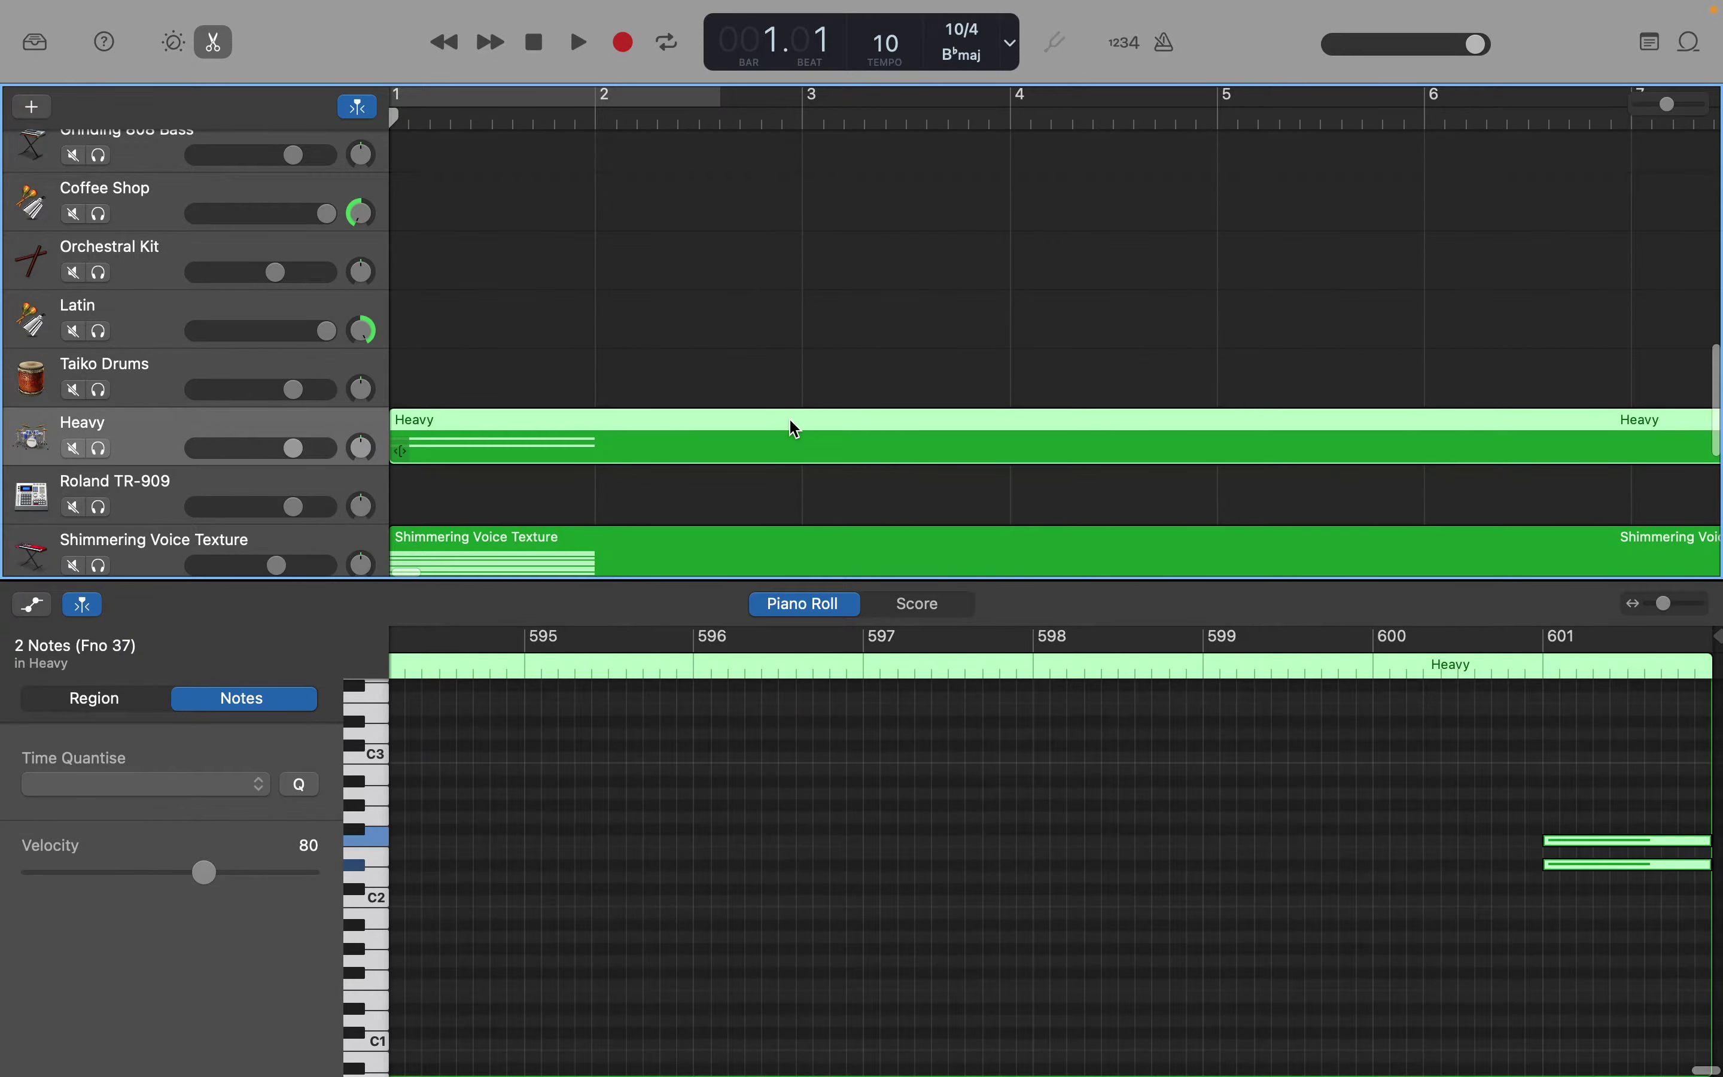
right_click(792, 423)
left_click(829, 502)
scroll(823, 496, "down", 2)
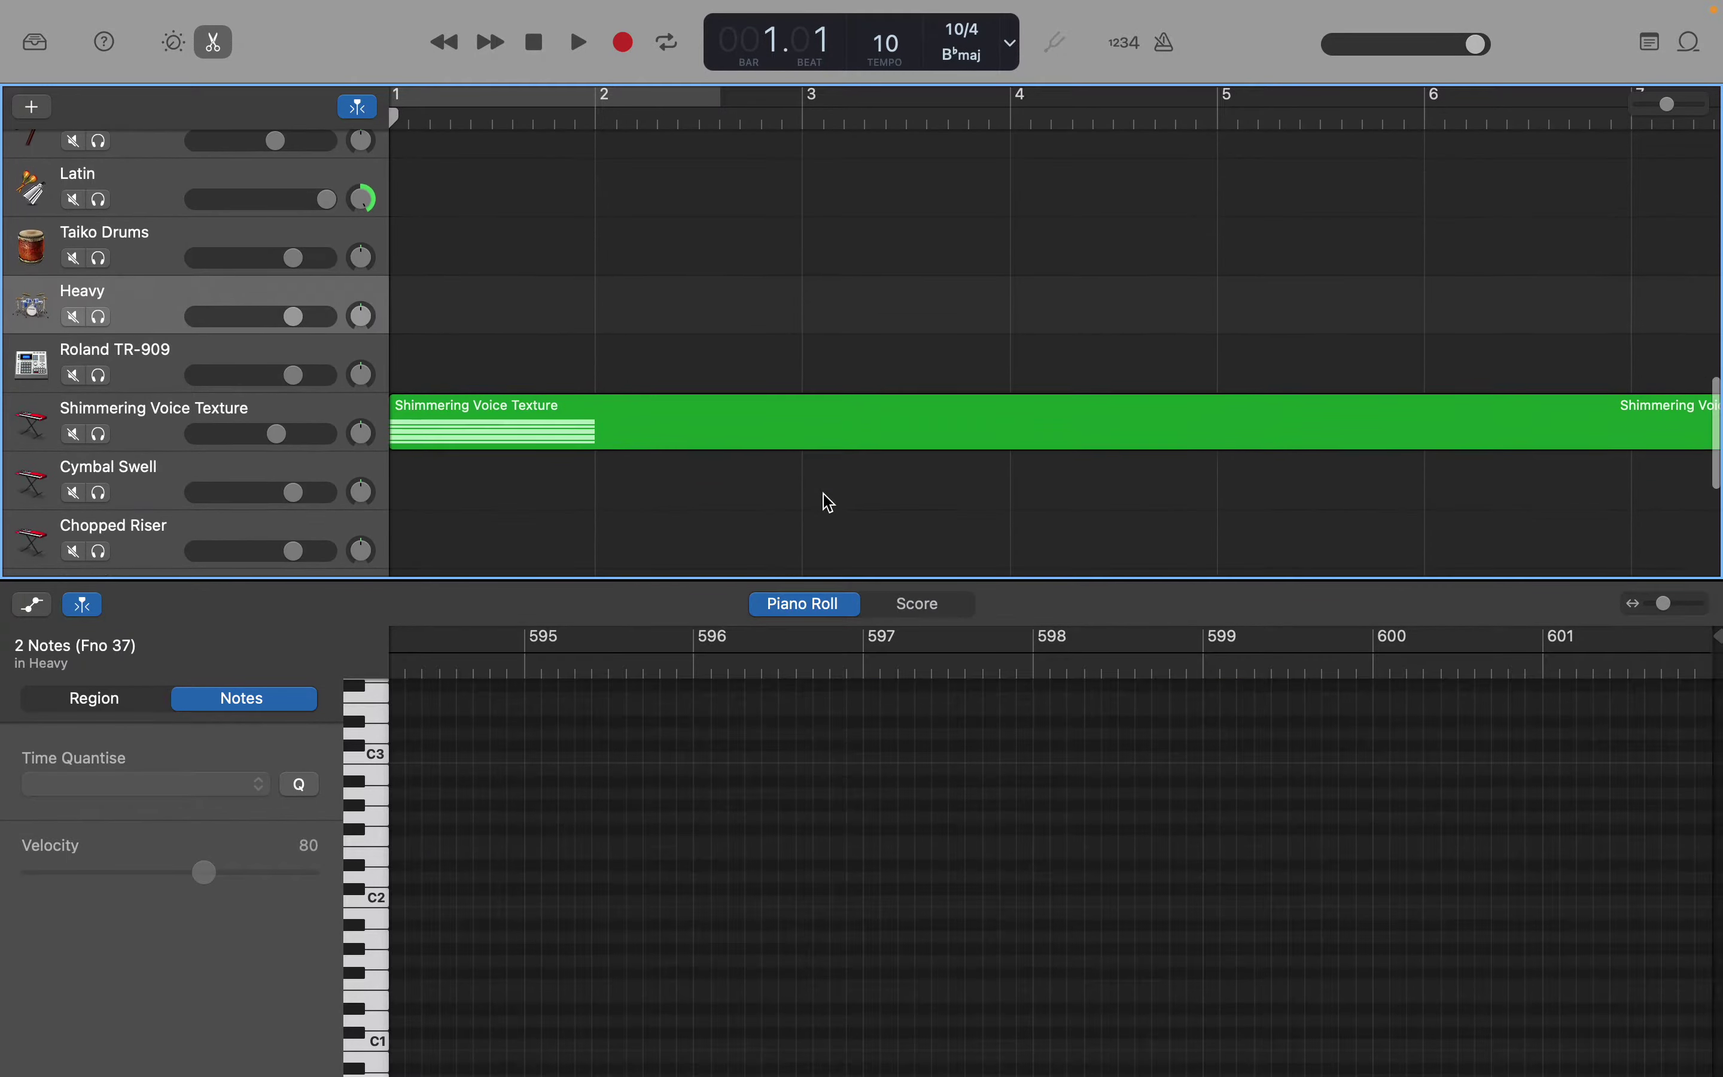
left_click(784, 423)
right_click(783, 426)
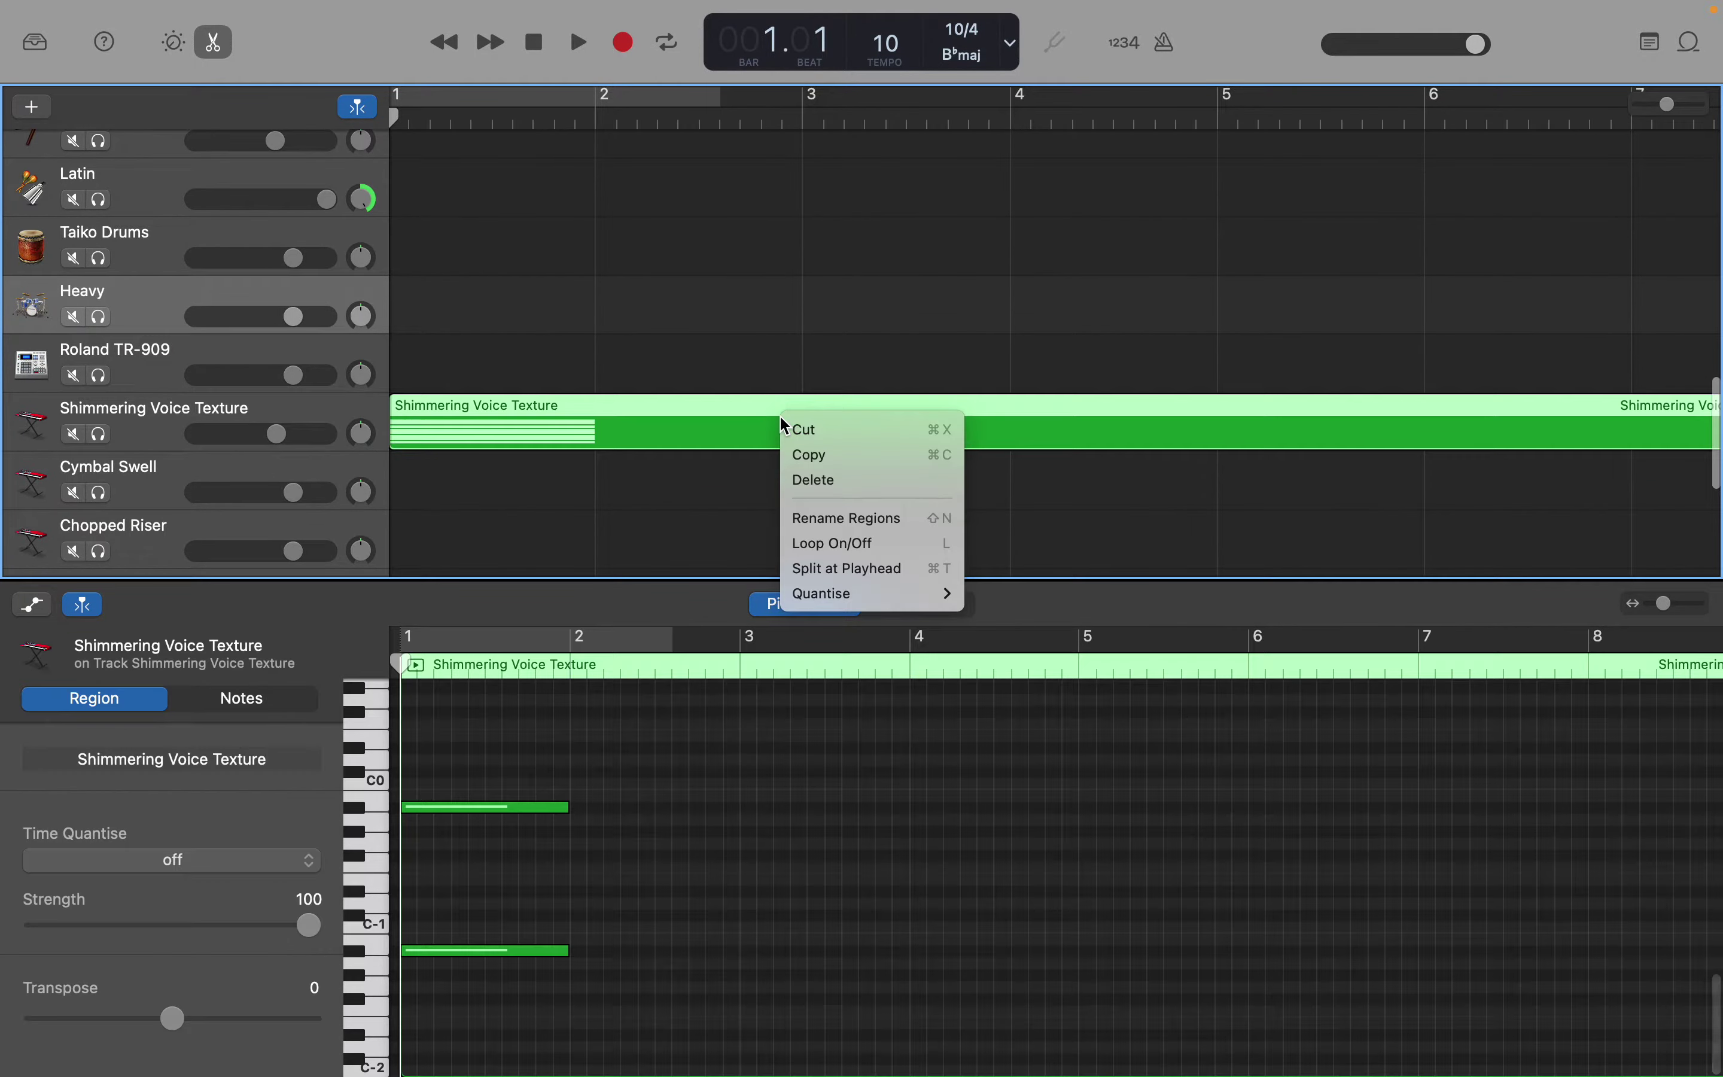
left_click(812, 482)
Step: Delete the region on the Texture Machine track at the end of the track list
scroll(816, 491, "down", 3)
scroll(817, 493, "down", 3)
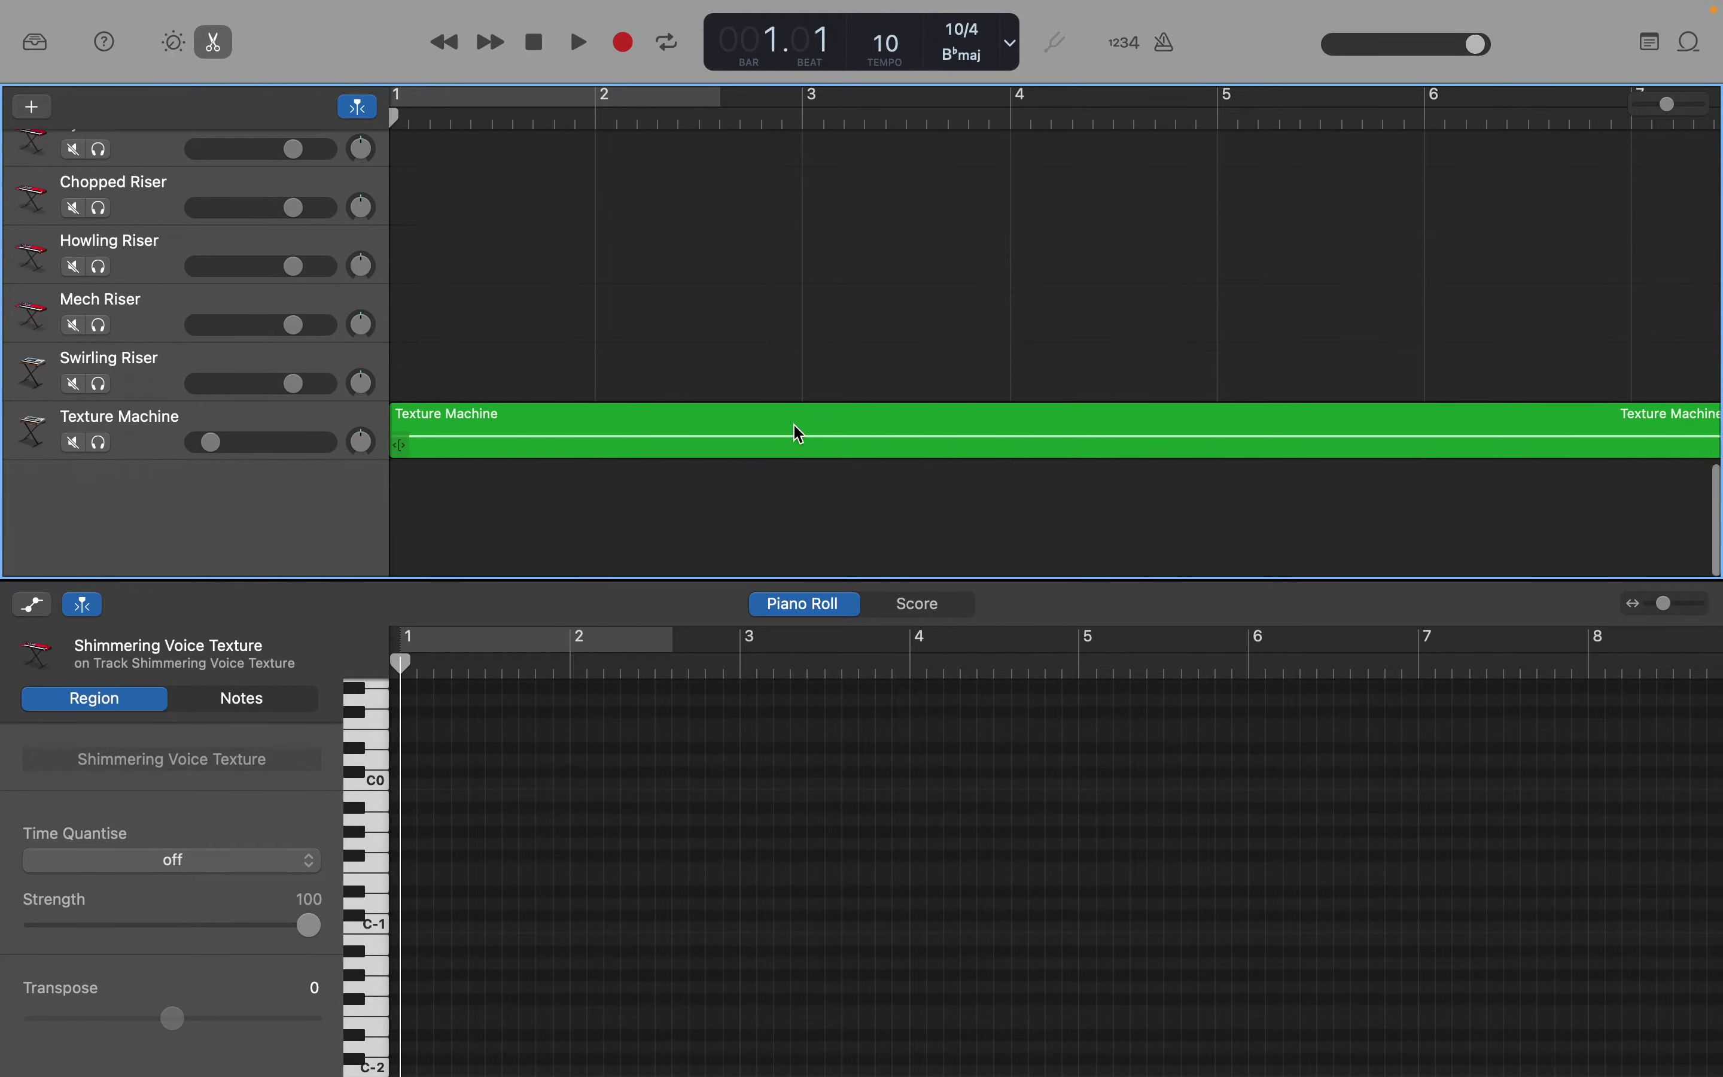
left_click(796, 433)
right_click(796, 433)
left_click(829, 486)
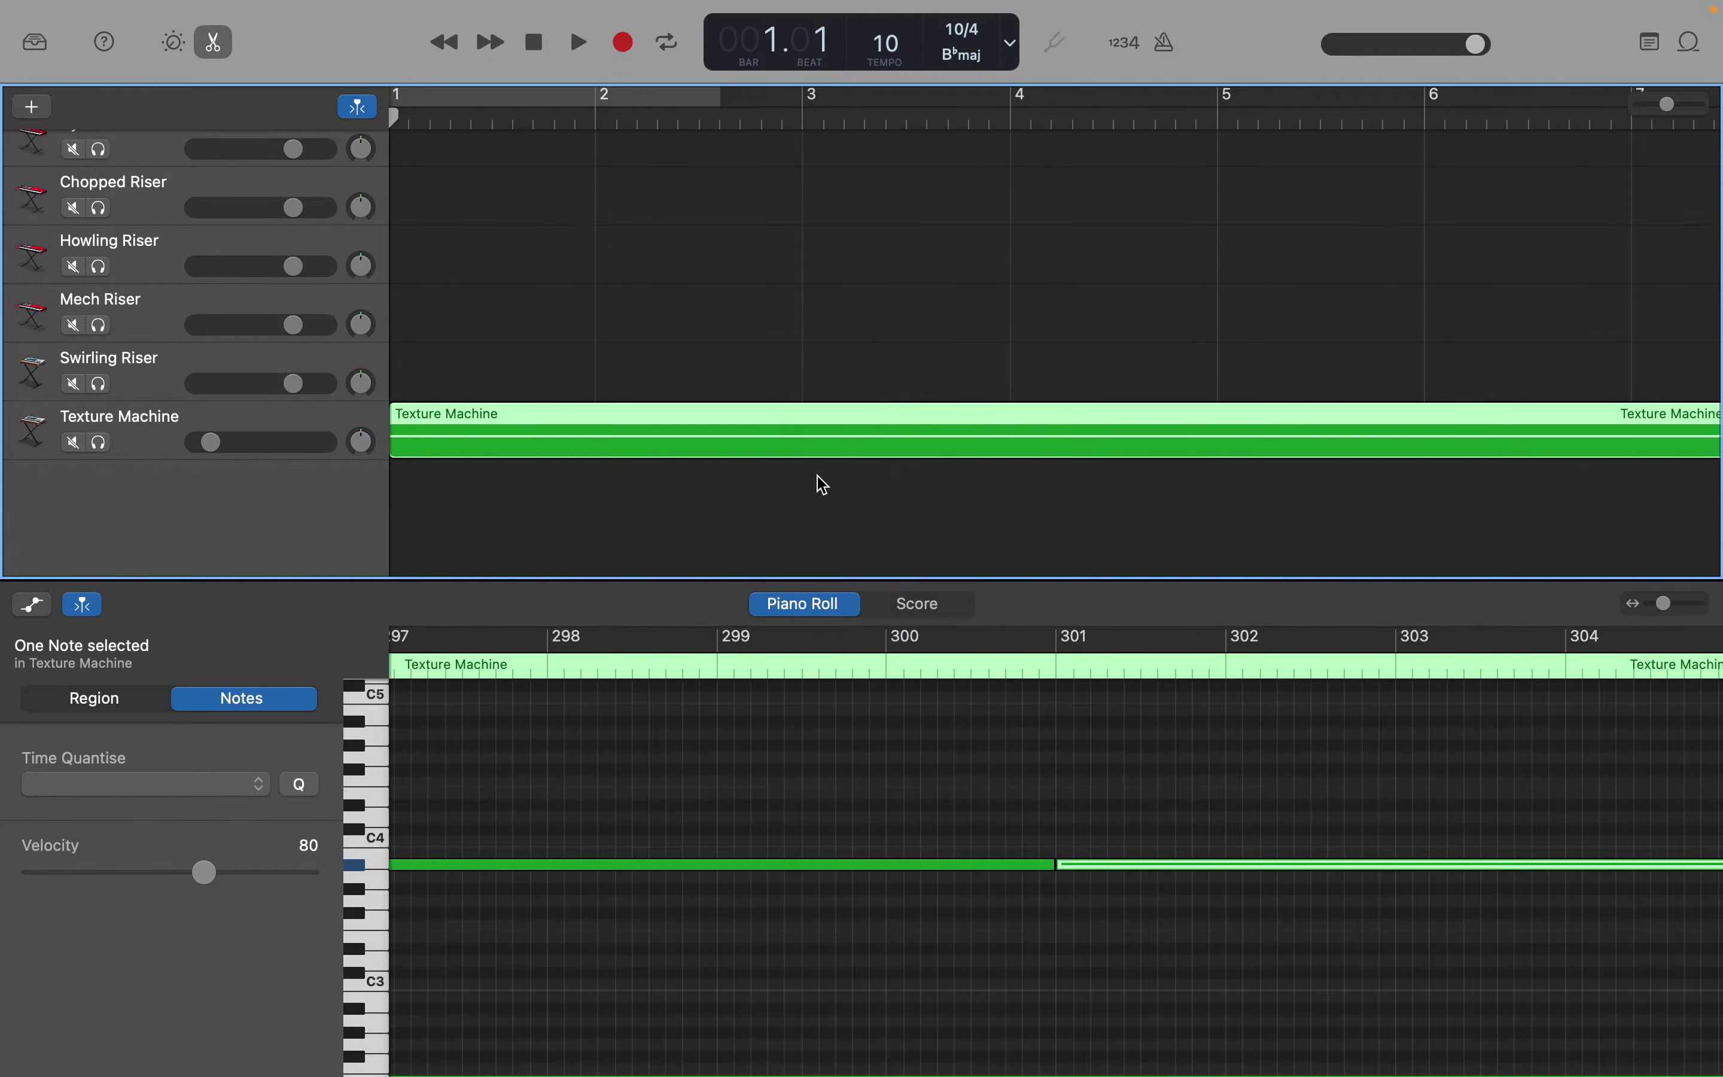
Step: Add a new software instrument track directly below the Trumpets track
scroll(823, 484, "up", 3)
scroll(823, 485, "up", 5)
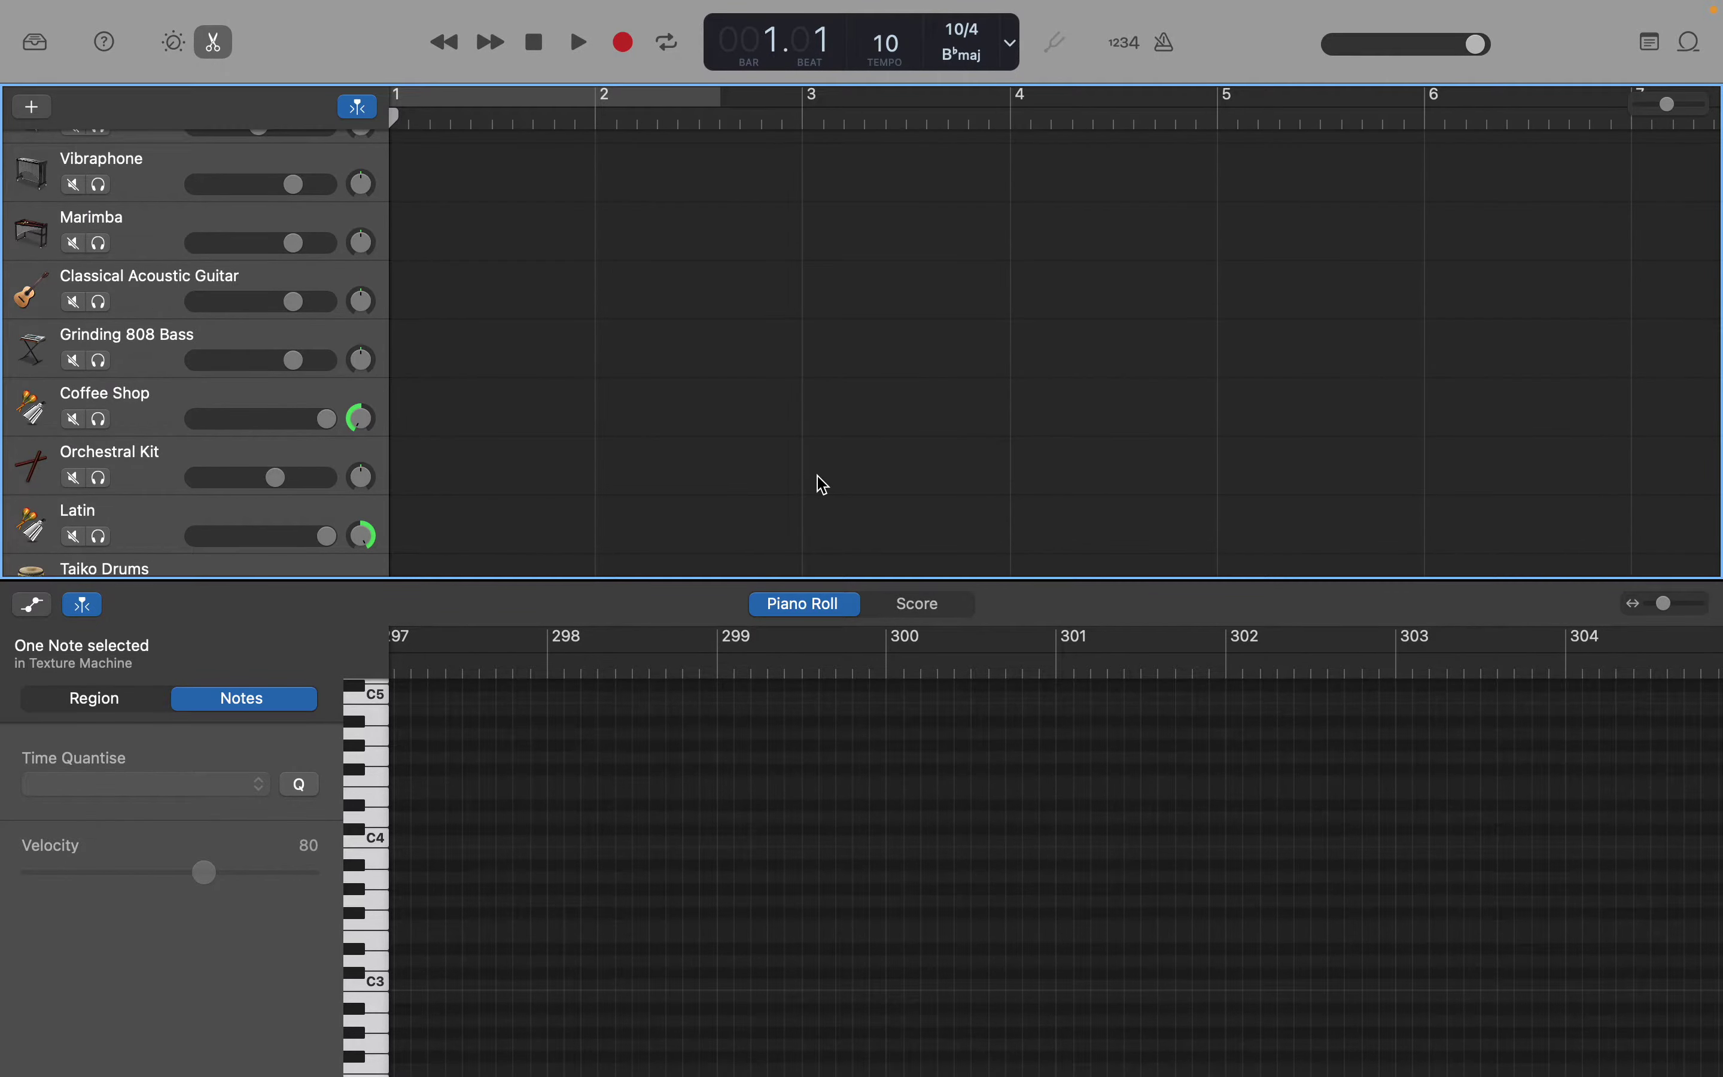
scroll(823, 484, "up", 8)
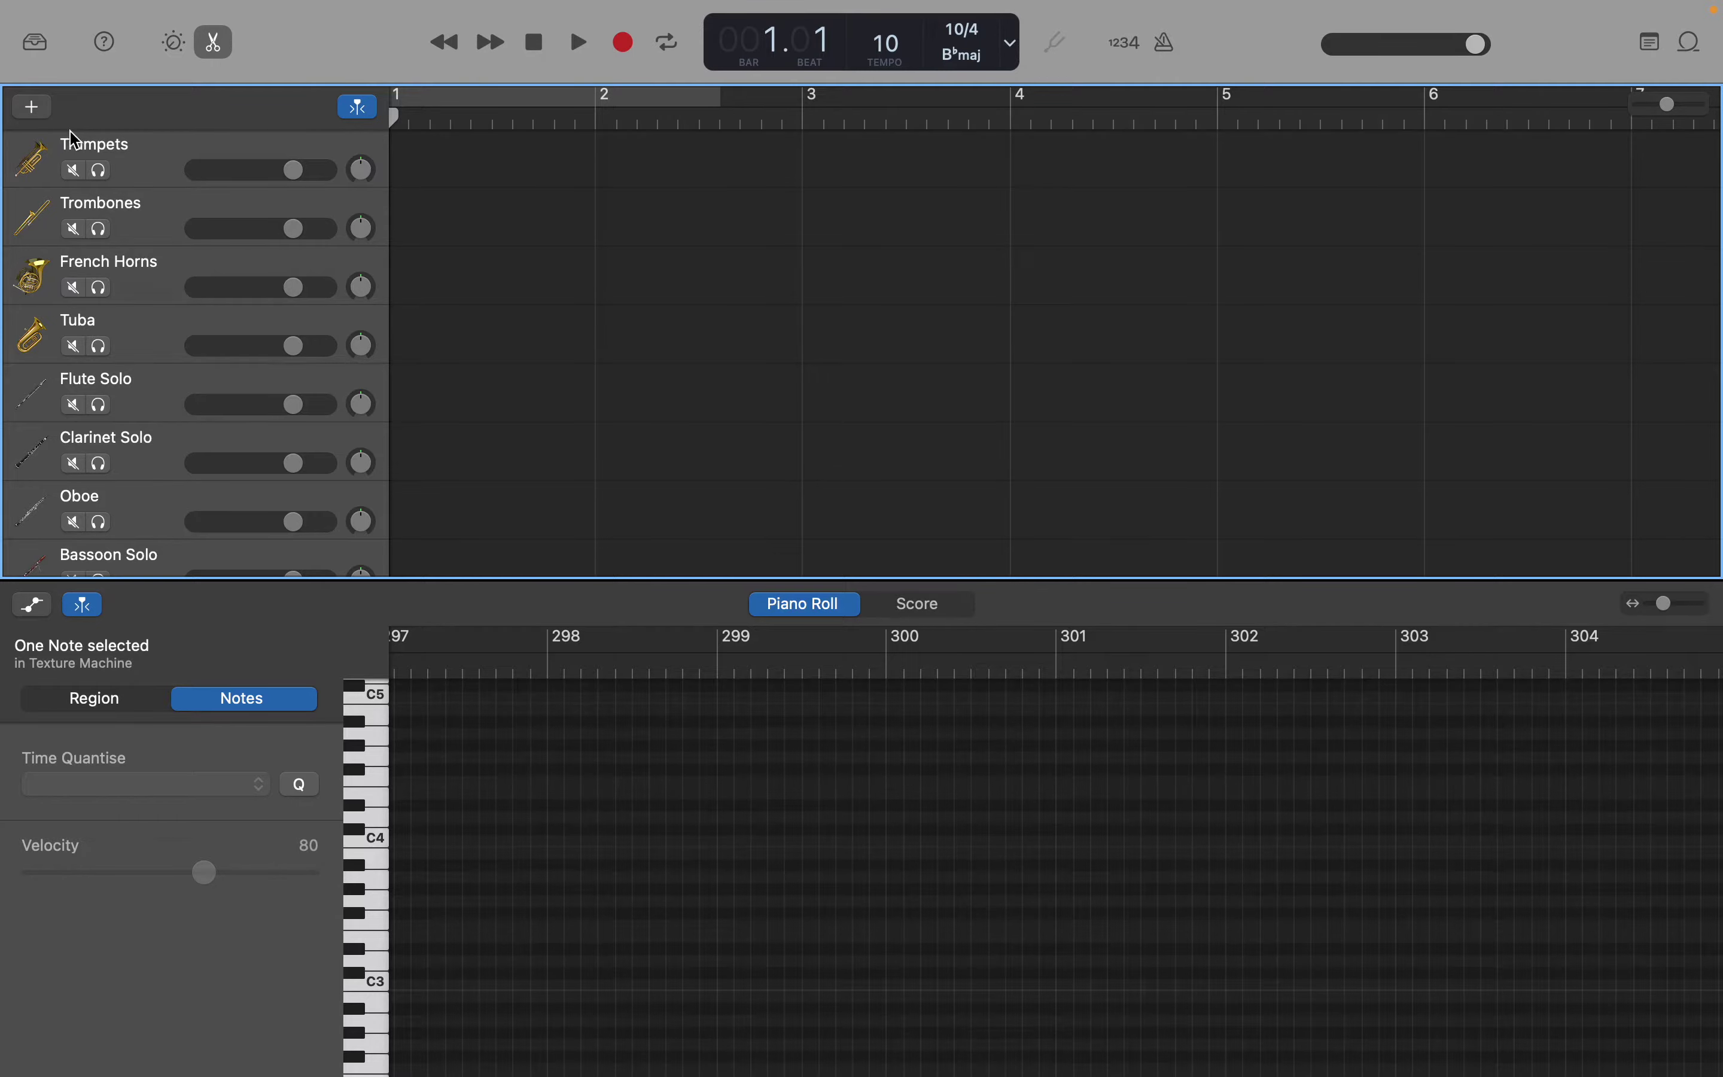
left_click(49, 153)
left_click(37, 115)
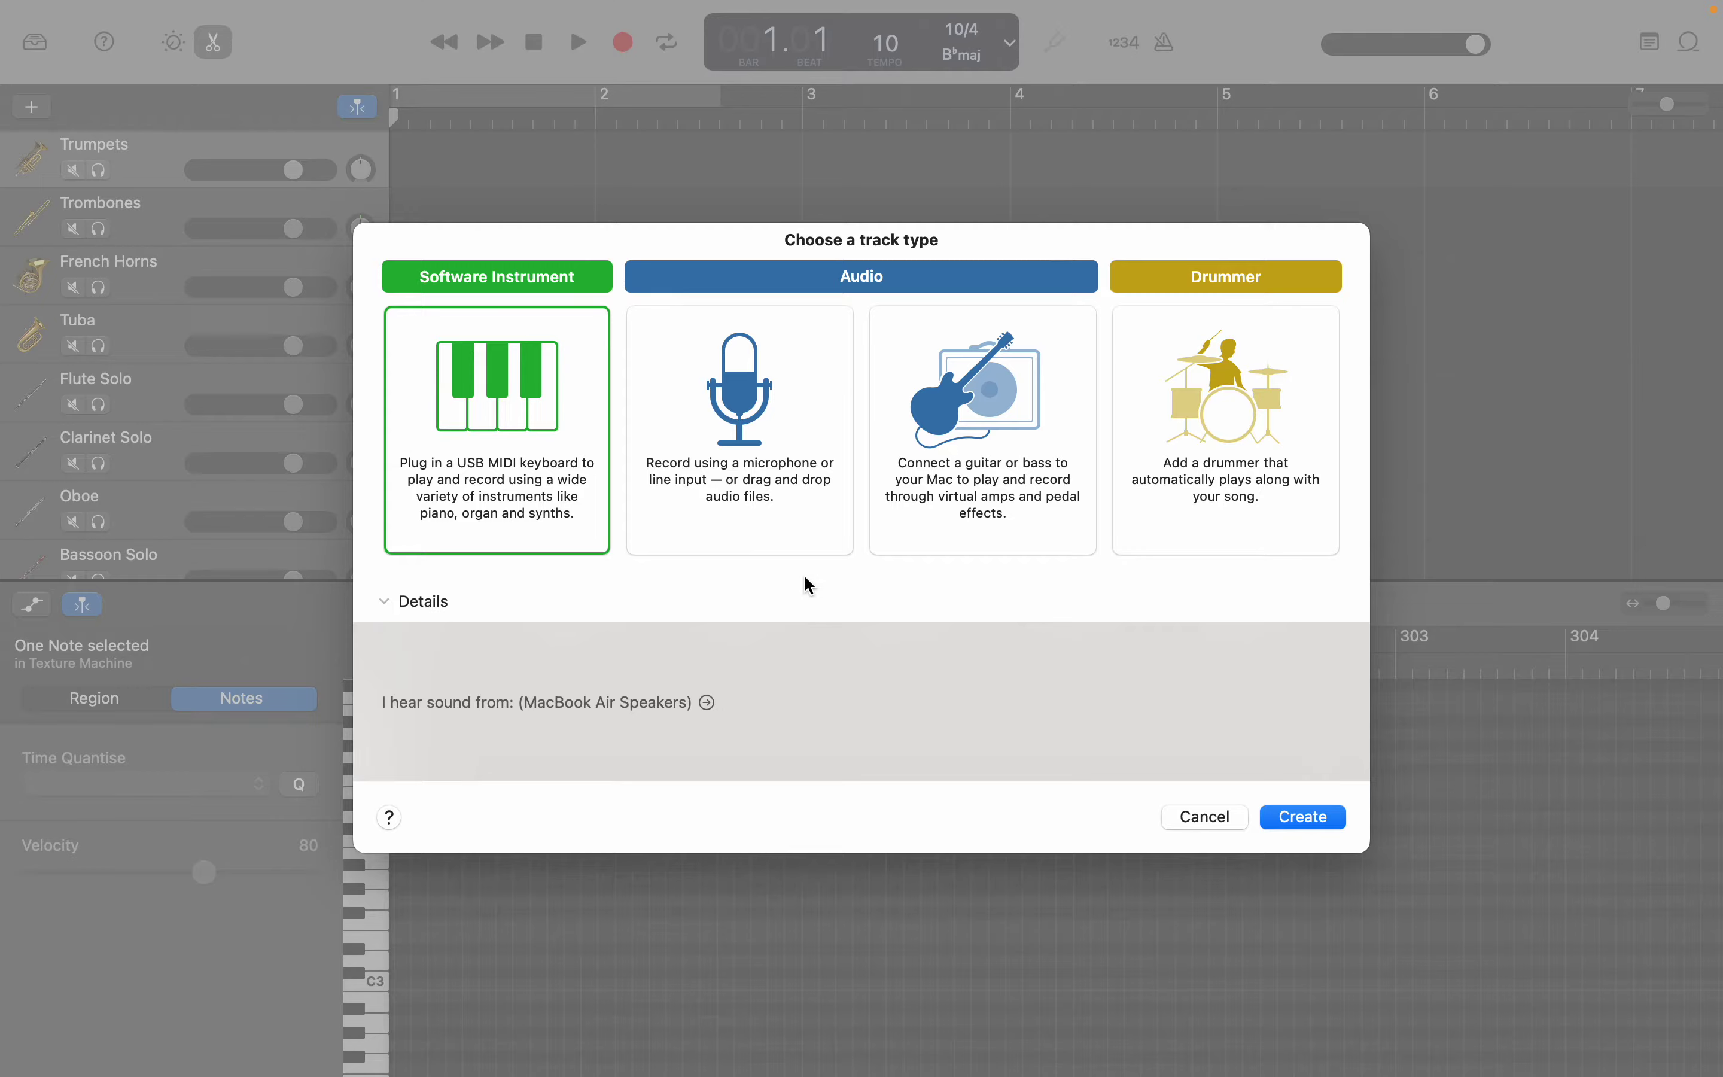
left_click(1287, 820)
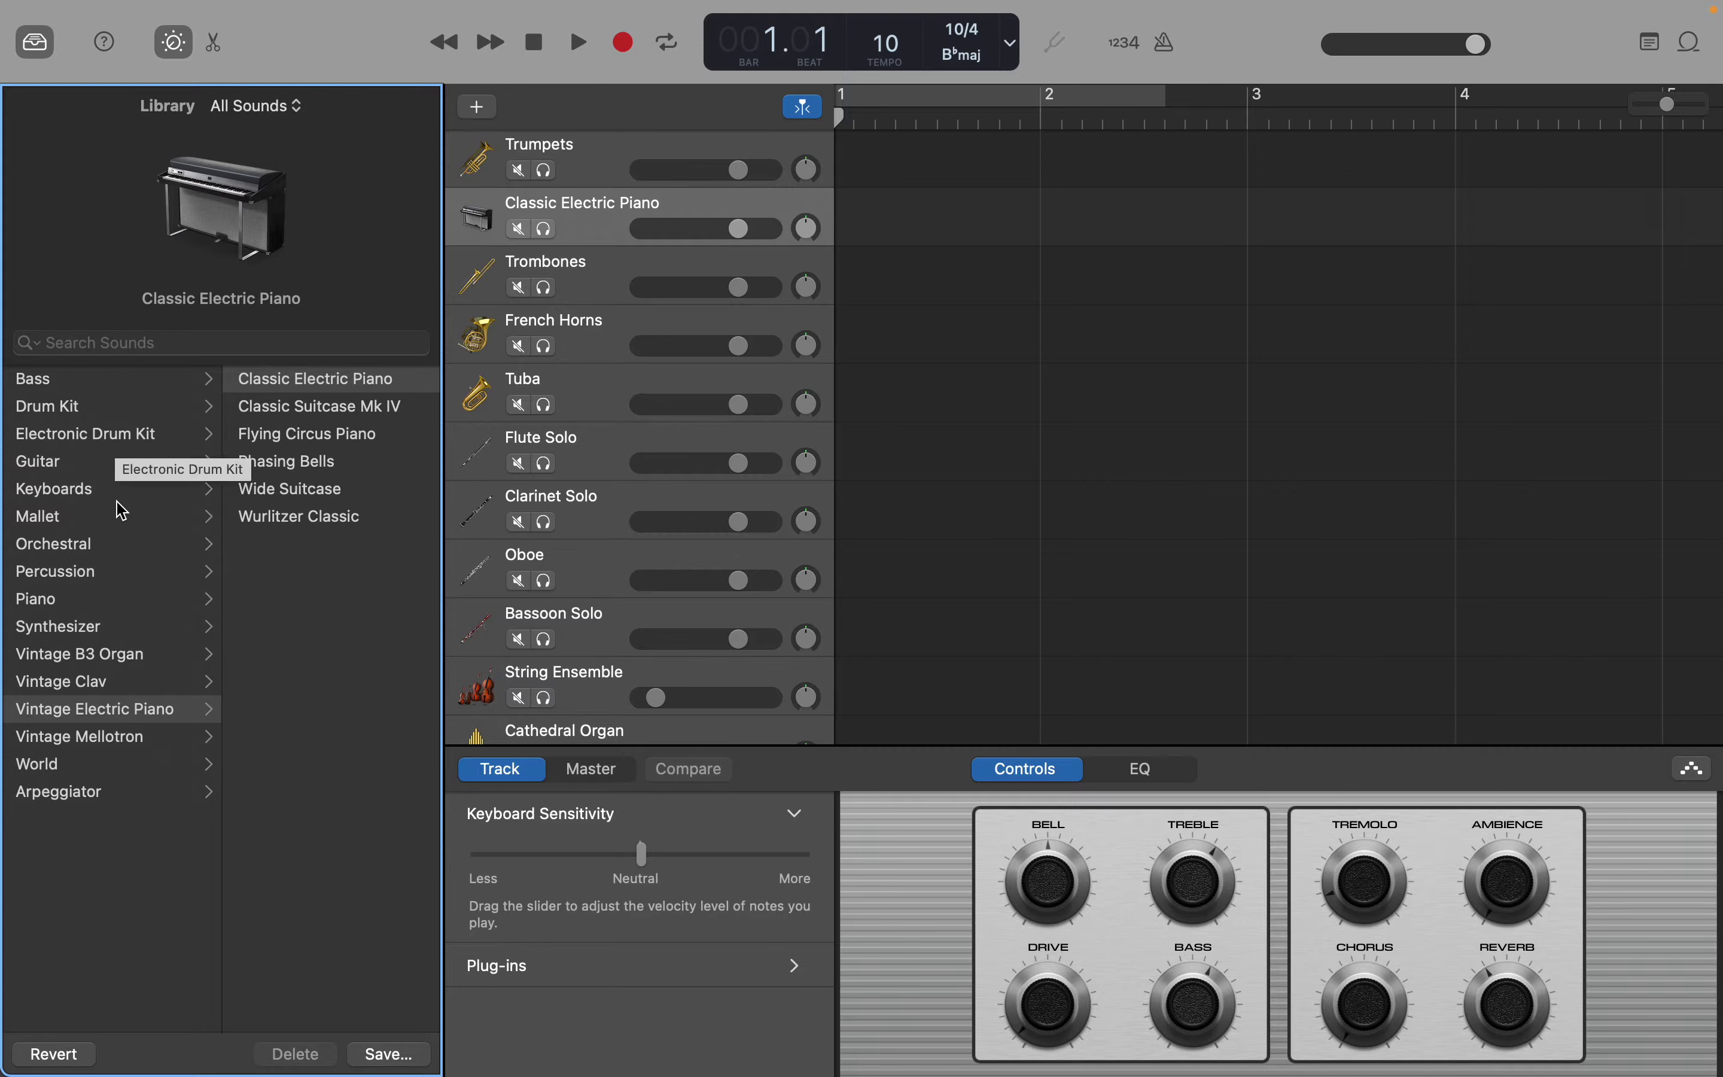
Step: Assign the Female Chamber Choir sound from the Orchestral choir sounds to the new track below Trumpets
left_click(100, 546)
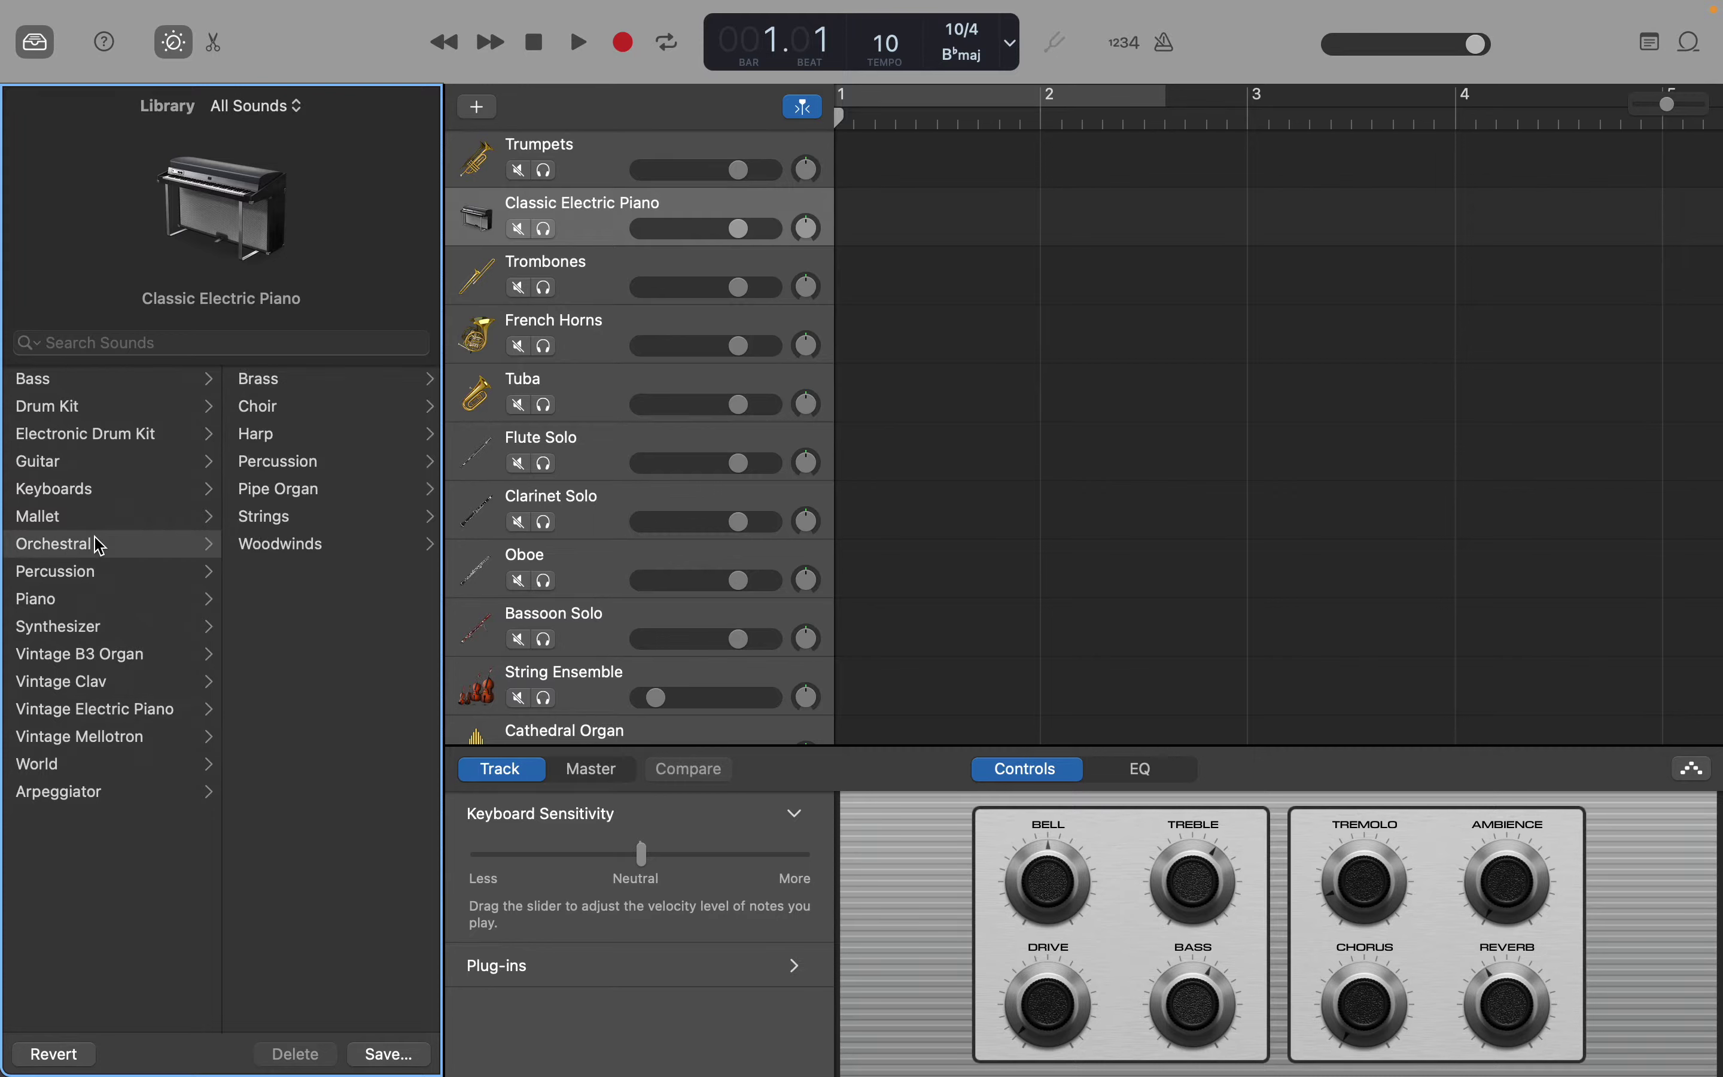
left_click(253, 413)
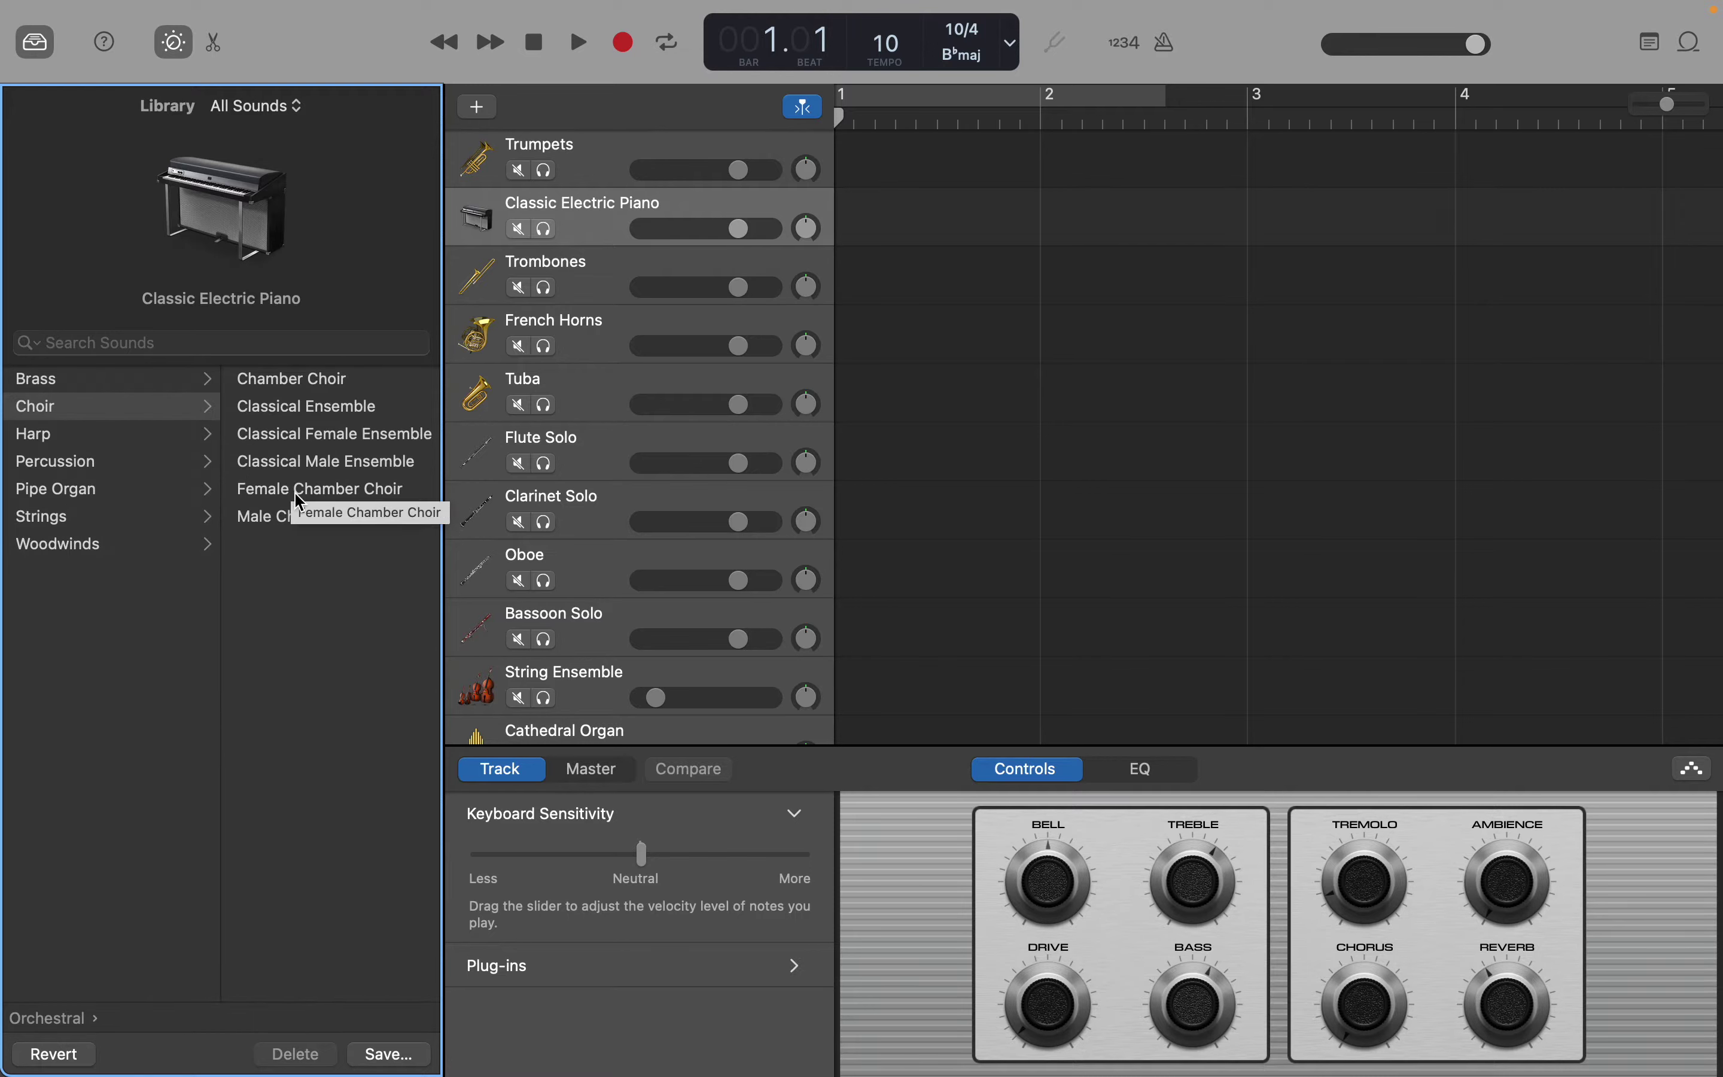
left_click(324, 443)
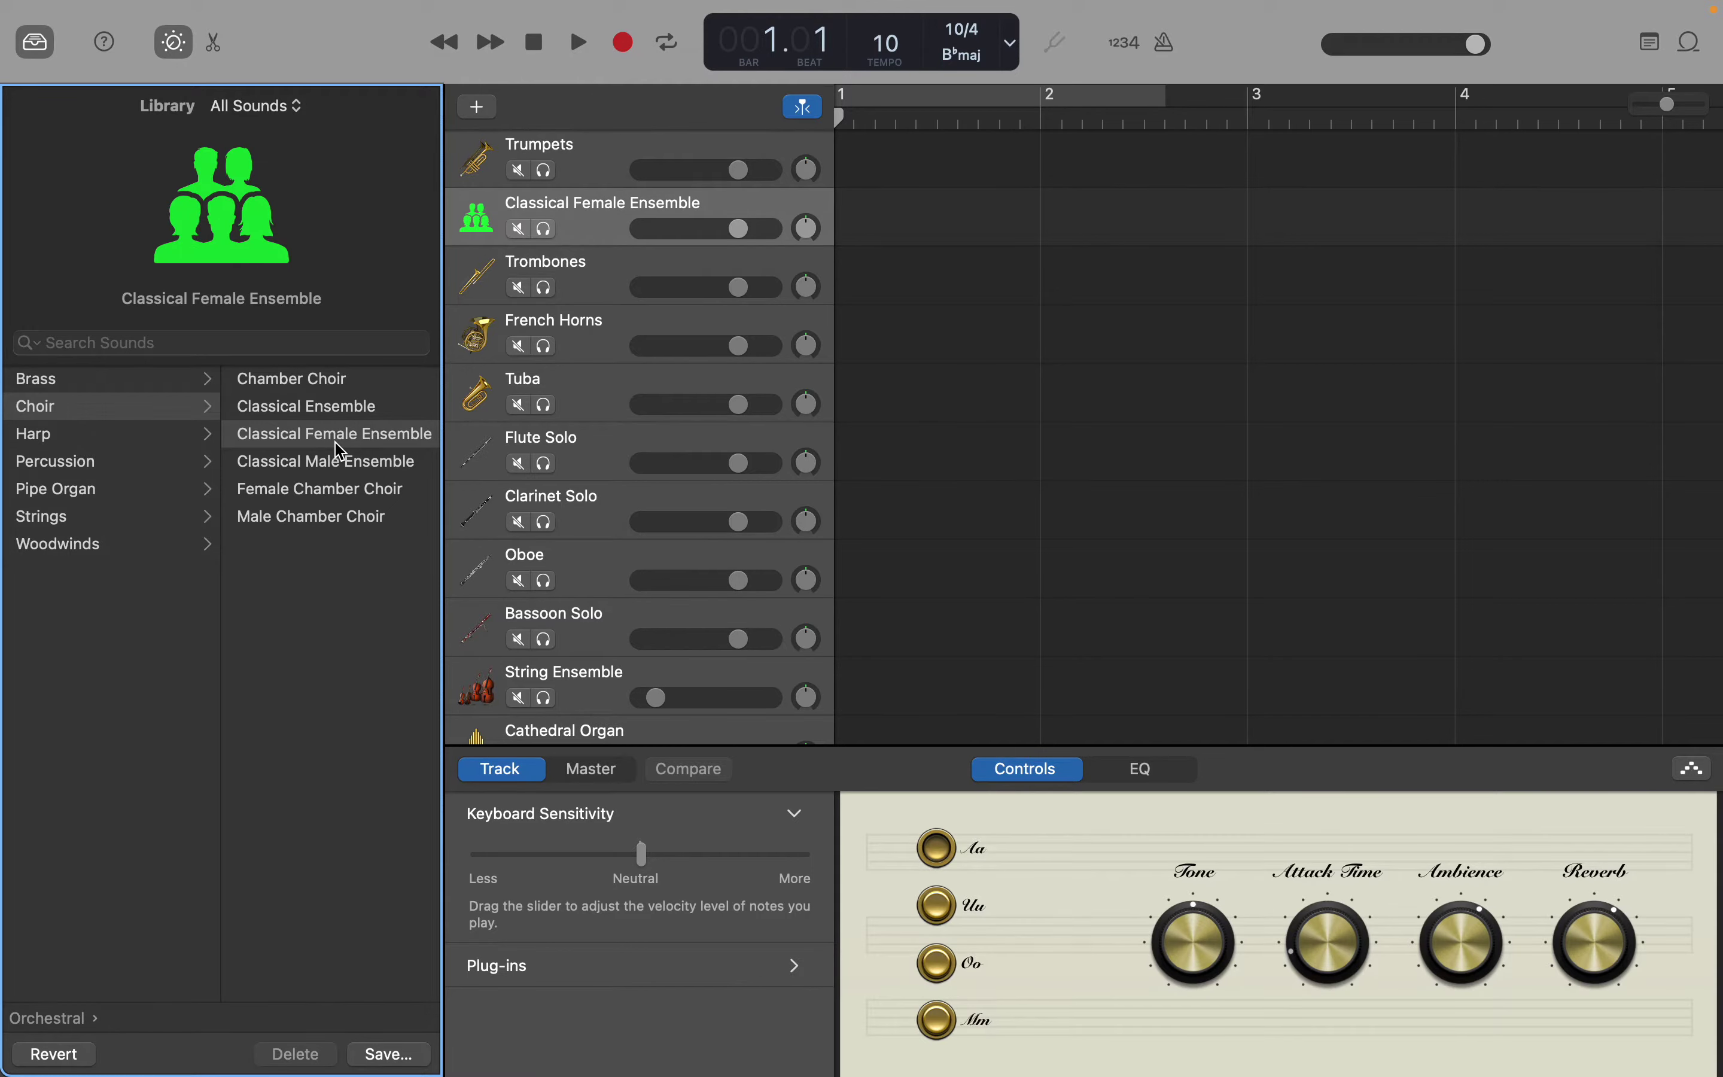
left_click(340, 491)
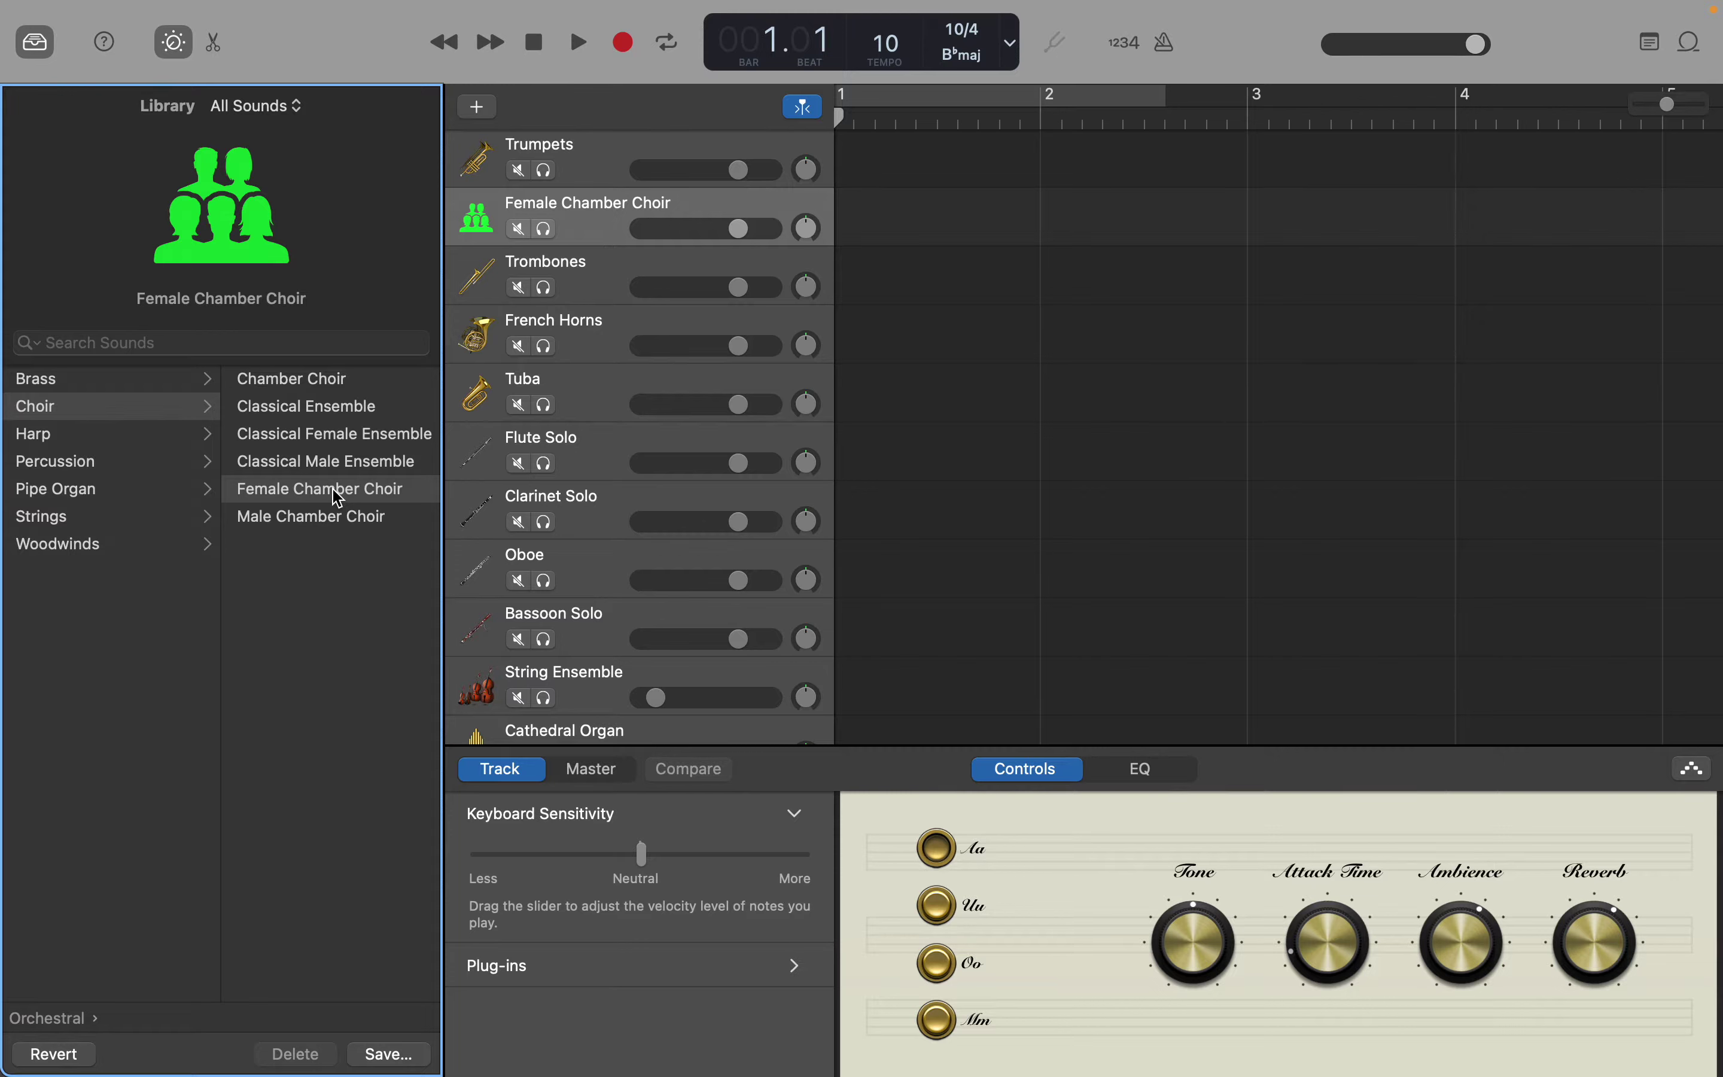
Step: Move the Female Chamber Choir track between Cathedral Organ and Steinway Grand Piano, and hide the sound library
left_click(576, 216)
left_click_drag(577, 216, 578, 157)
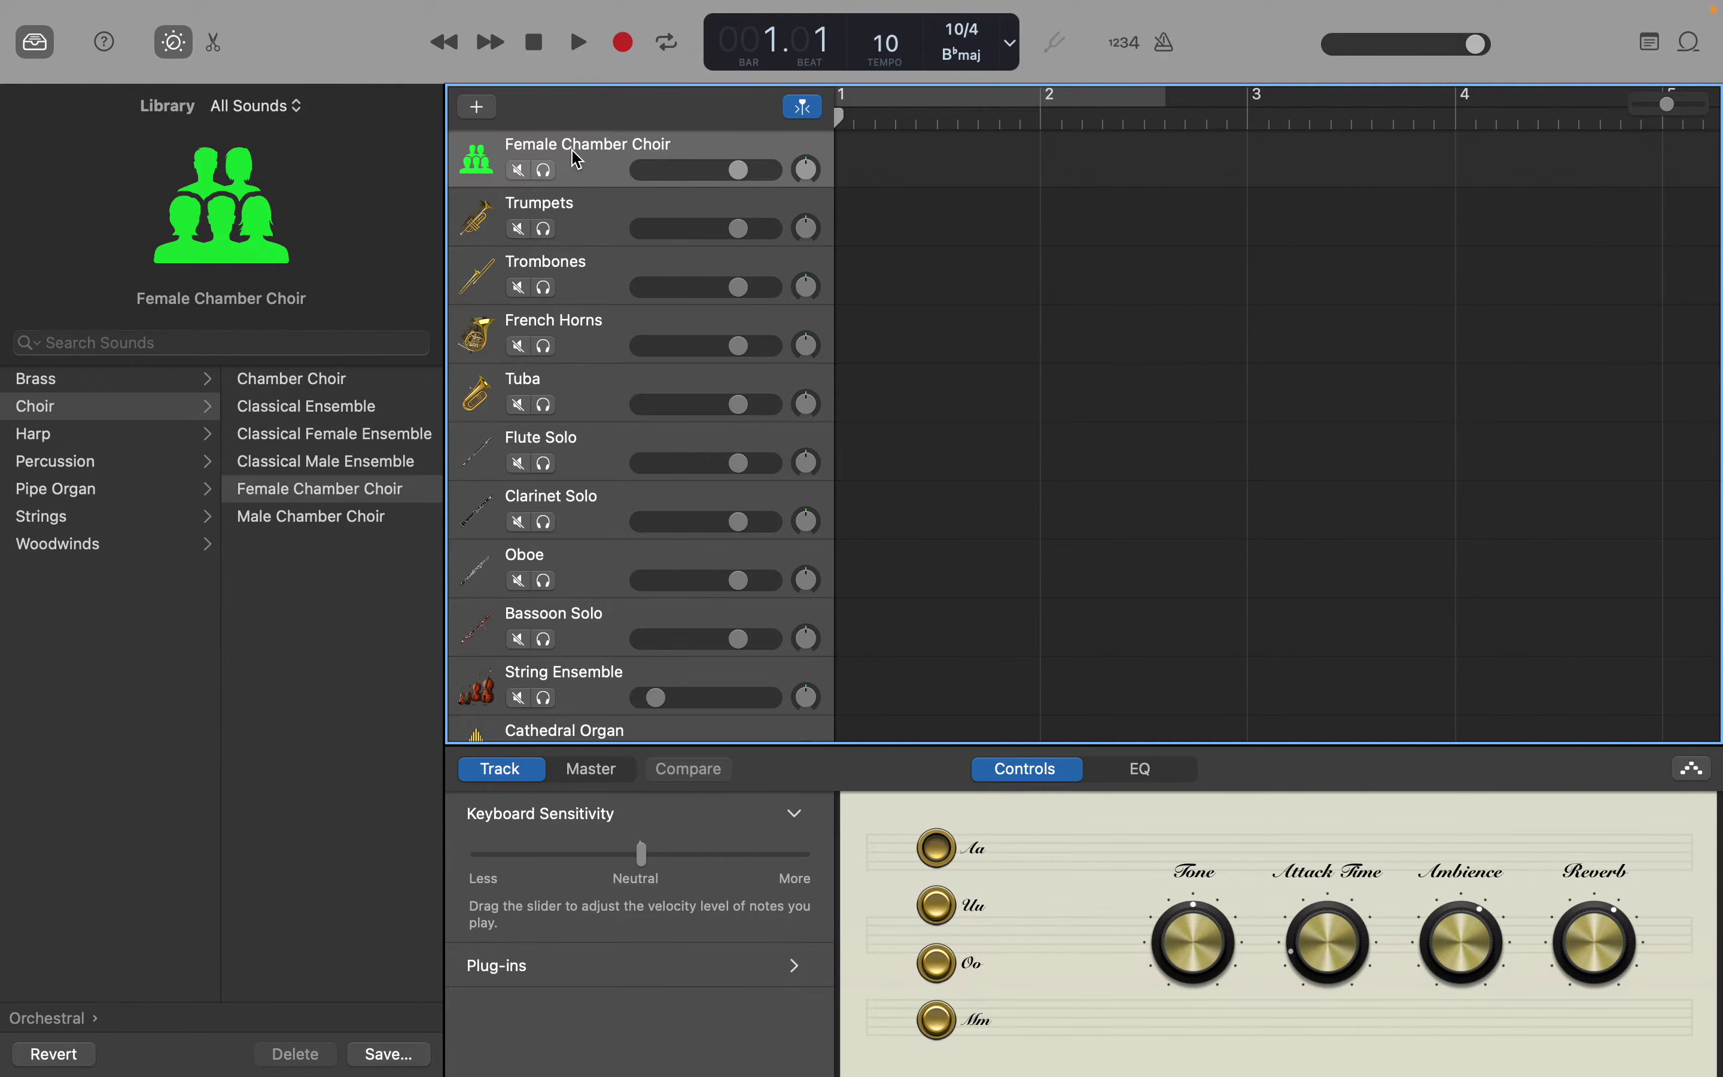
left_click_drag(578, 161, 580, 555)
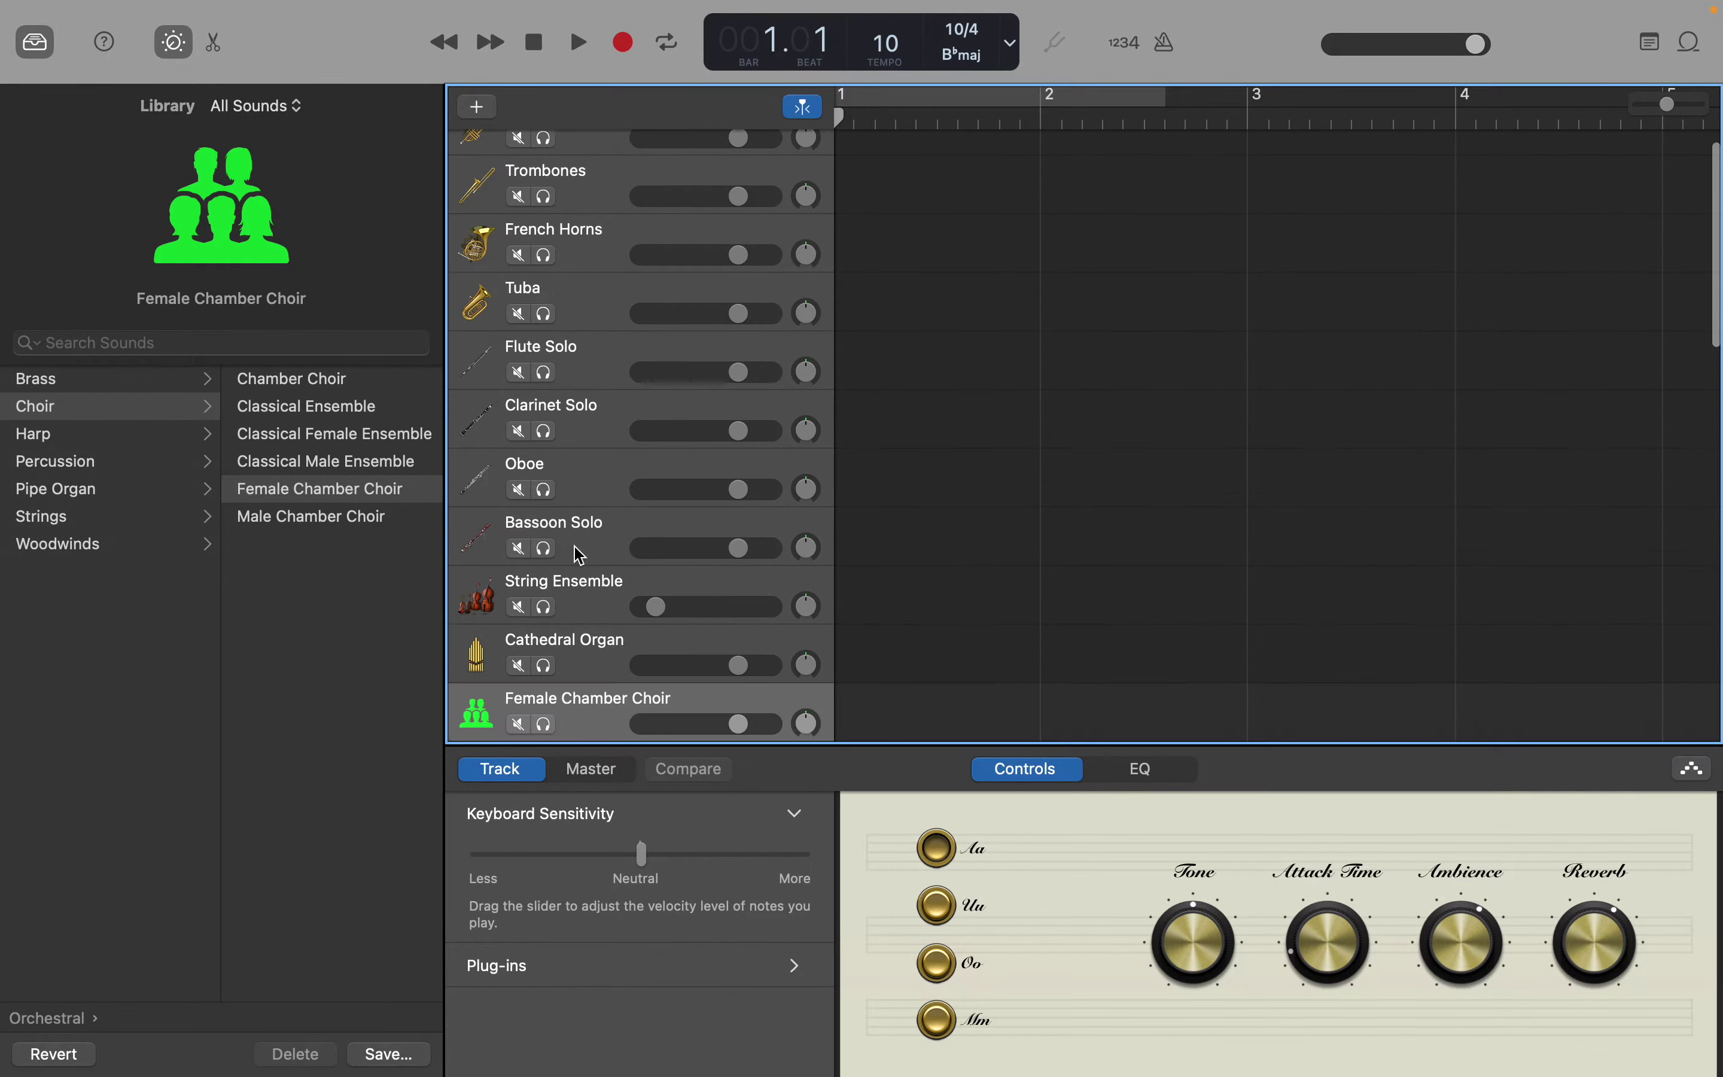
scroll(580, 555, "down", 5)
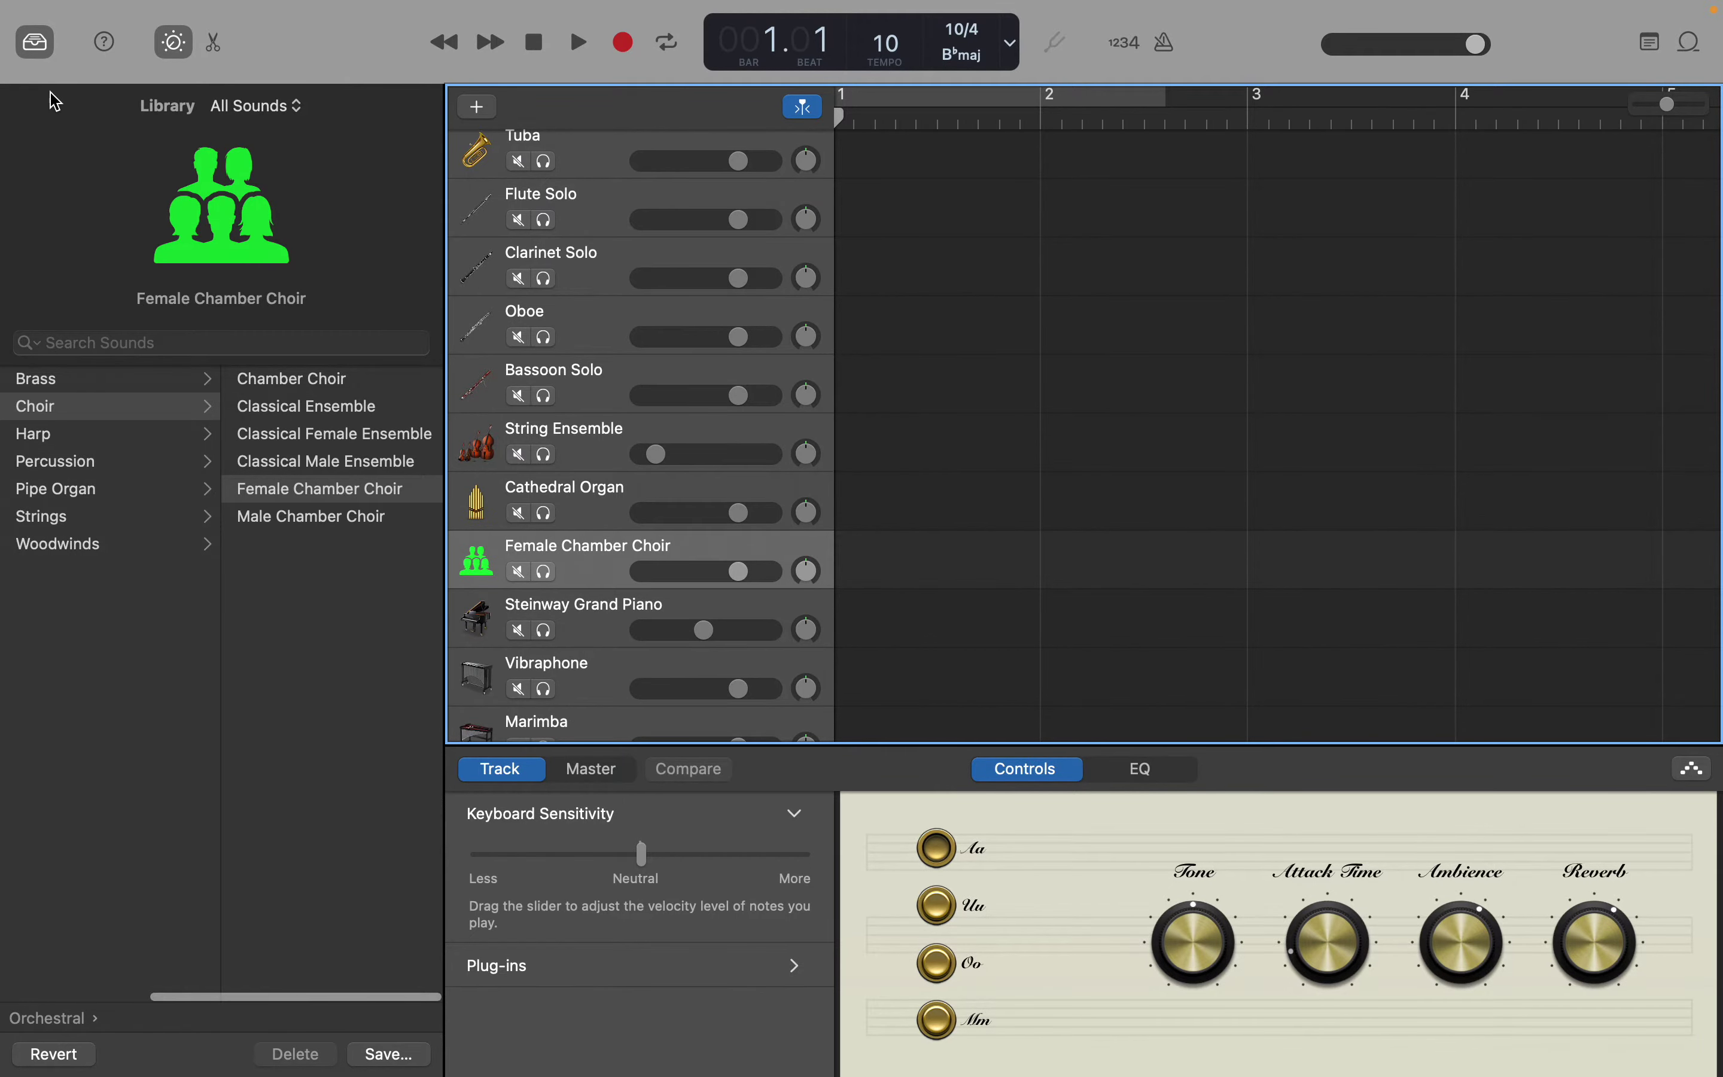
left_click(33, 60)
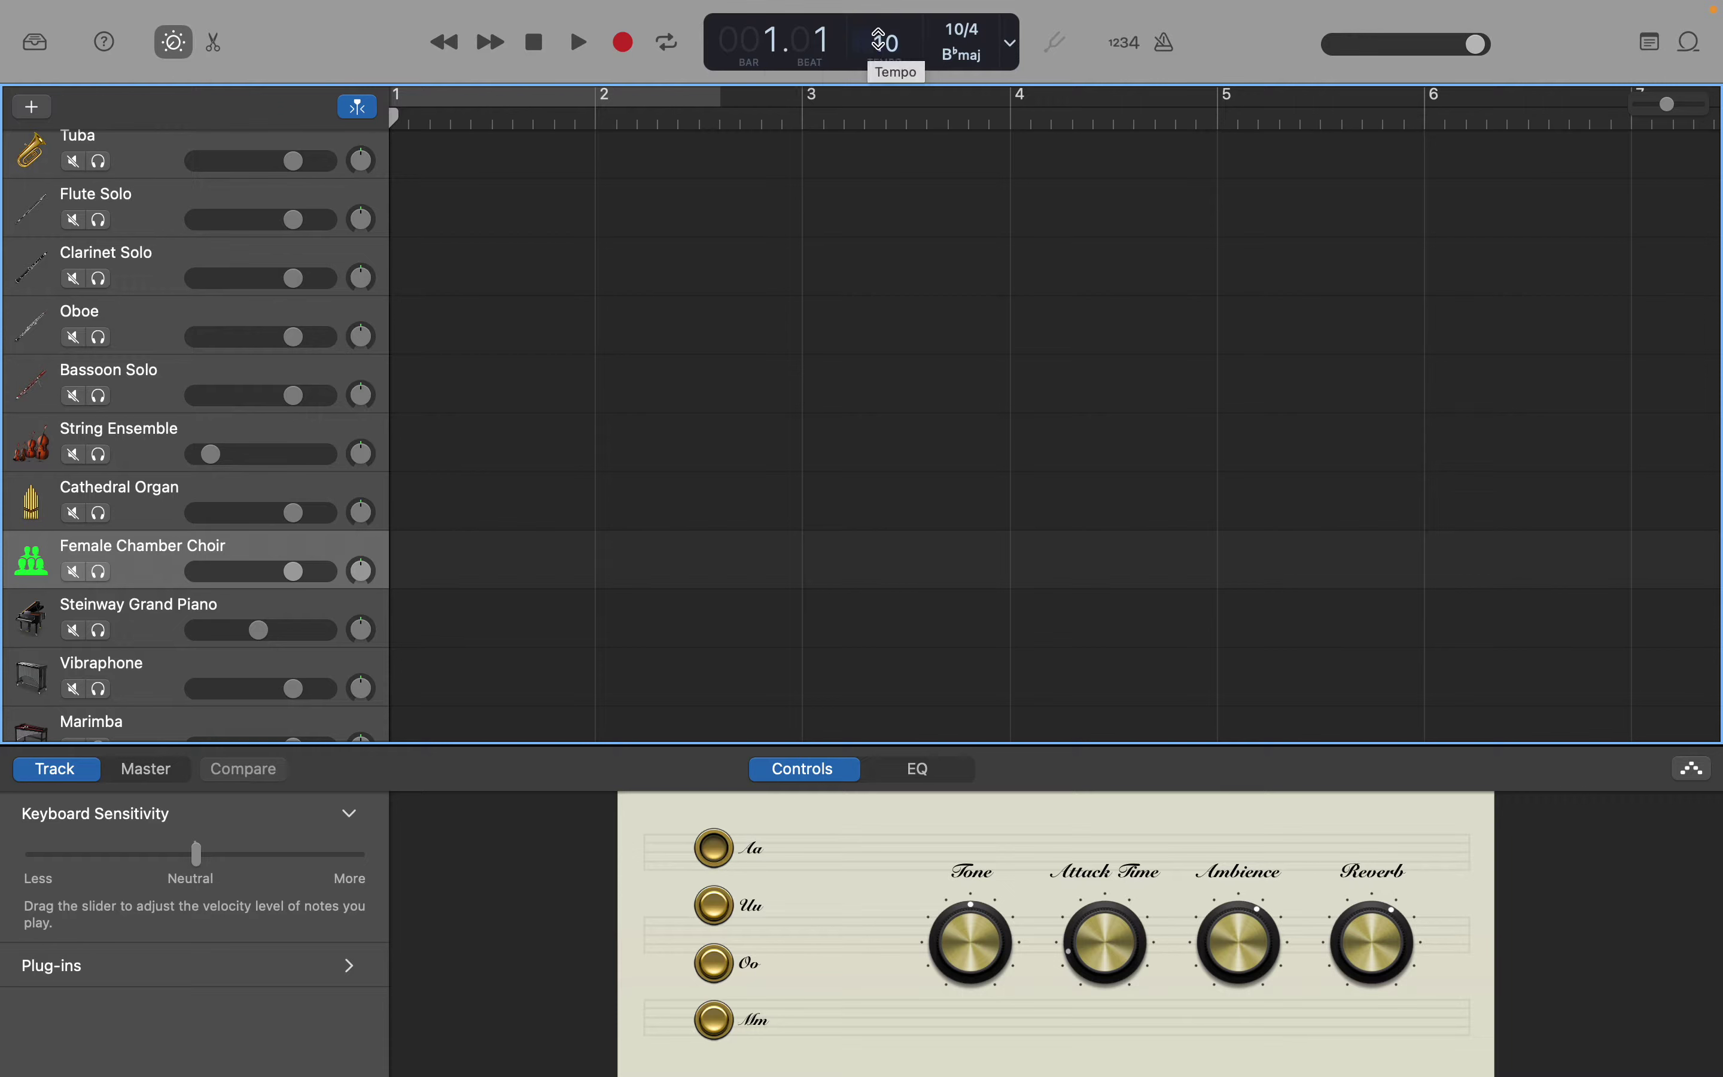
Step: Set the project tempo to 60
double_click(882, 40)
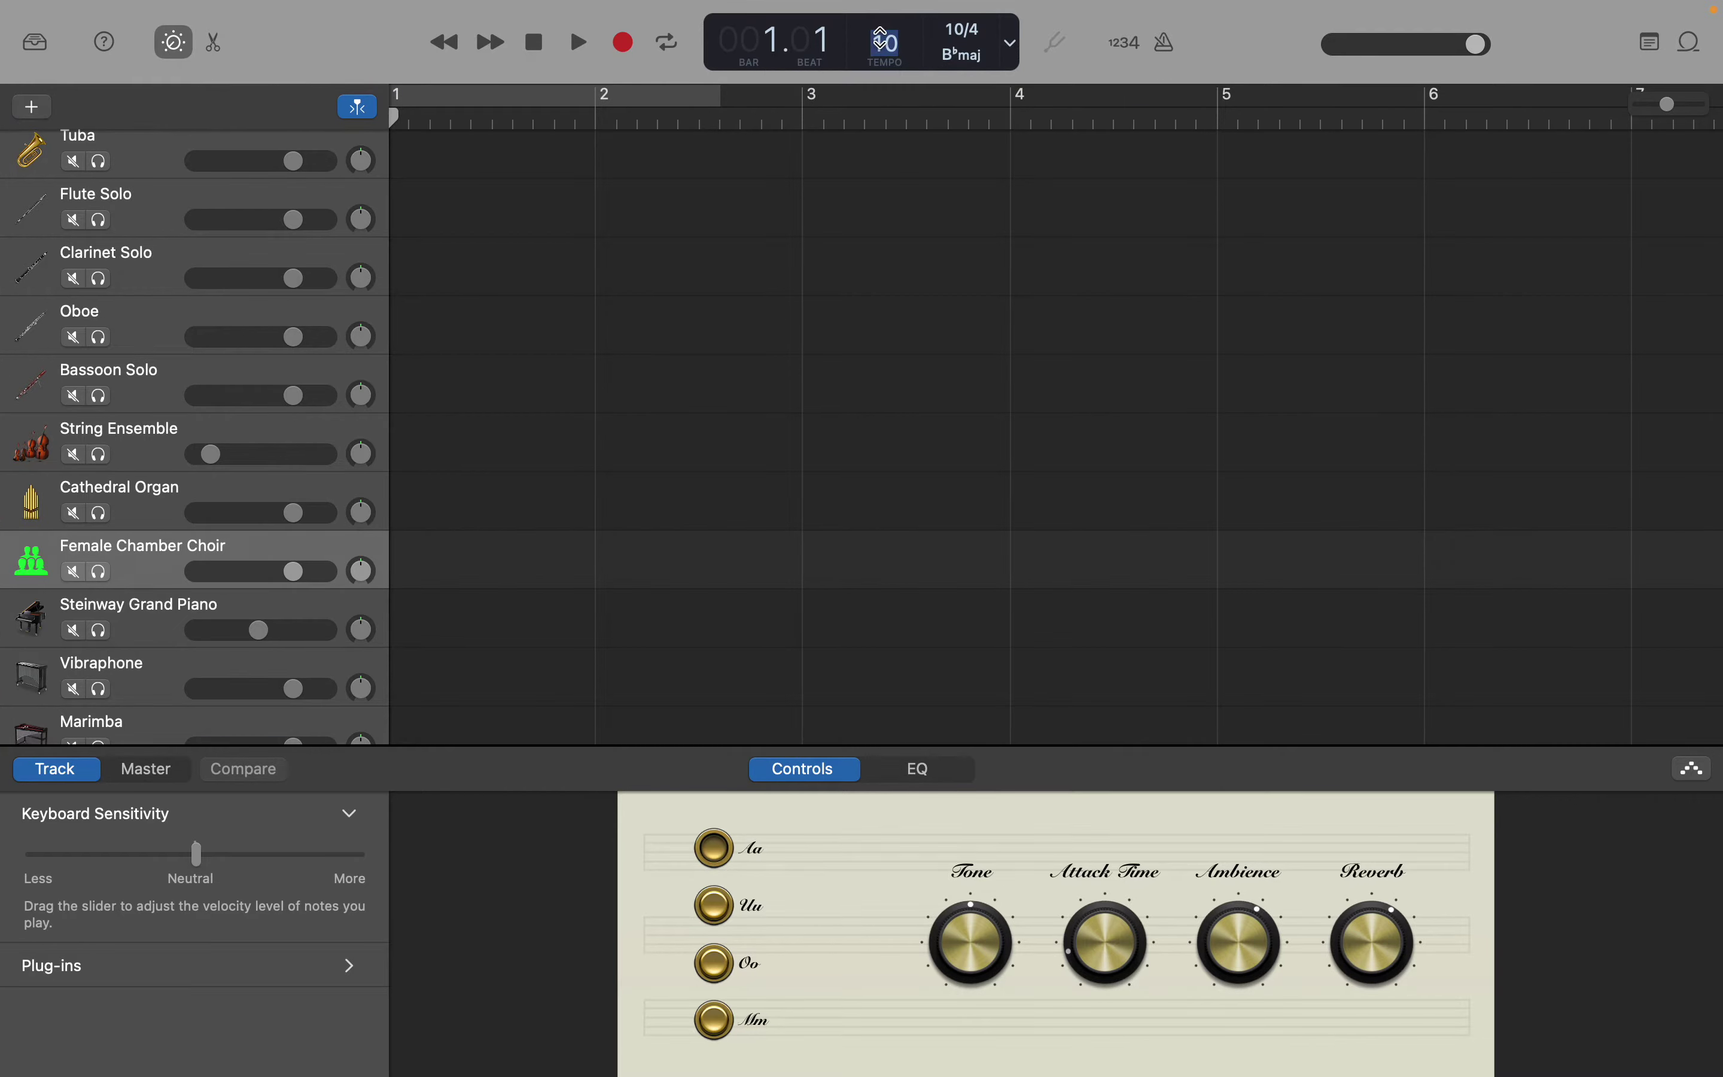
type("80")
double_click(901, 41)
type("60")
Step: Set the project's time signature to 4/4 and its key to C major
left_click(979, 39)
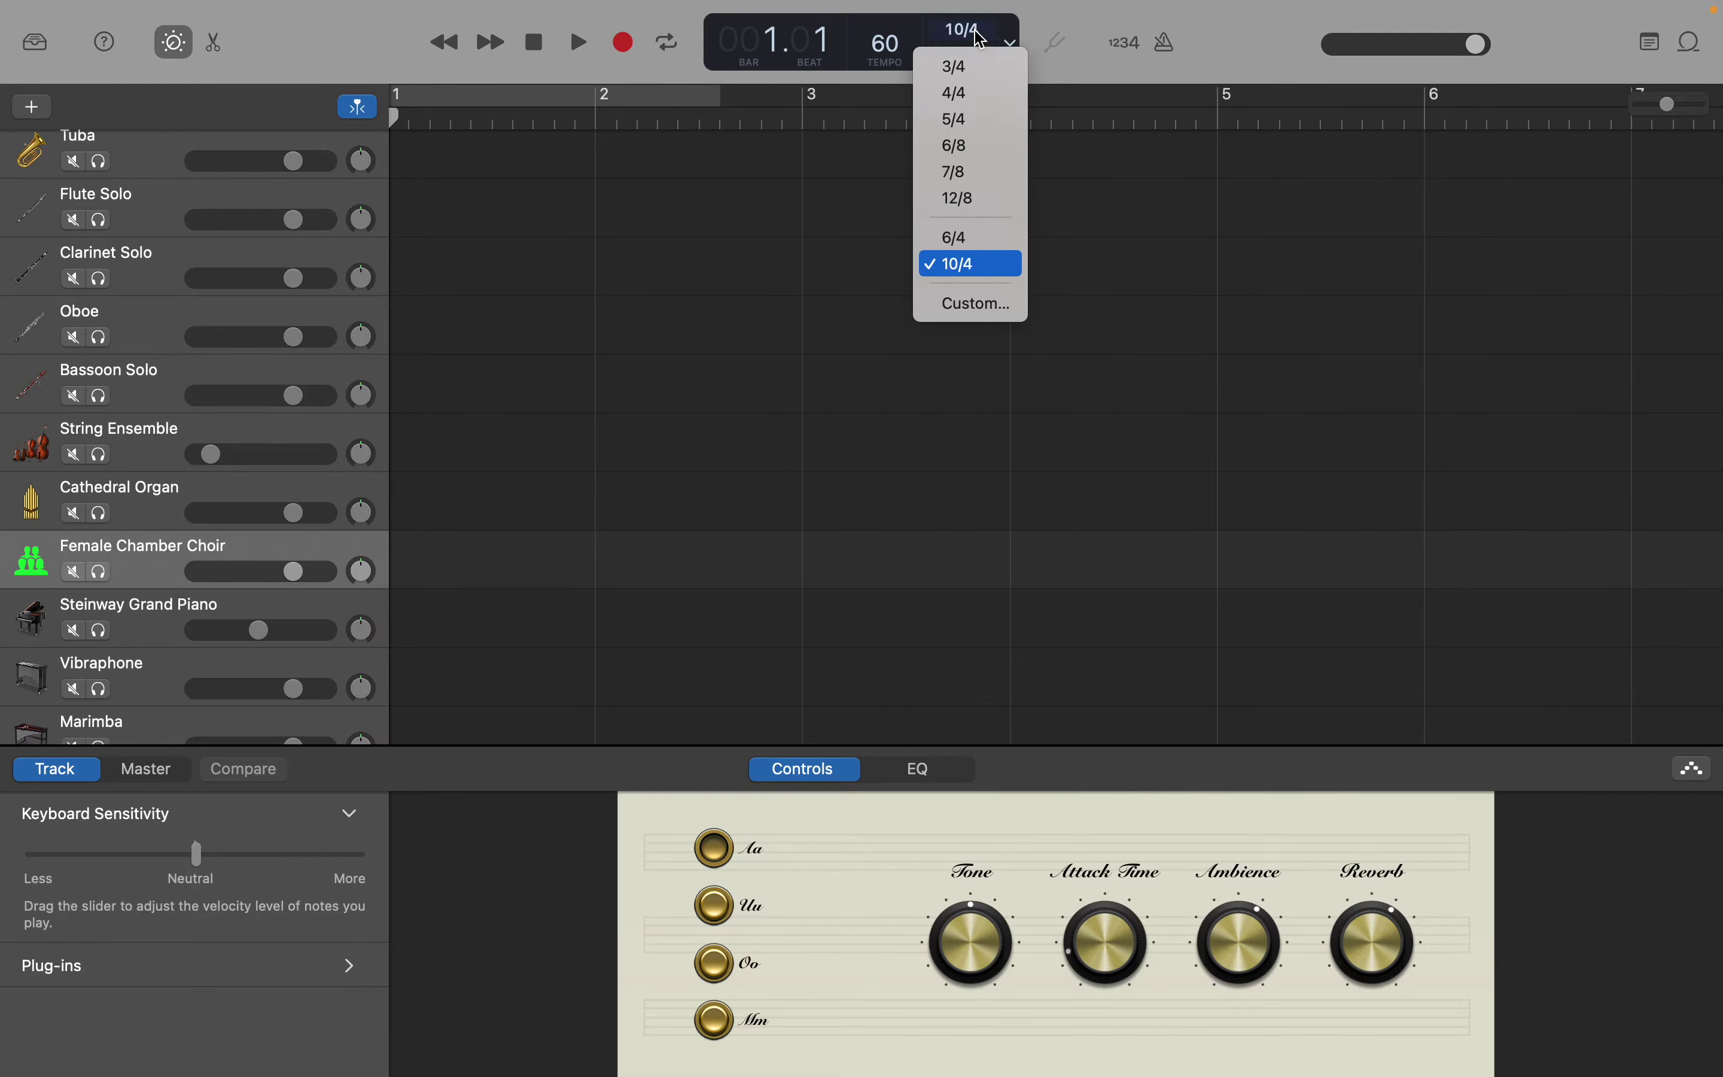
left_click(966, 97)
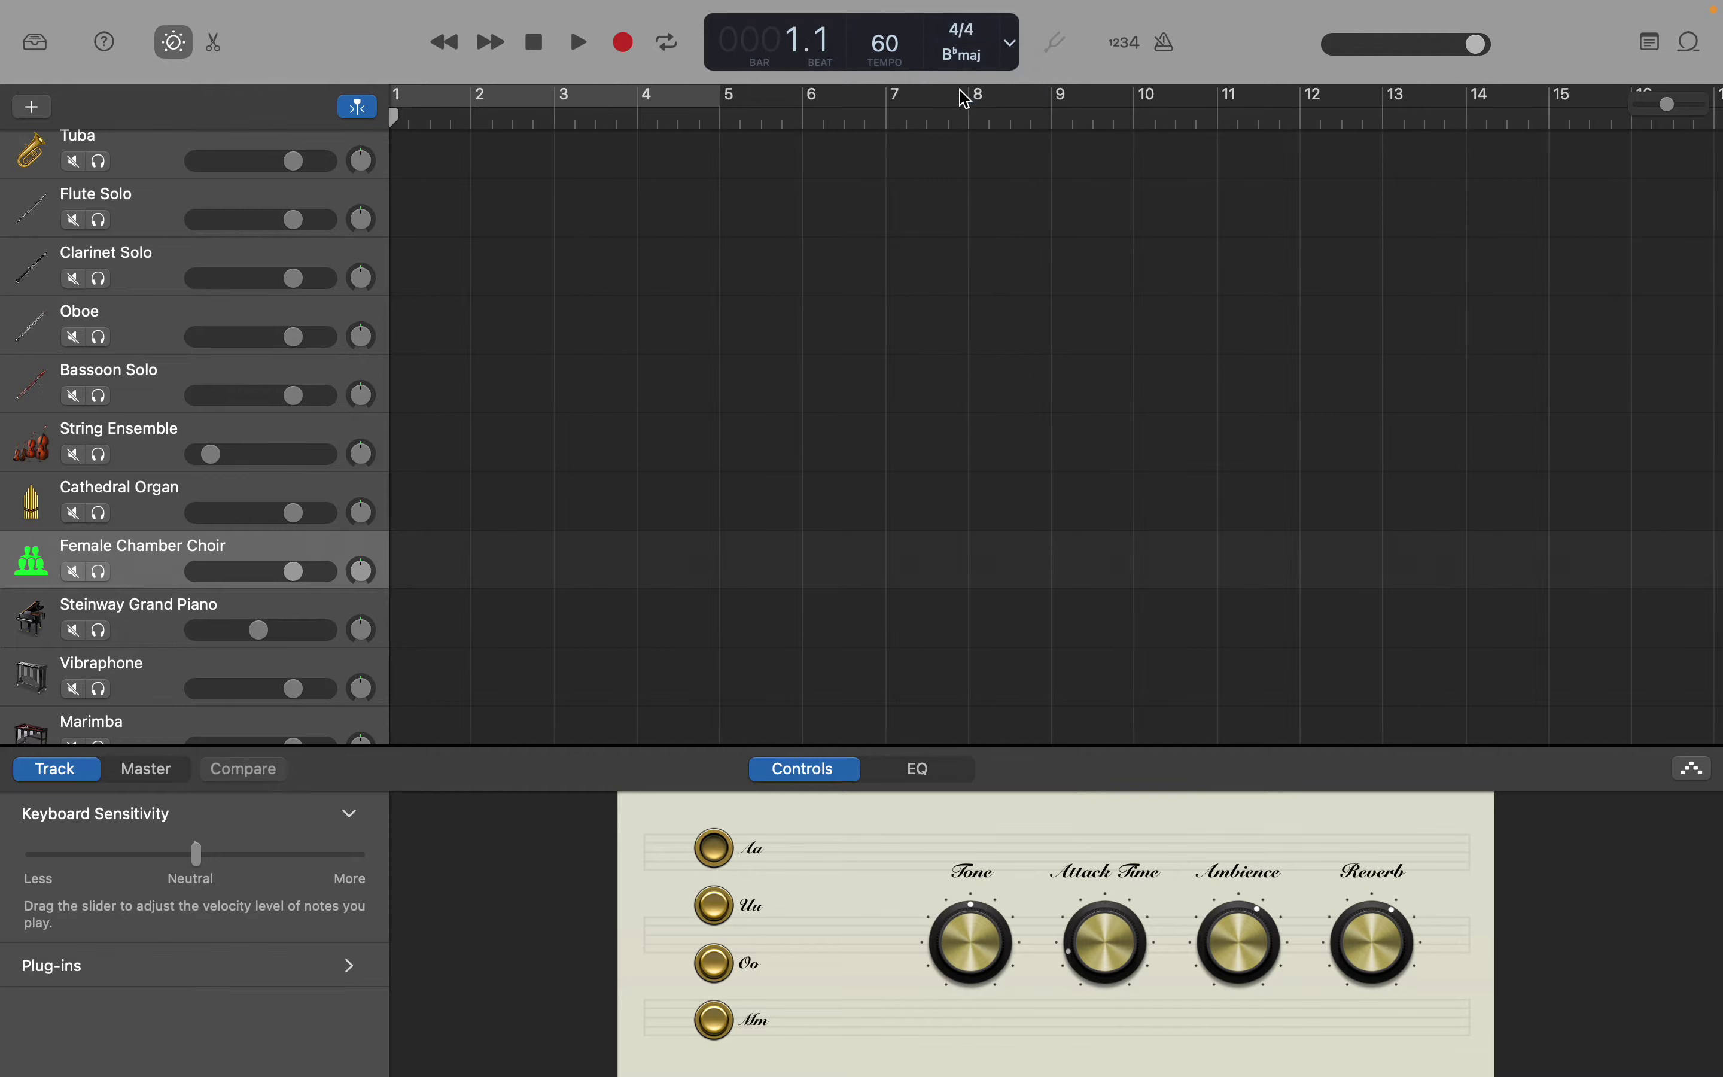
left_click(962, 71)
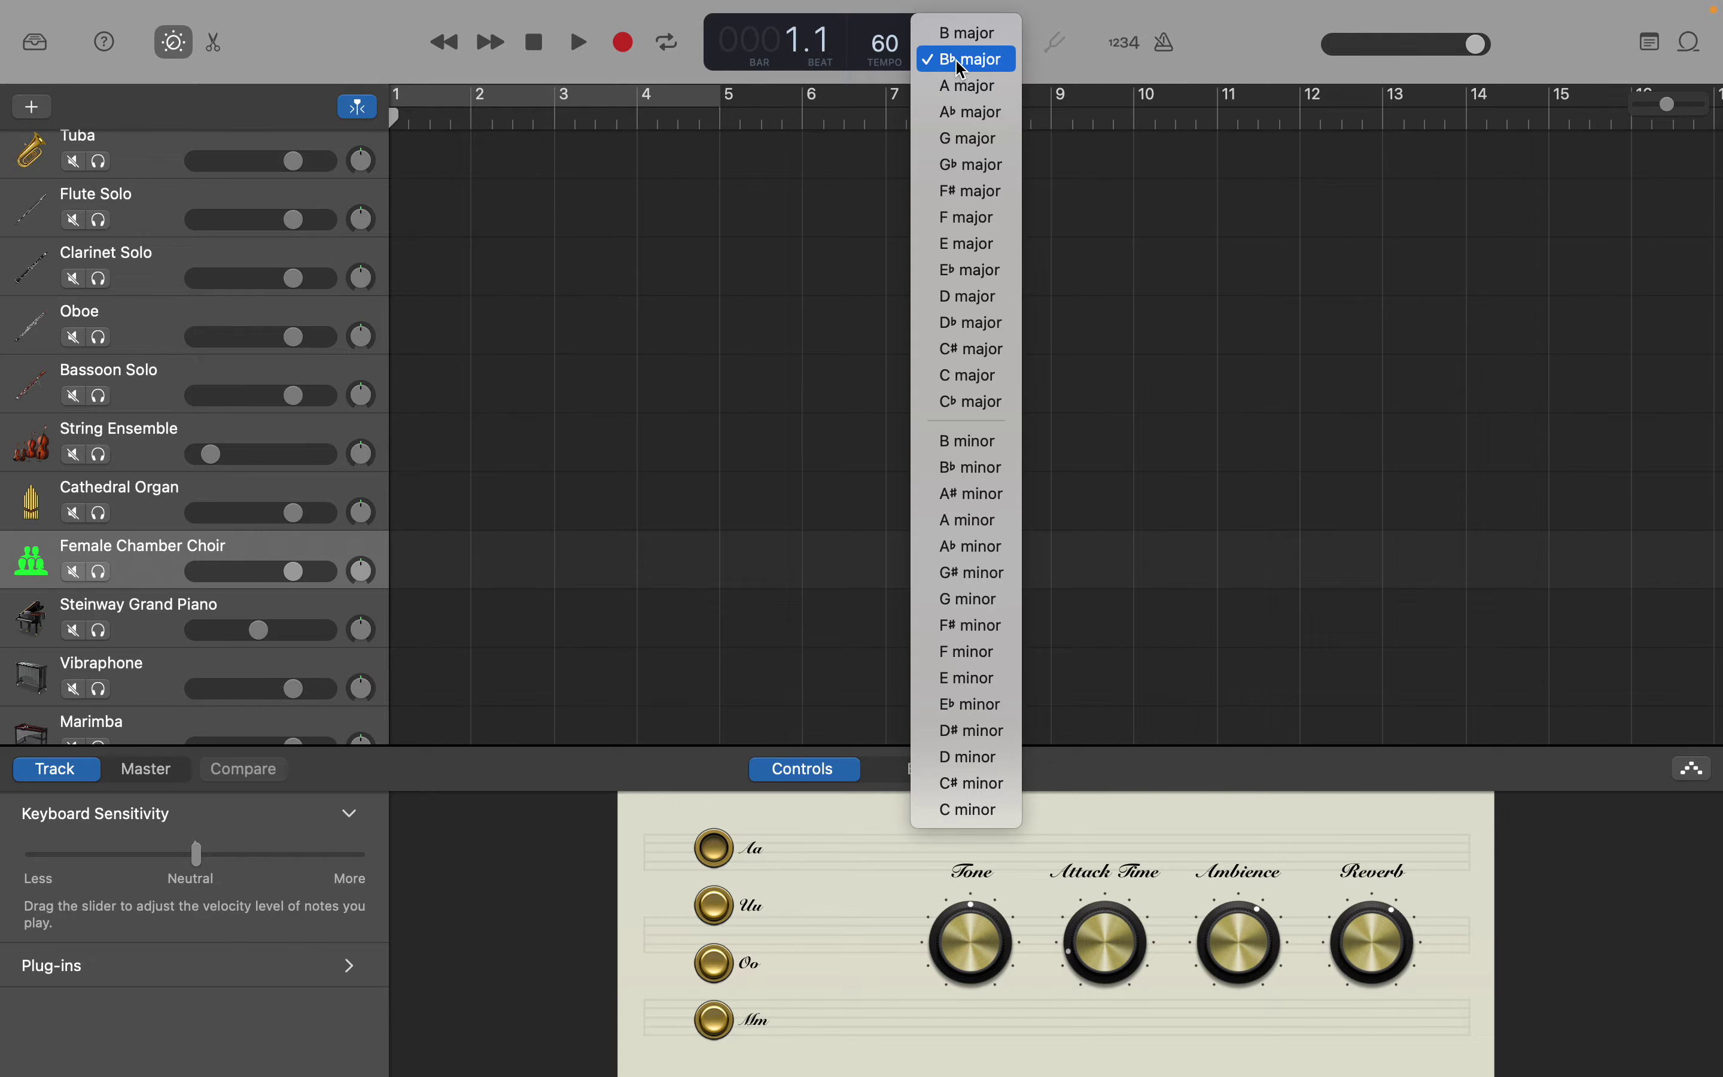
left_click(1004, 383)
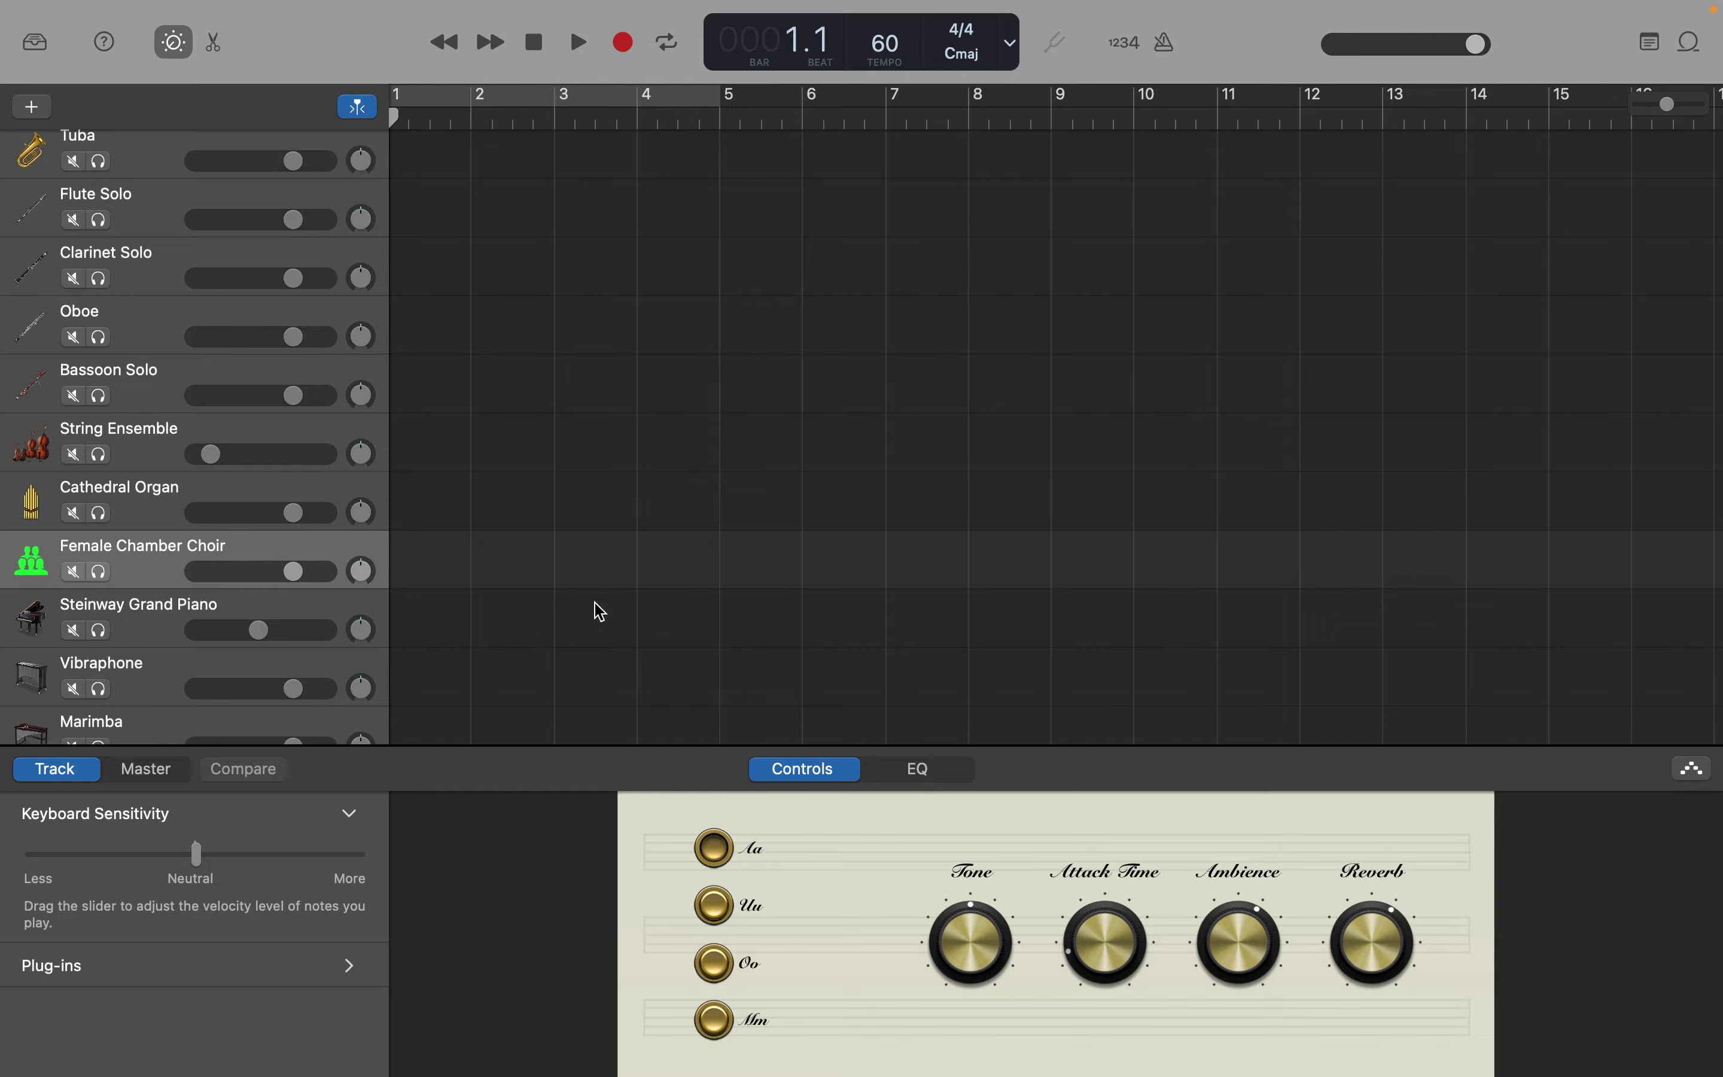
Step: Select the Steinway Grand Piano track and replace the Smart Controls with the Piano Roll editor
left_click(423, 633)
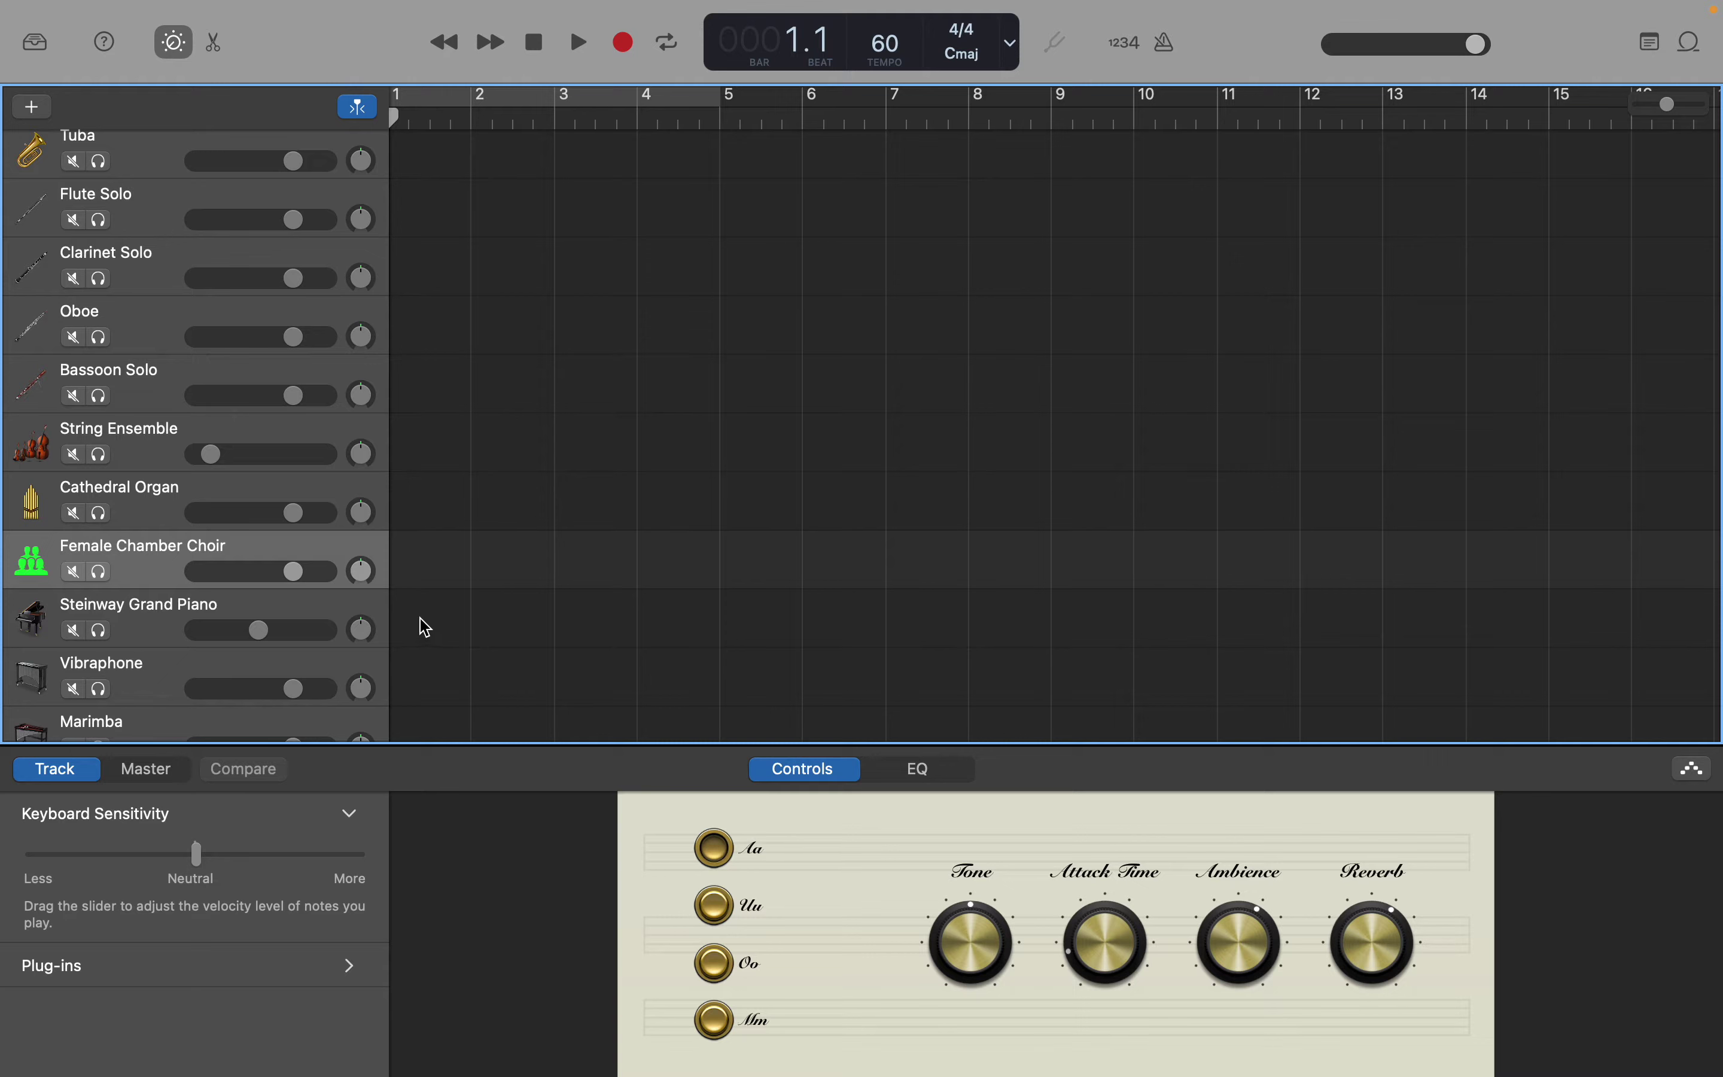
left_click(359, 613)
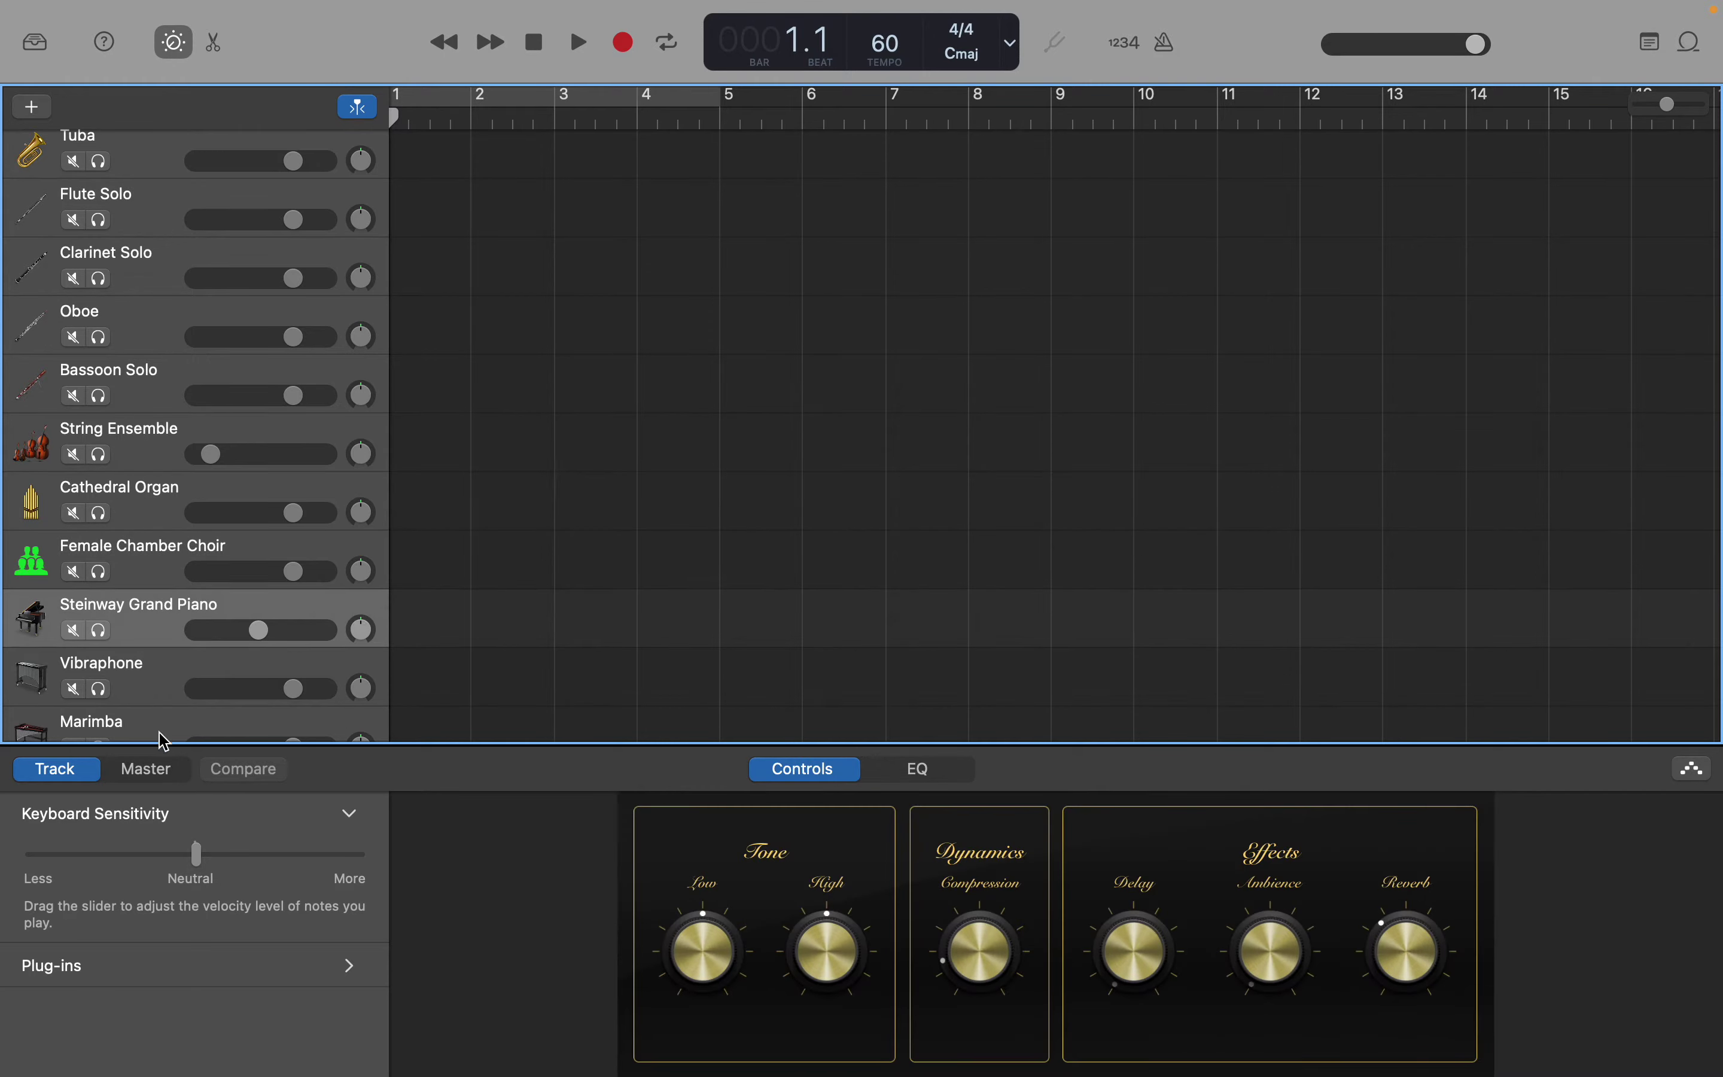
left_click(135, 777)
left_click(178, 562)
left_click(157, 629)
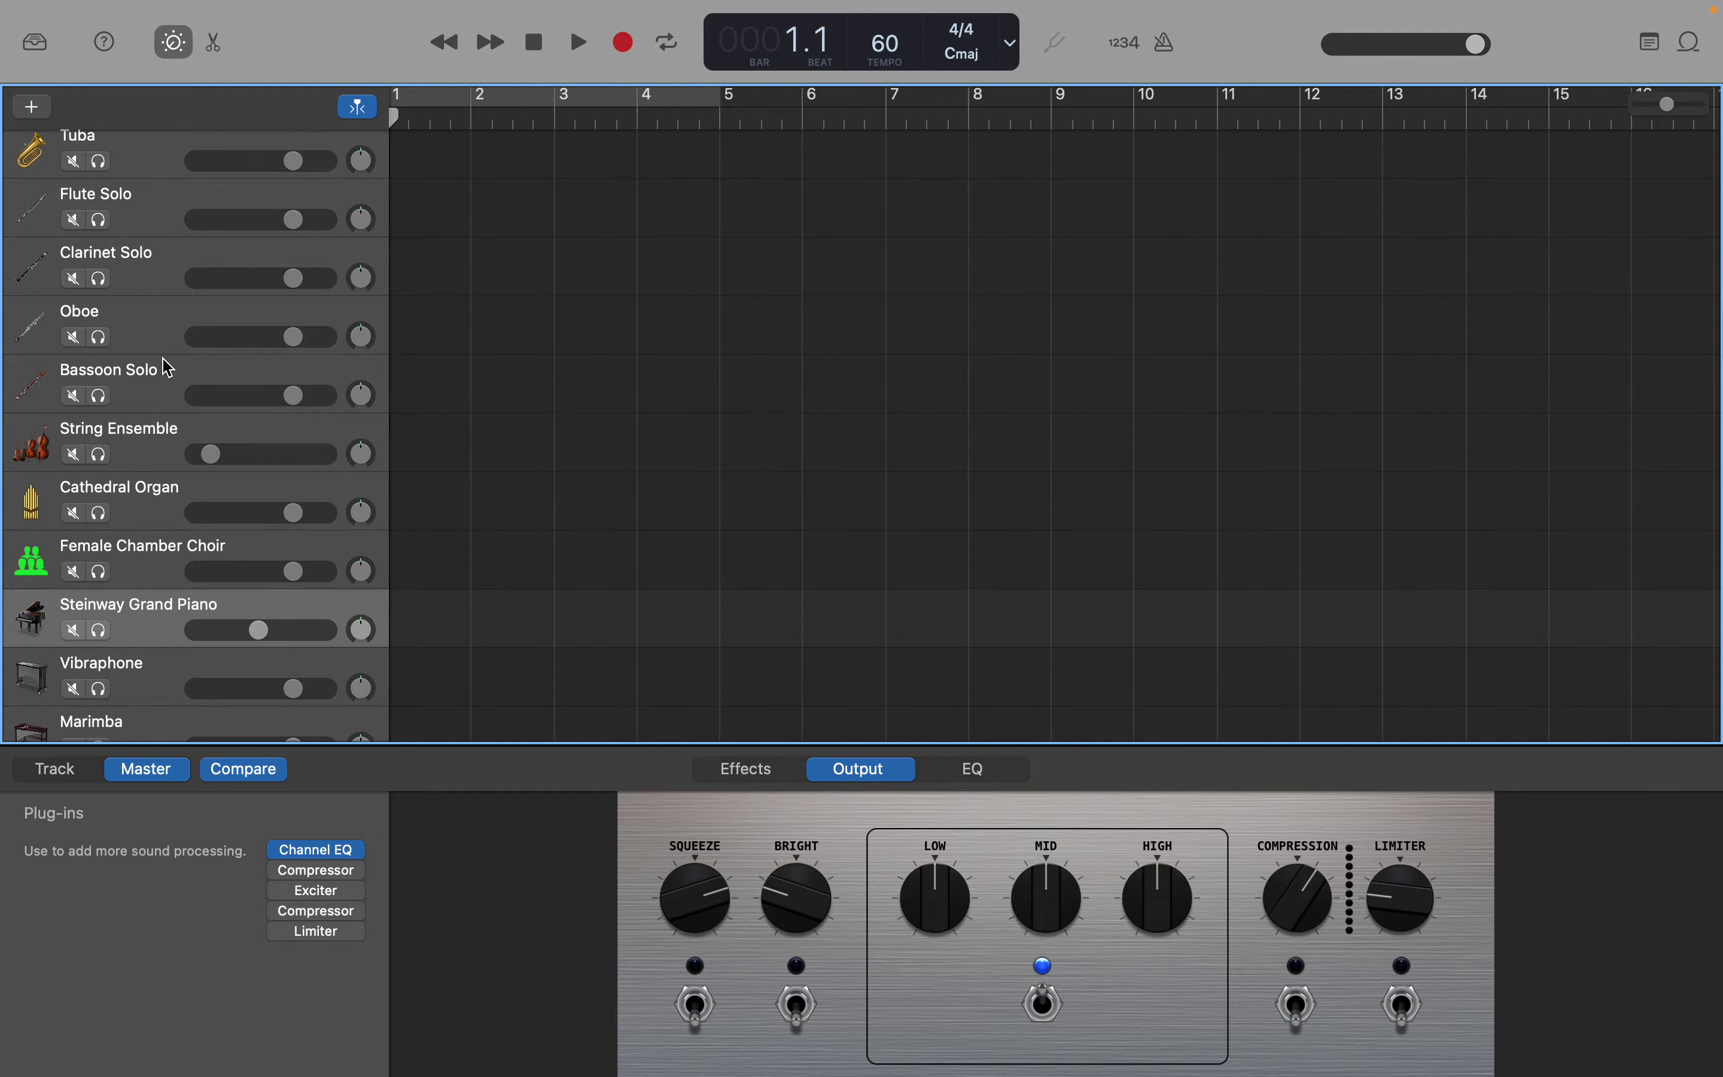
mouse_move(189, 23)
left_click(222, 57)
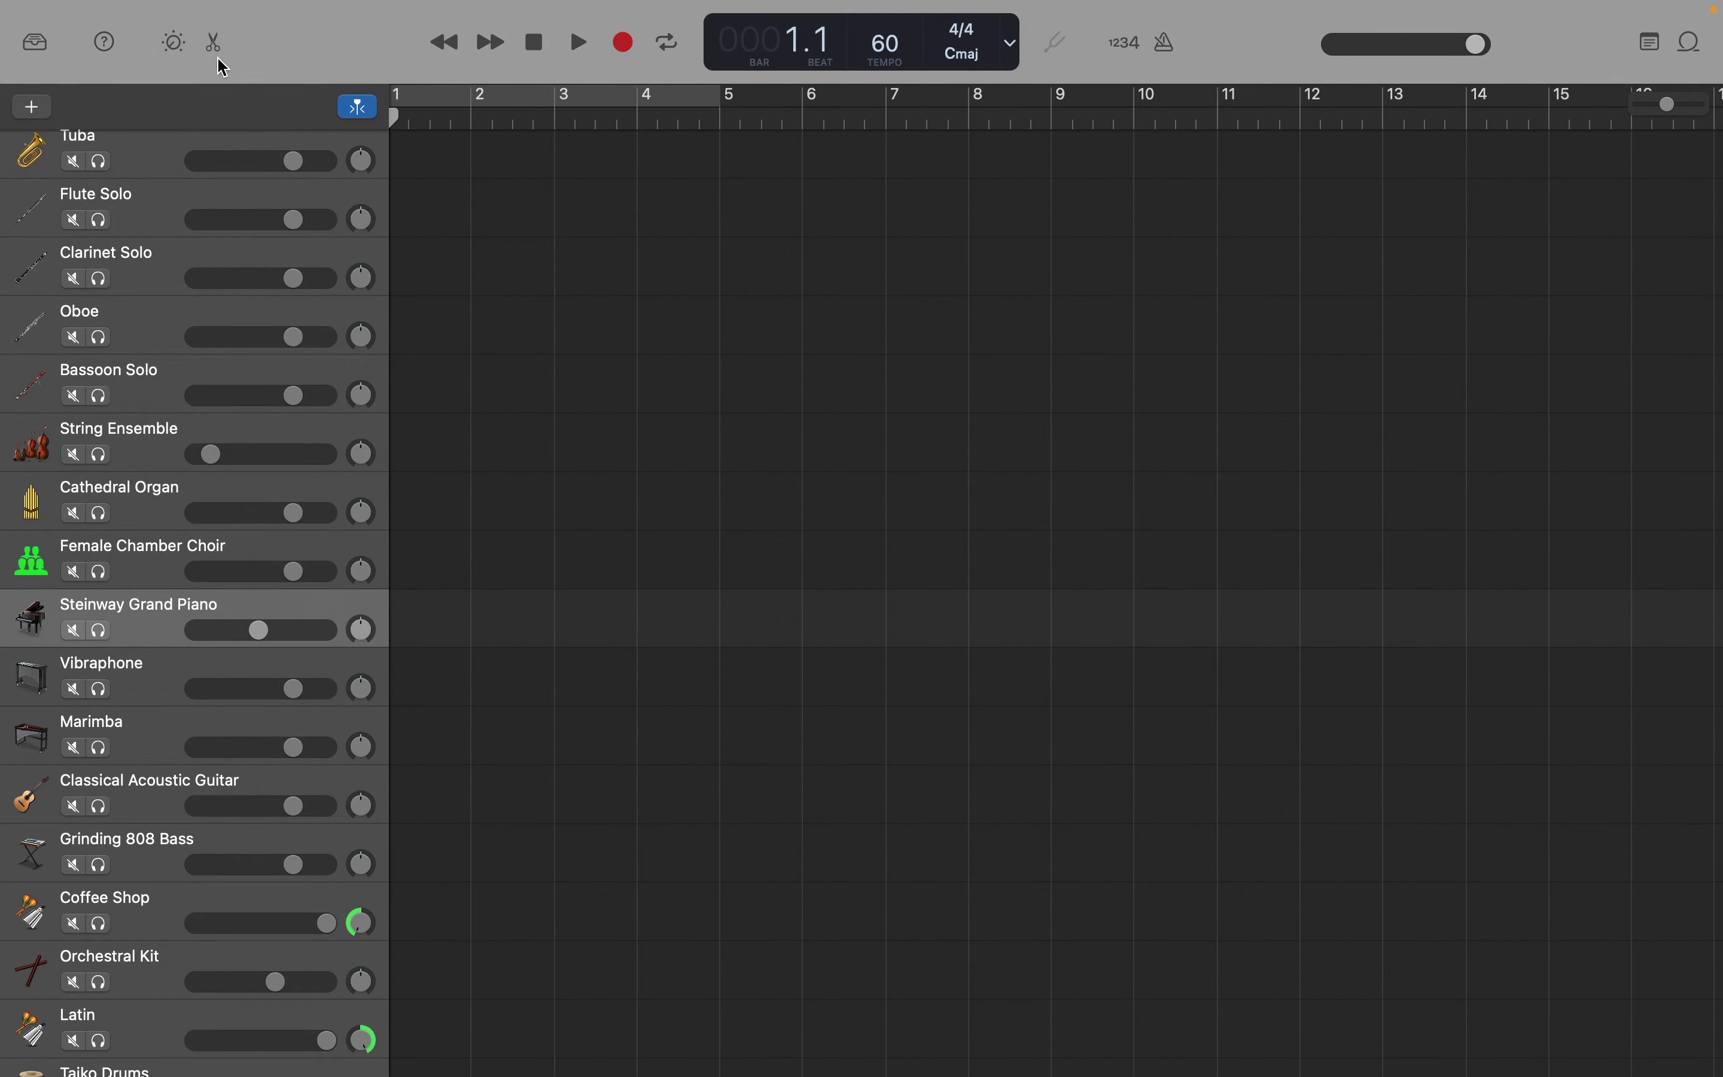
left_click(220, 57)
Step: Shorten the project by moving its end marker back to about bar 264
scroll(544, 488, "down", 5)
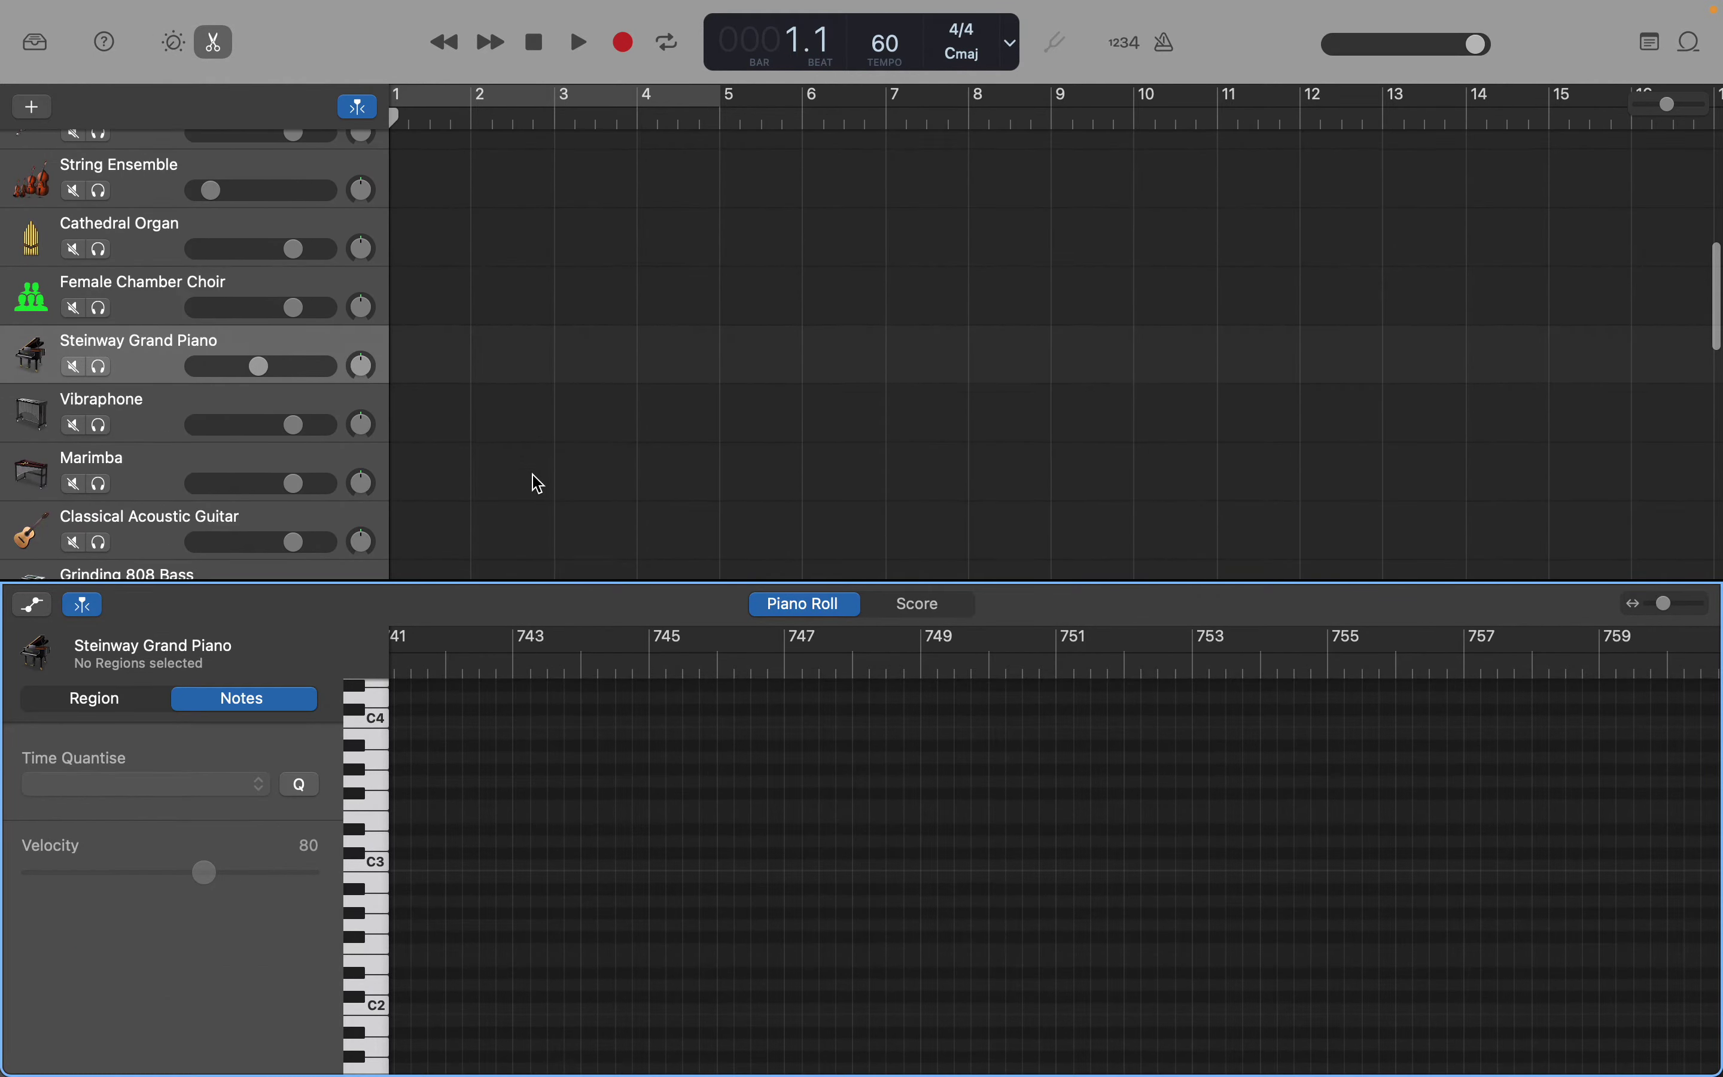
scroll(538, 484, "down", 1)
left_click(559, 511)
scroll(1027, 869, "right", 10)
scroll(1027, 869, "right", 15)
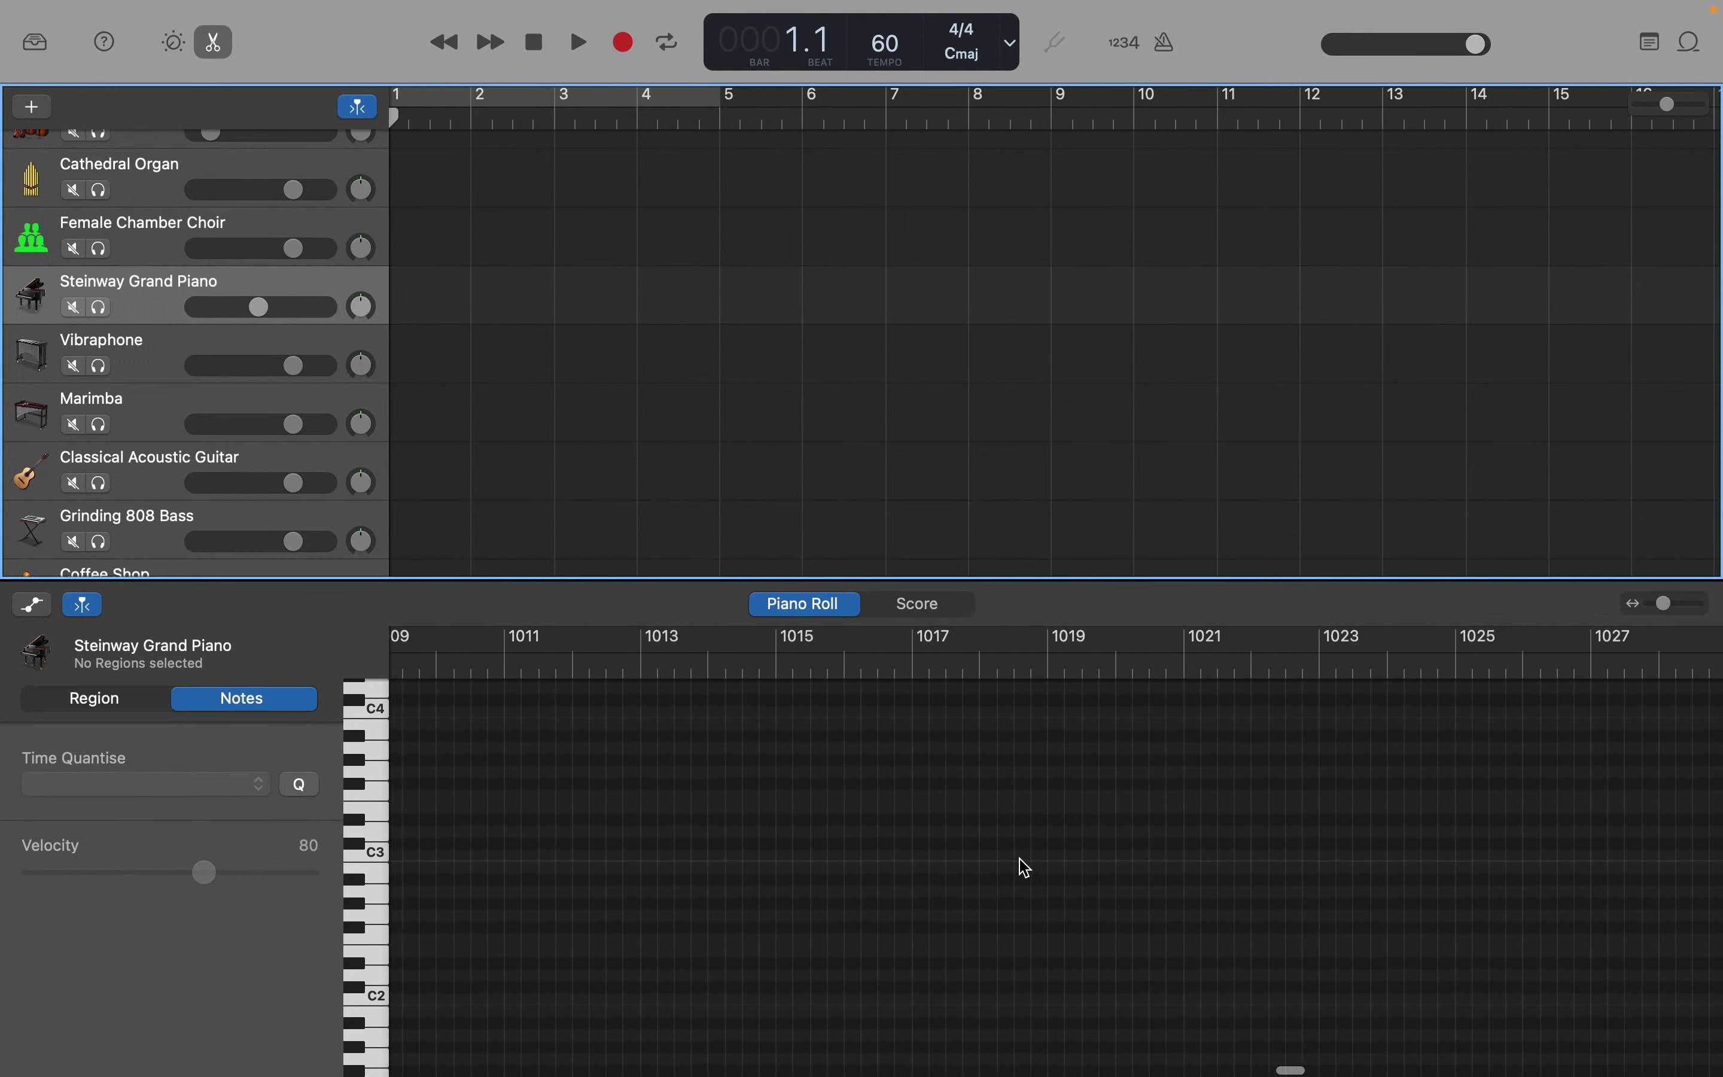
scroll(1027, 869, "right", 2)
scroll(1445, 515, "right", 5)
scroll(1452, 517, "right", 20)
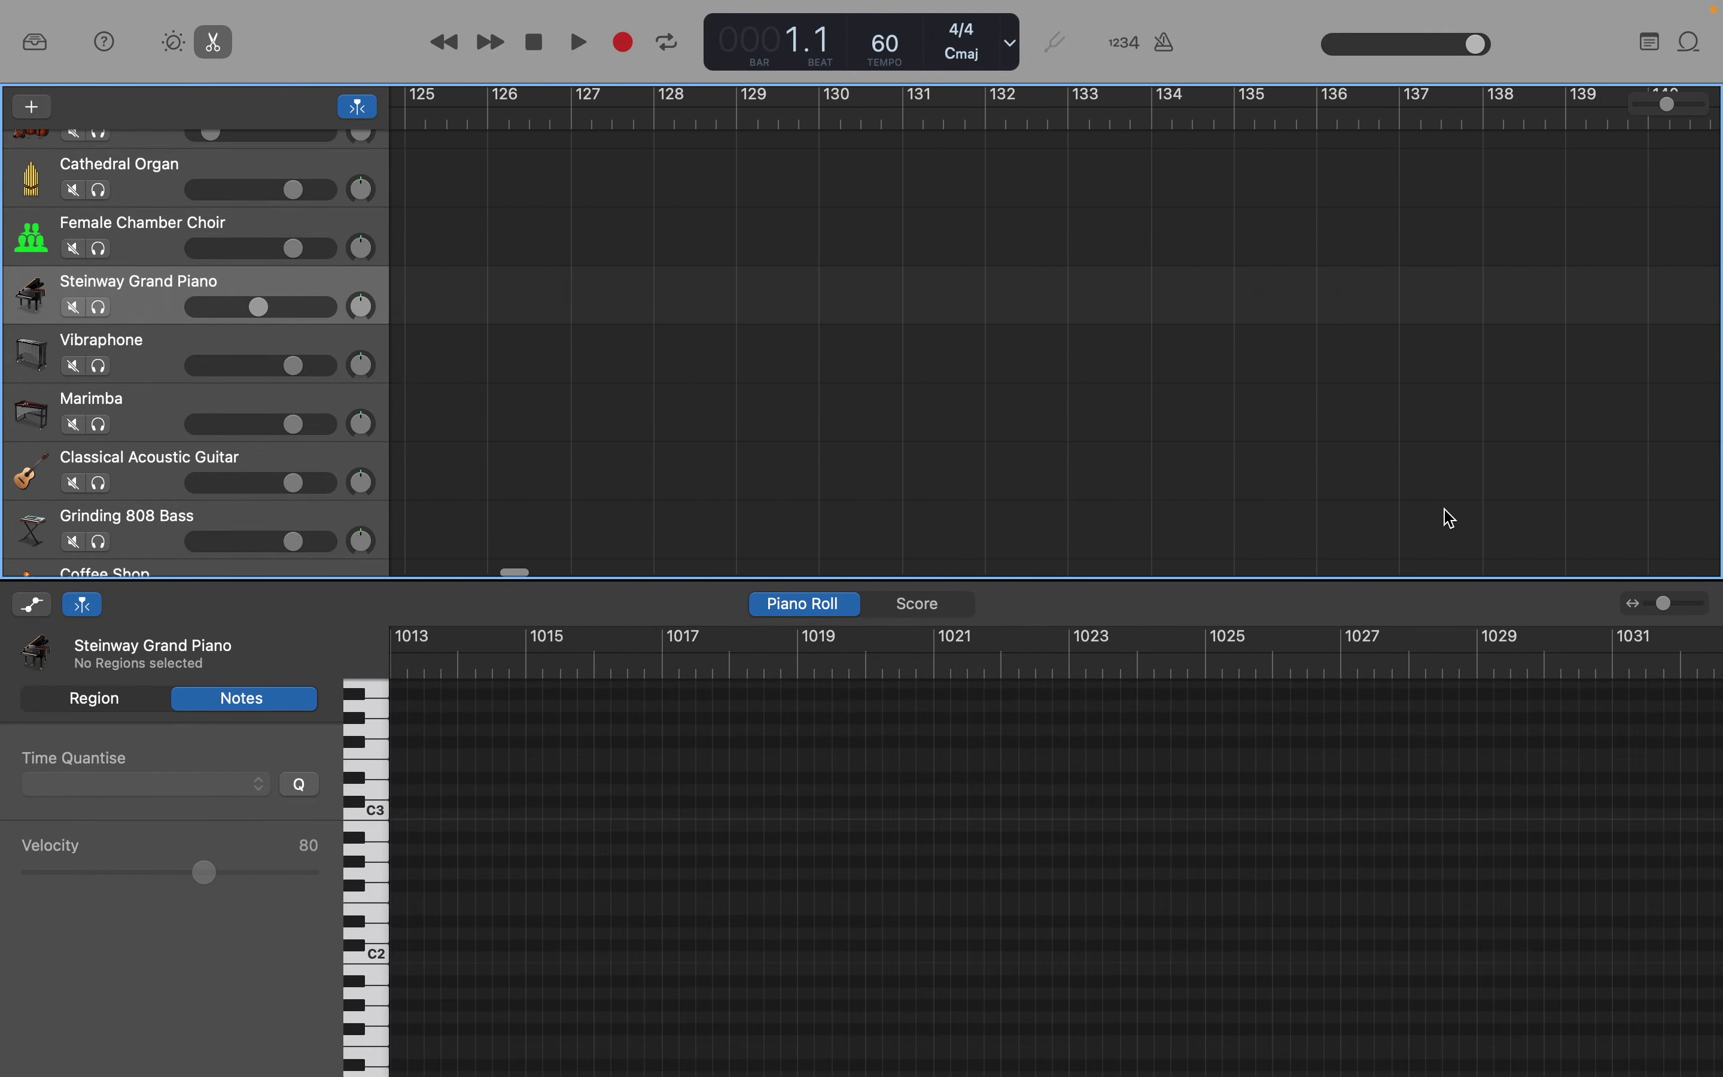
scroll(1452, 517, "right", 20)
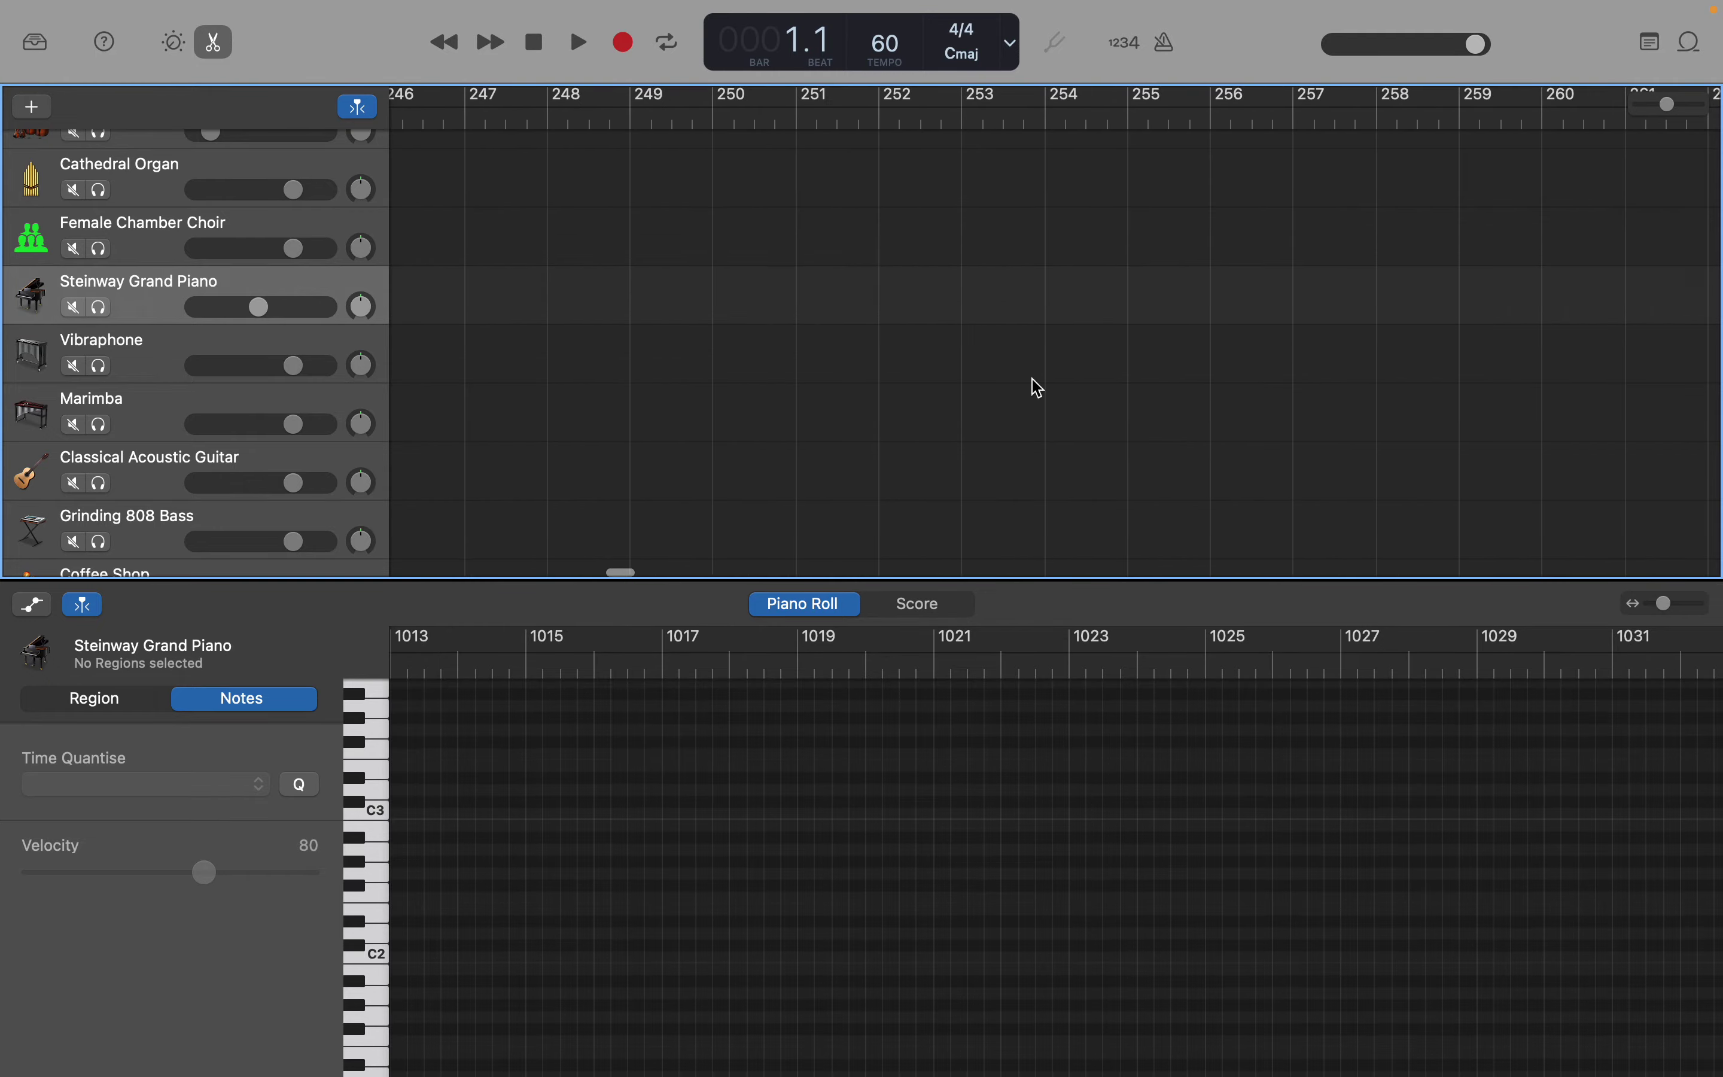
left_click_drag(619, 571, 1717, 610)
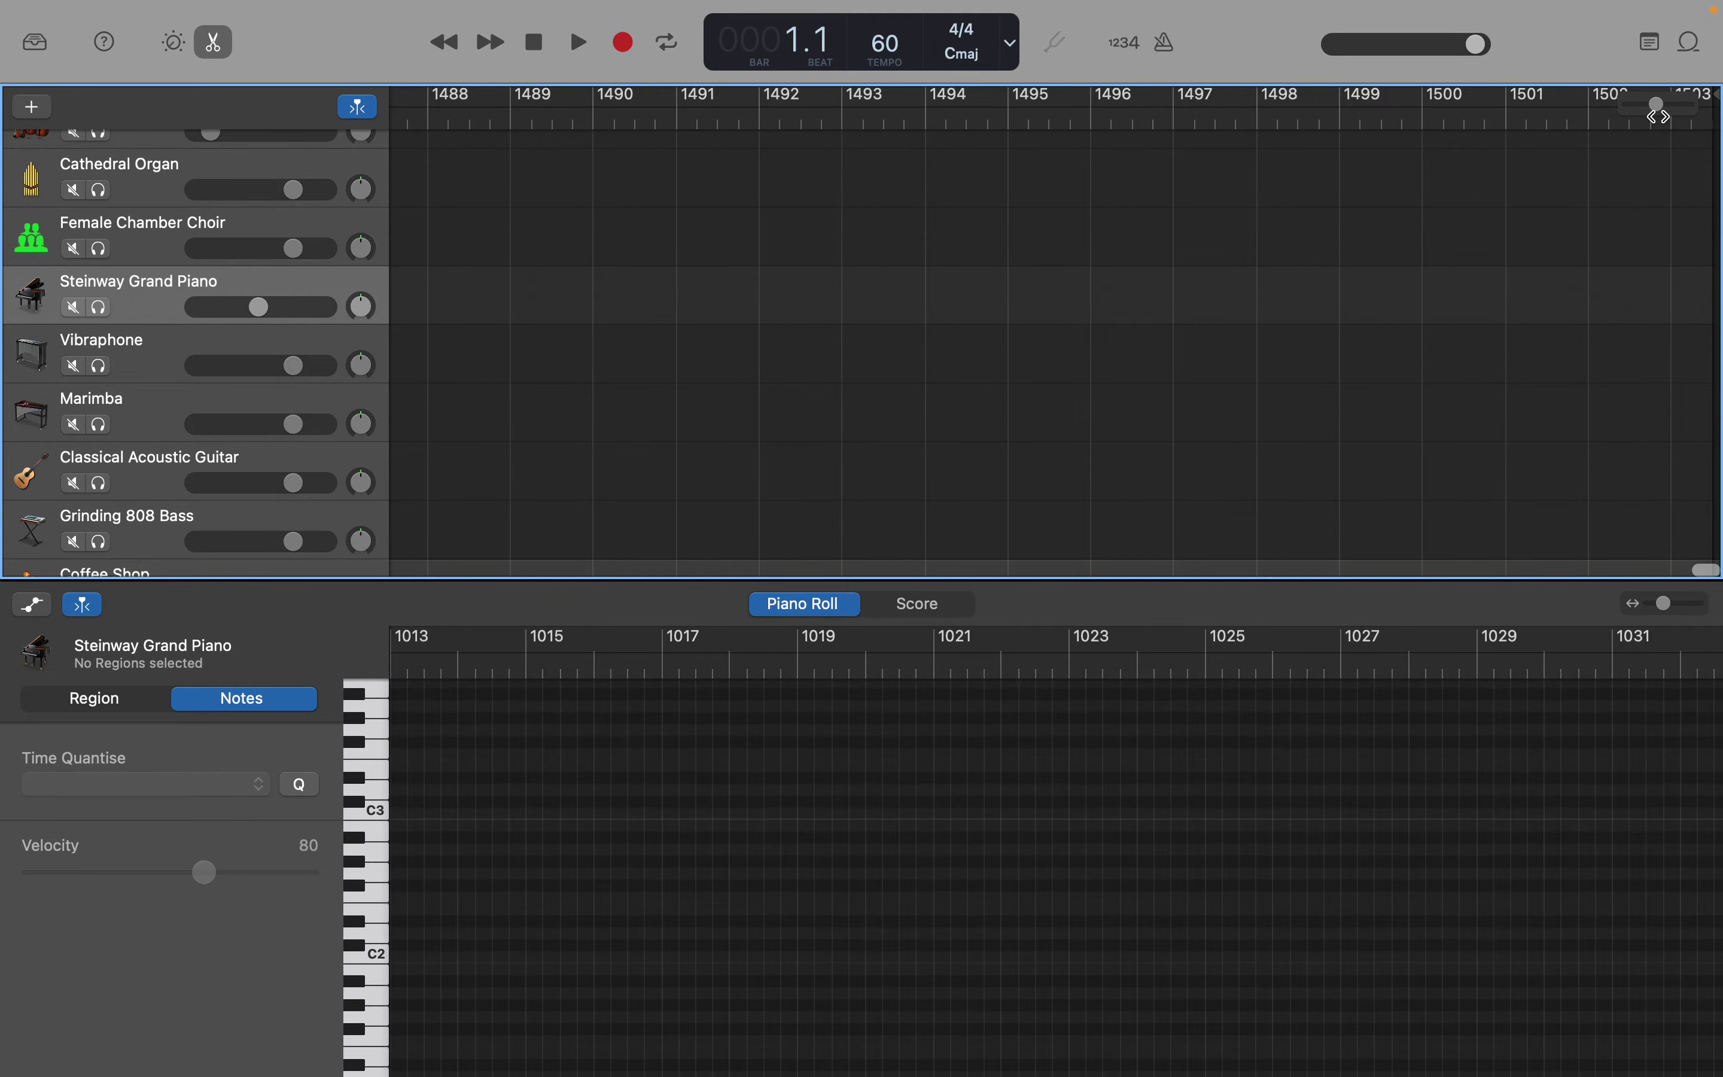
mouse_move(1658, 111)
left_mouse_down()
mouse_move(1612, 107)
mouse_move(1712, 96)
mouse_move(1334, 127)
mouse_move(625, 124)
left_mouse_up()
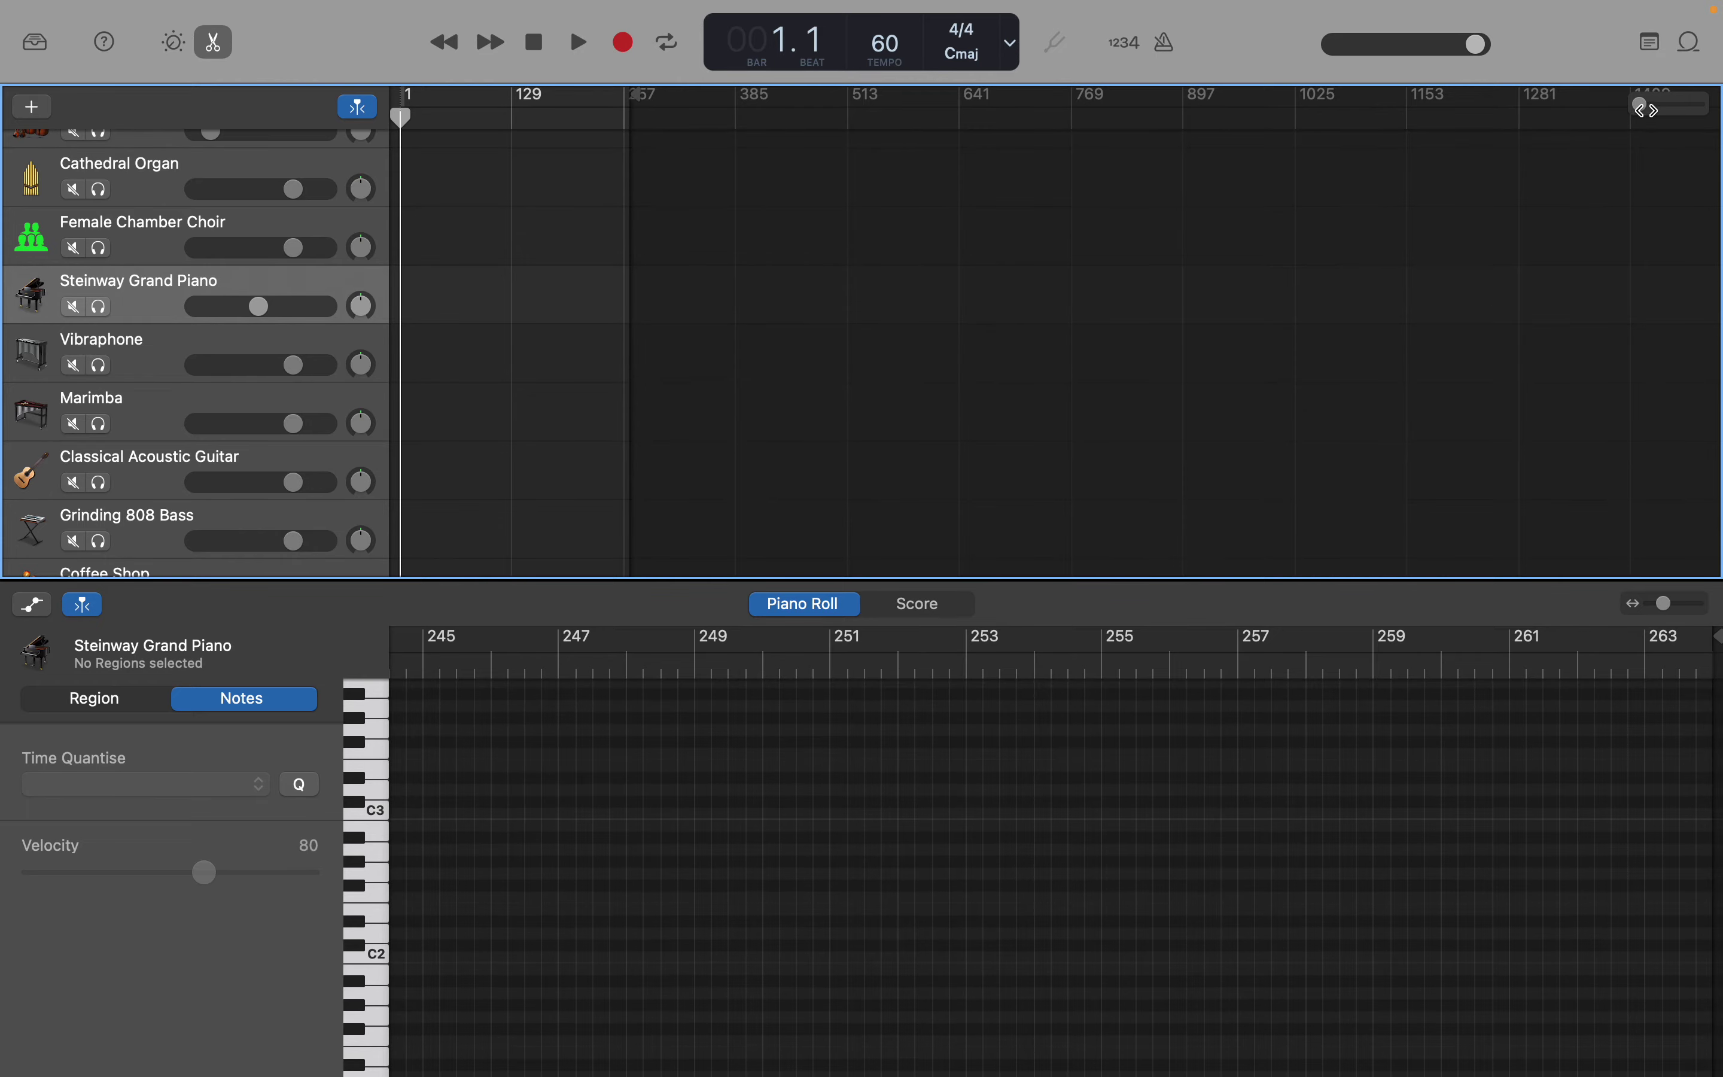
left_click_drag(1645, 107, 1669, 107)
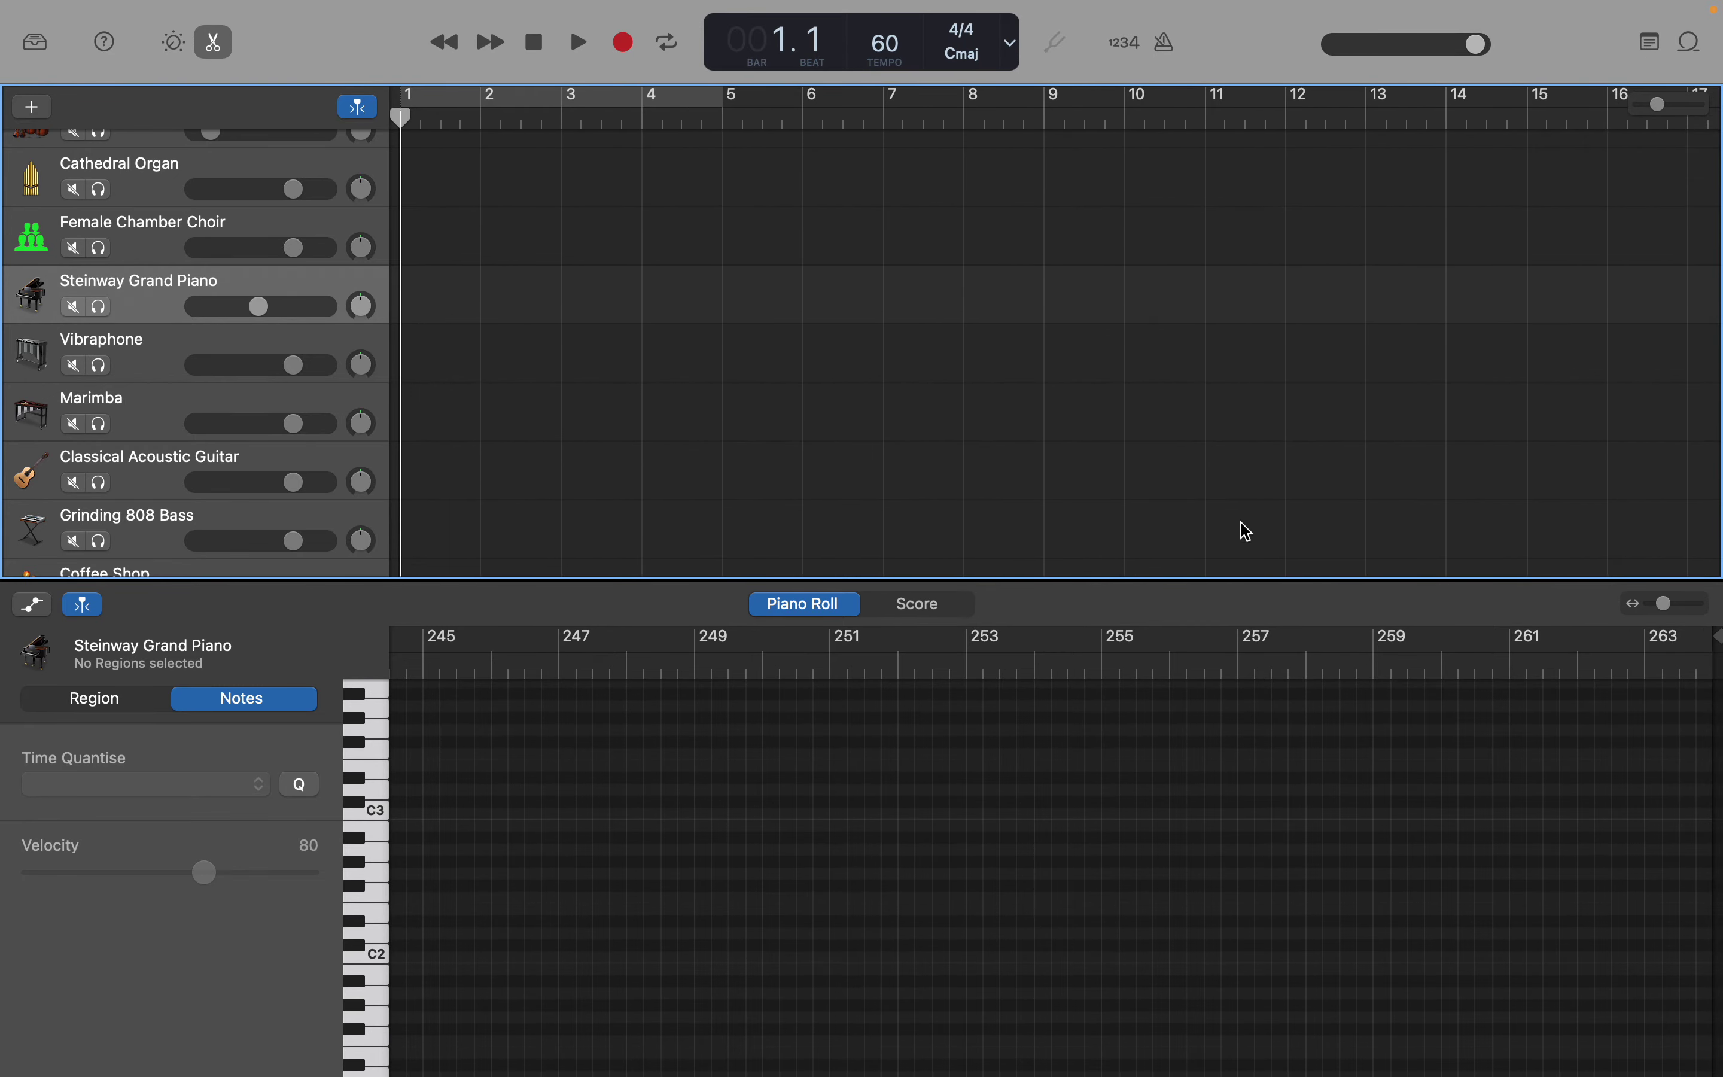
Step: Bring the start of the piece into close view in the Piano Roll and select the Female Chamber Choir track
left_click(1089, 655)
scroll(1089, 656, "left", 15)
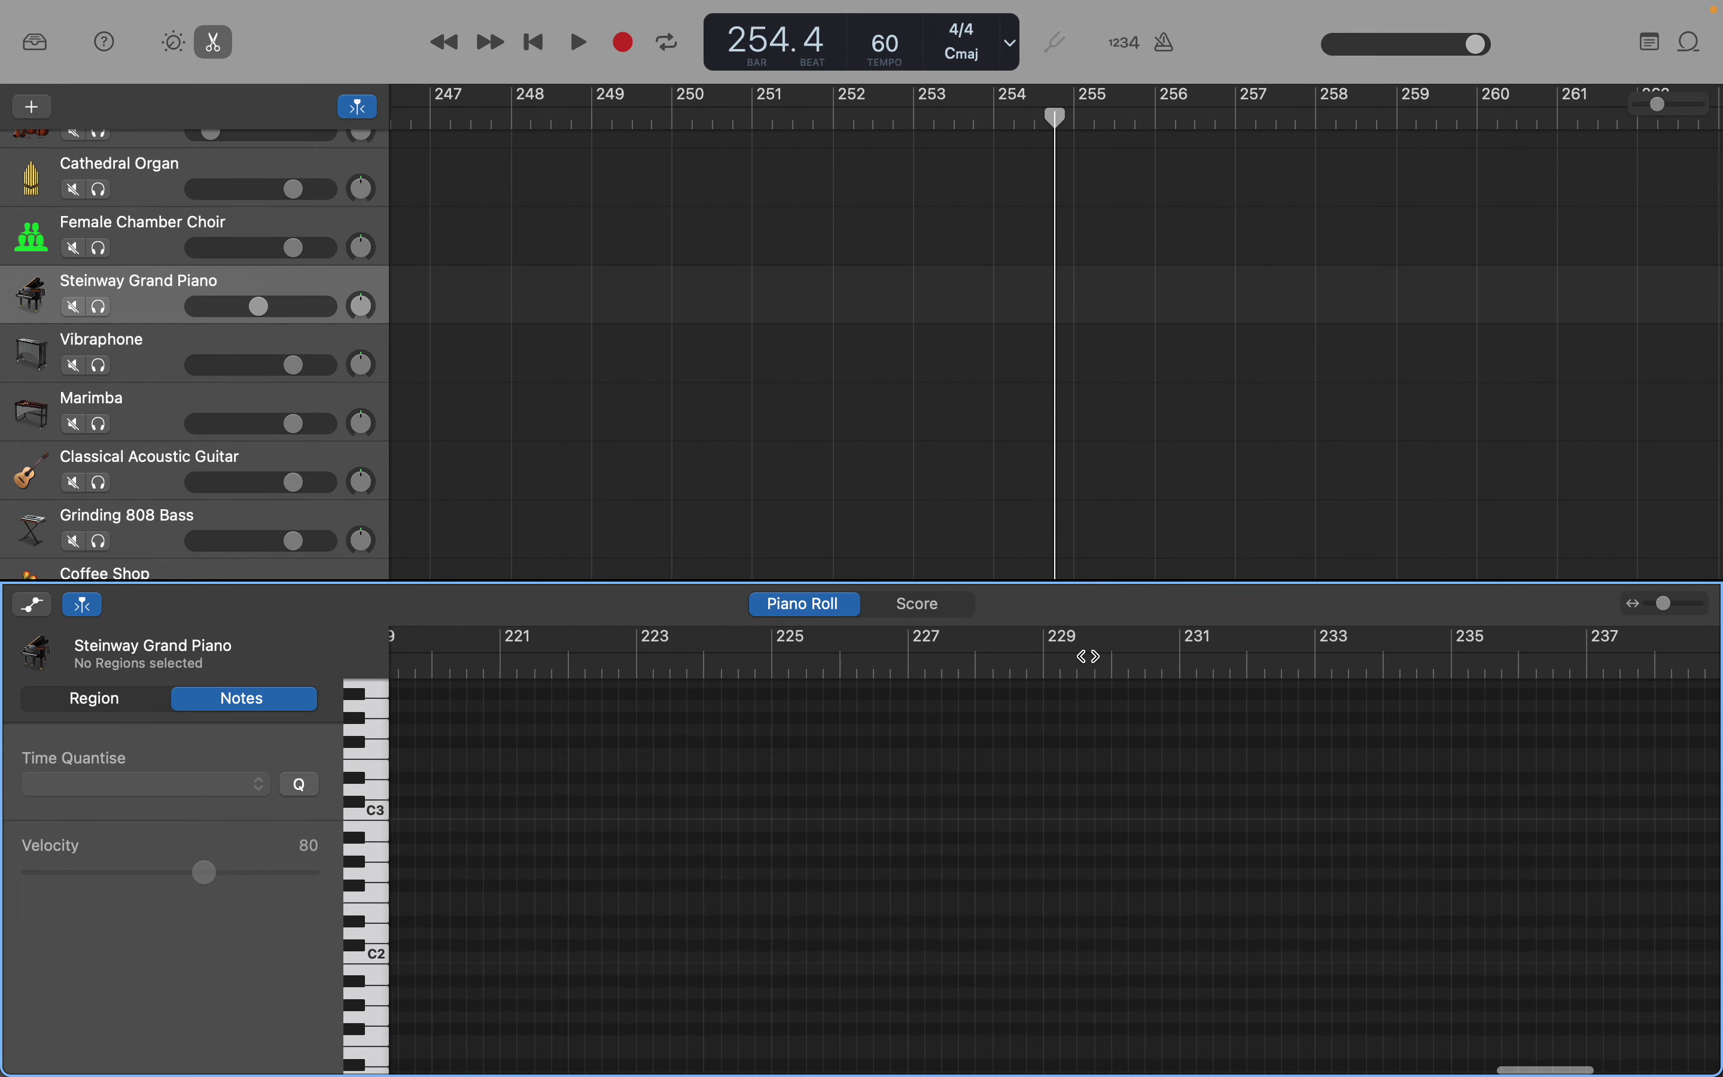
scroll(1090, 655, "left", 20)
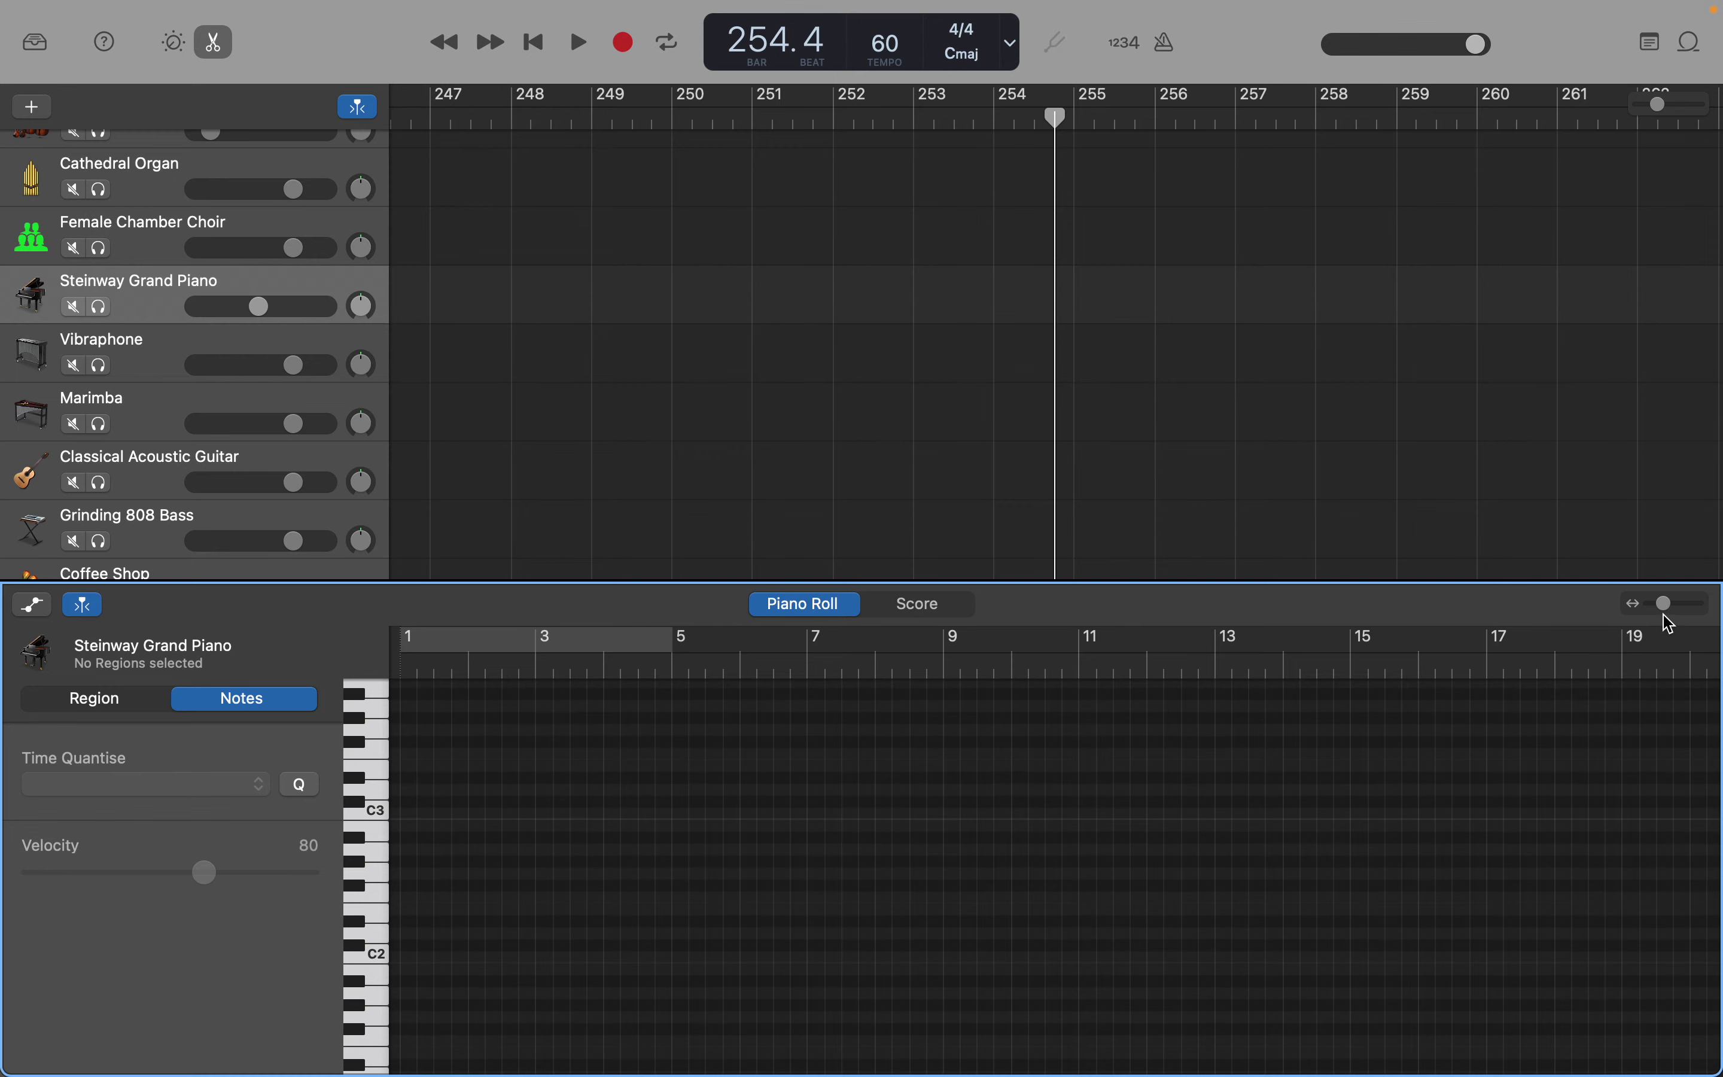
left_click_drag(1671, 614, 1689, 611)
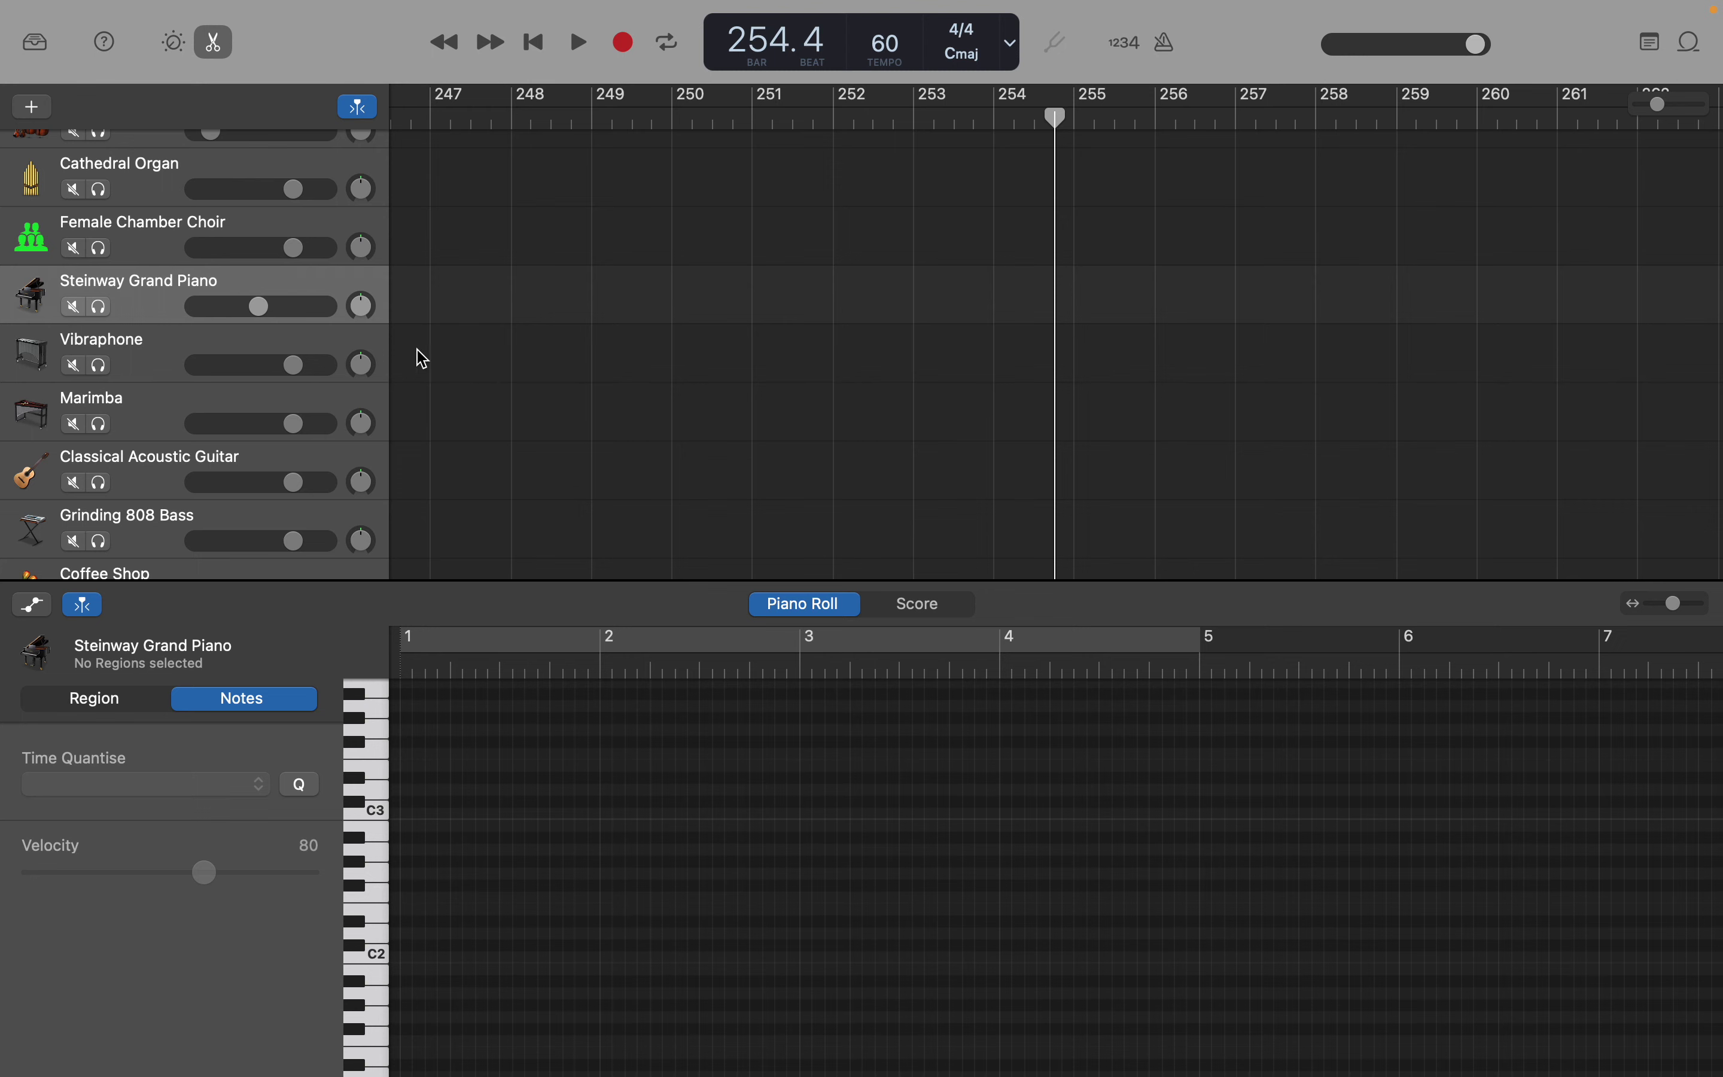
left_click(142, 241)
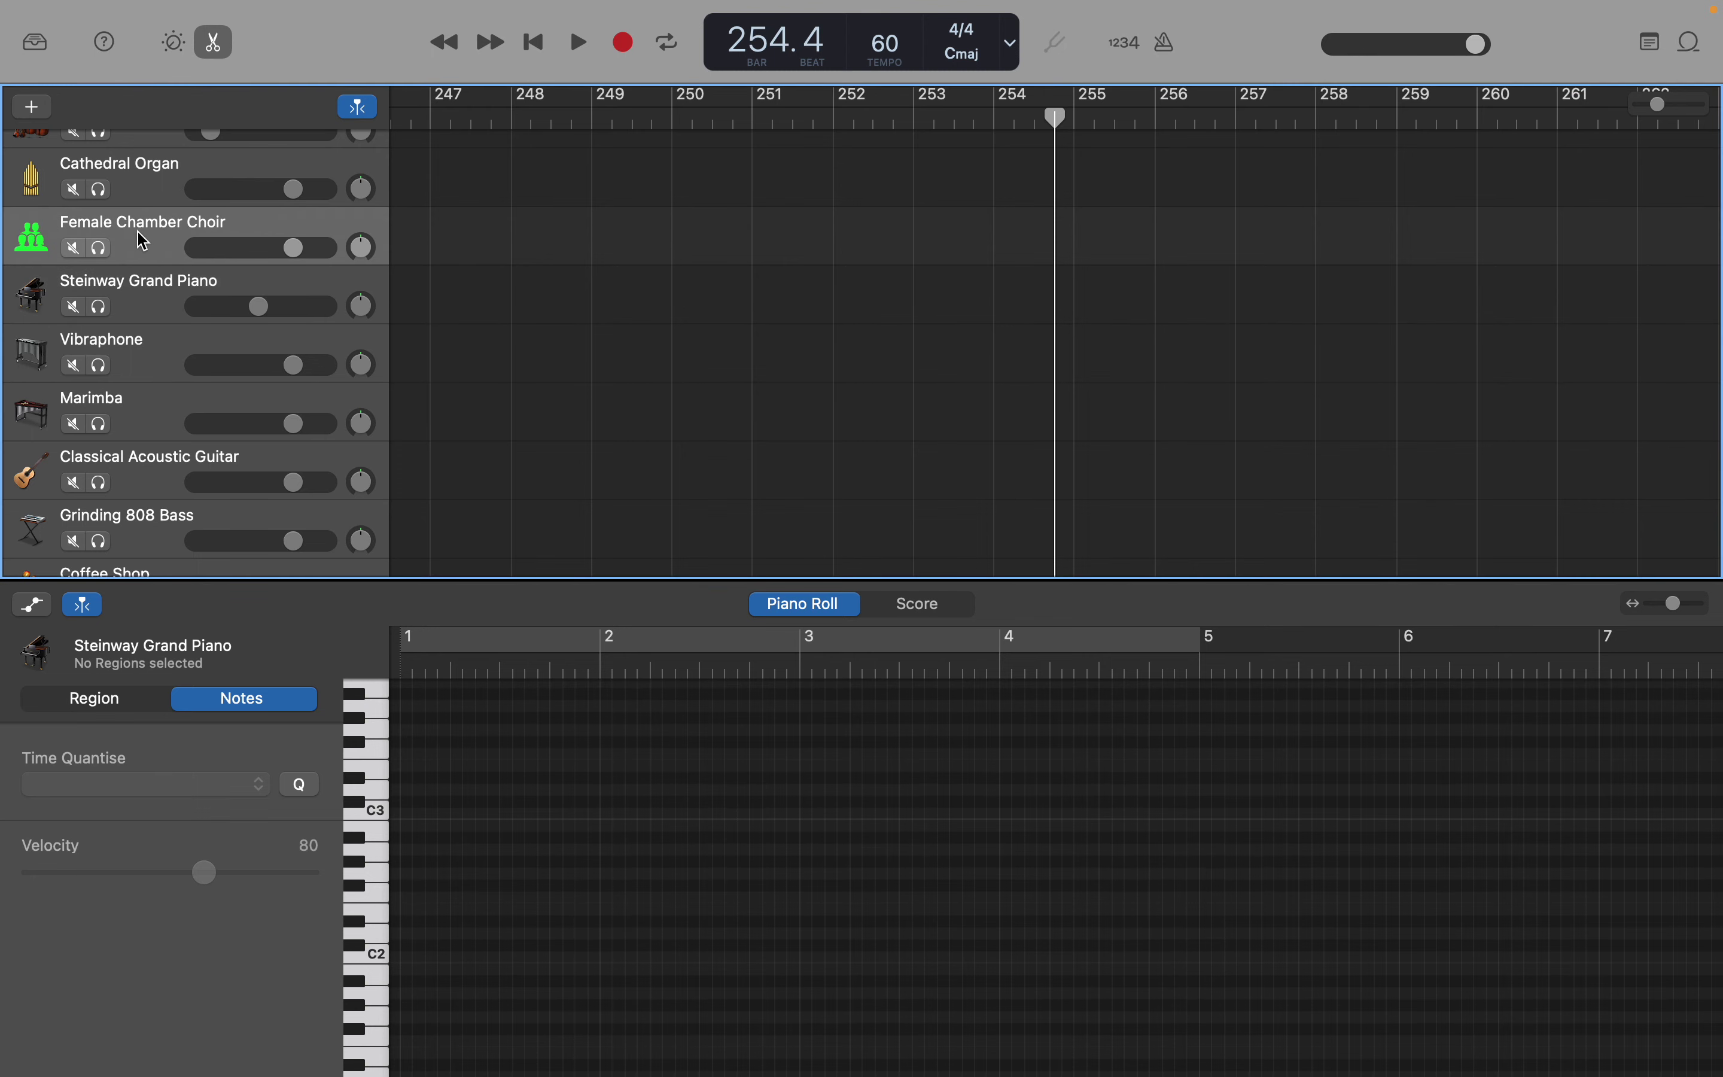